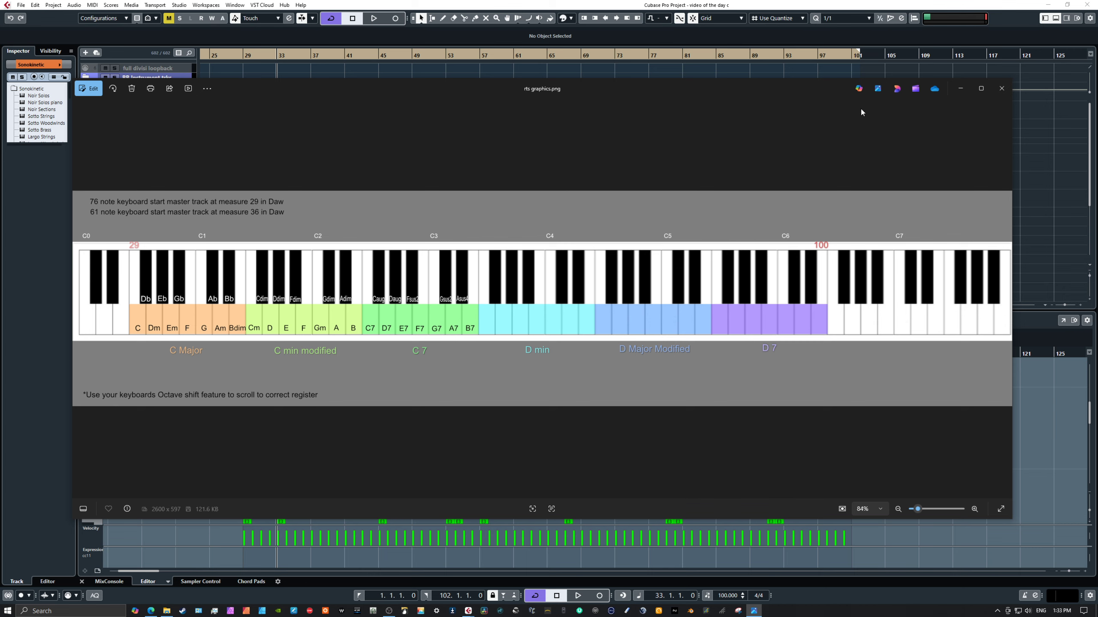
Step: Close the keyboard chart image and show the chords part in an enlarged Key Editor
left_click(967, 94)
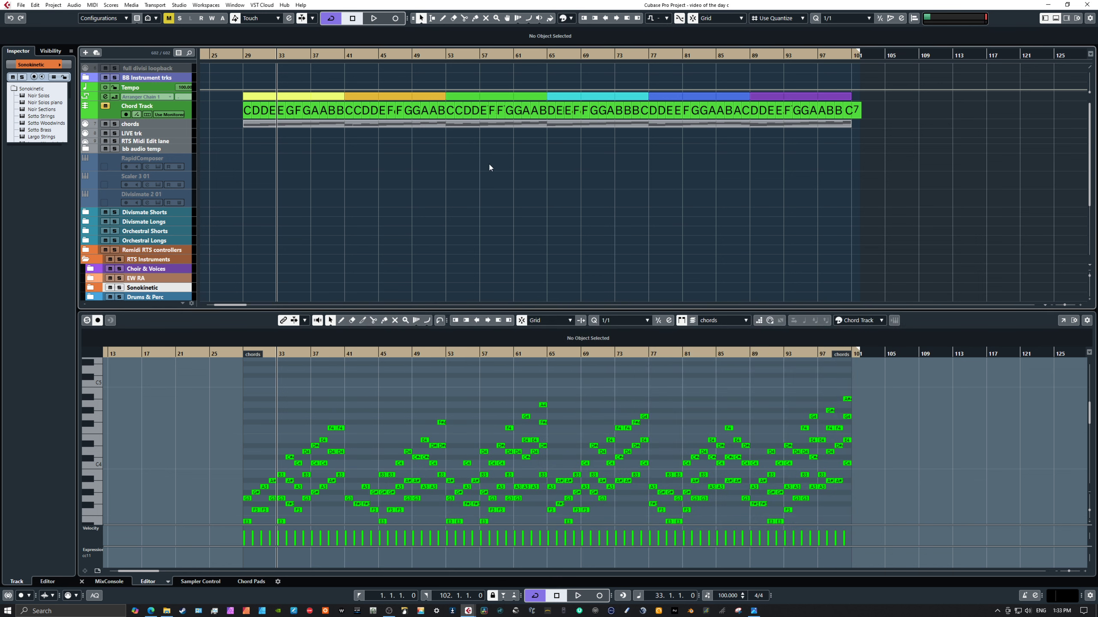
left_click(353, 127)
left_click_drag(355, 308, 391, 182)
scroll(316, 282, "up", 4)
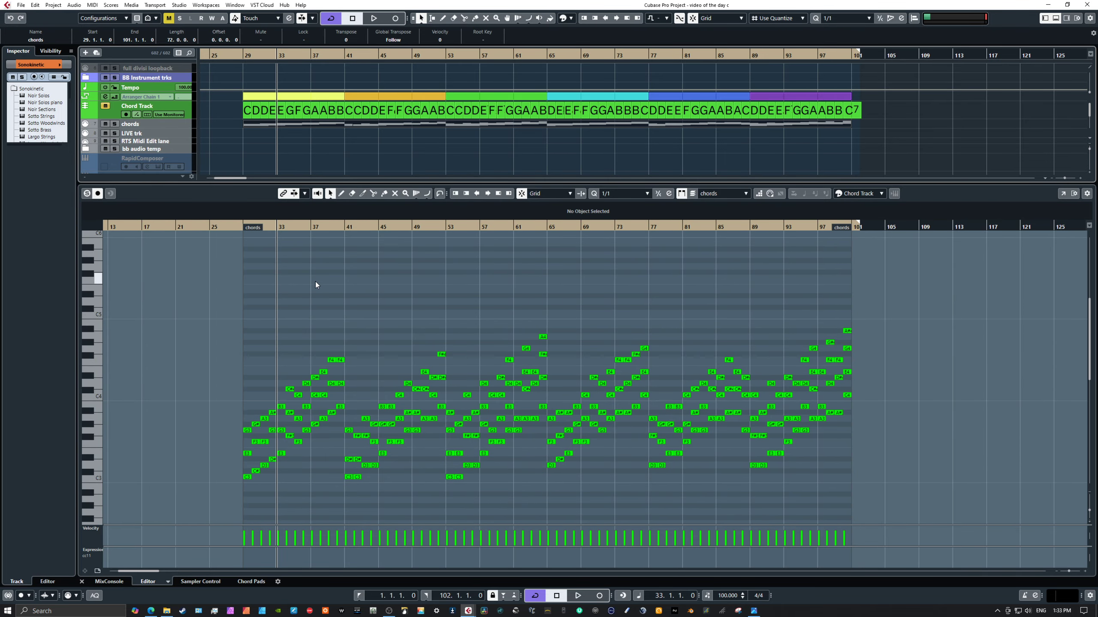
Step: Examine the individual chord notes in the chords part from bar 29 onward, highlighting the notes of the C7 chord at bar 53
left_click_drag(304, 227, 302, 242)
scroll(629, 331, "down", 2)
scroll(769, 318, "right", 6)
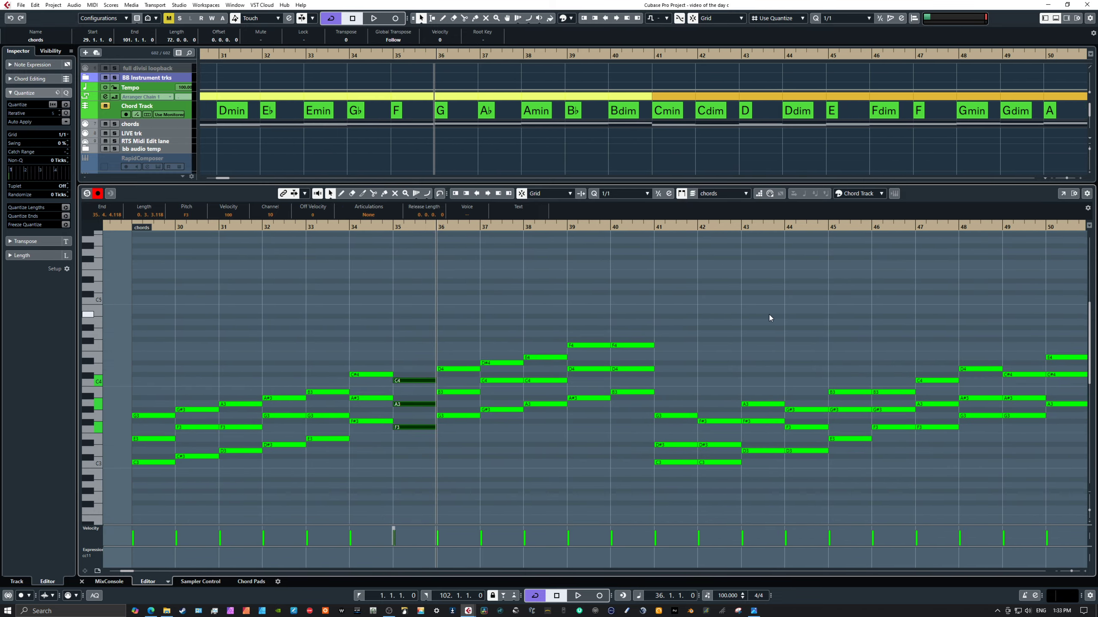
scroll(358, 297, "right", 1)
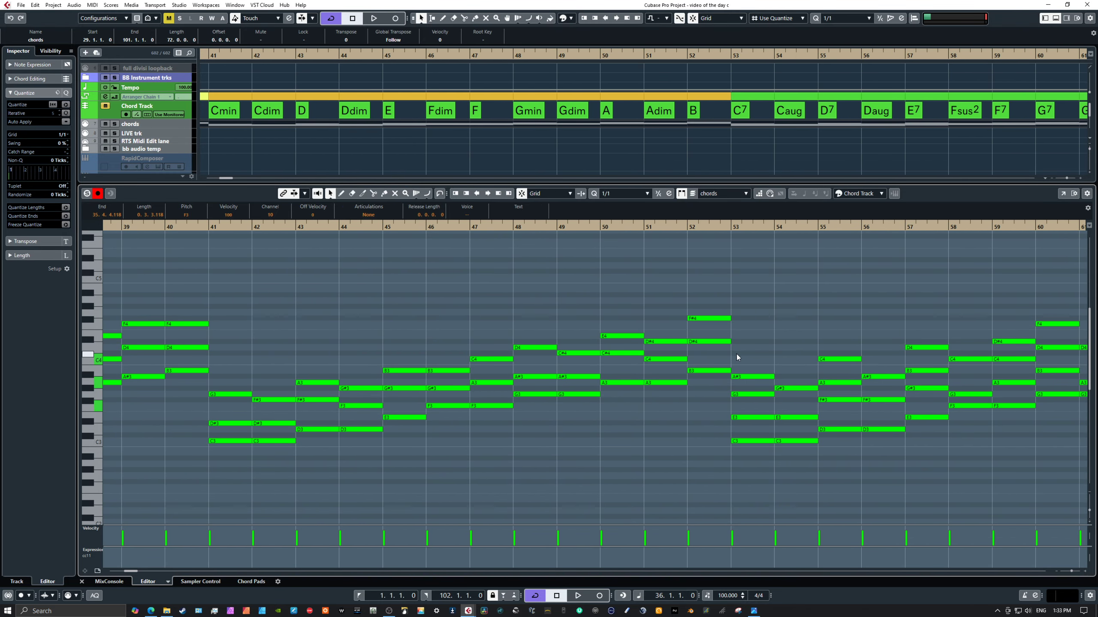
left_click_drag(754, 355, 753, 473)
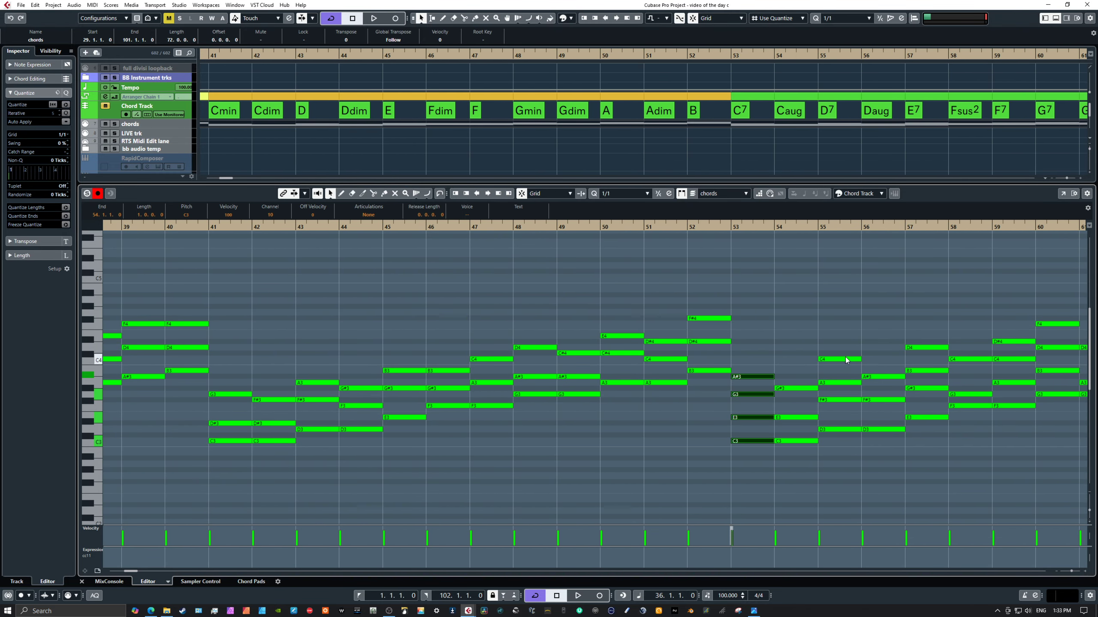
left_click_drag(846, 357, 846, 441)
left_click(509, 309)
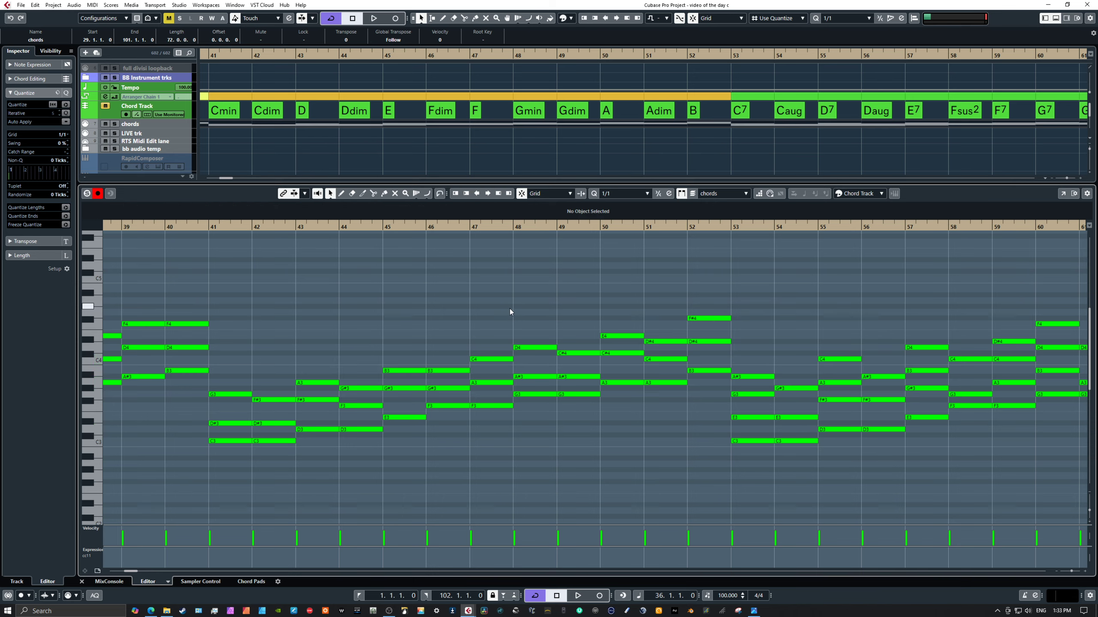
scroll(529, 349, "up", 3)
scroll(530, 348, "left", 4)
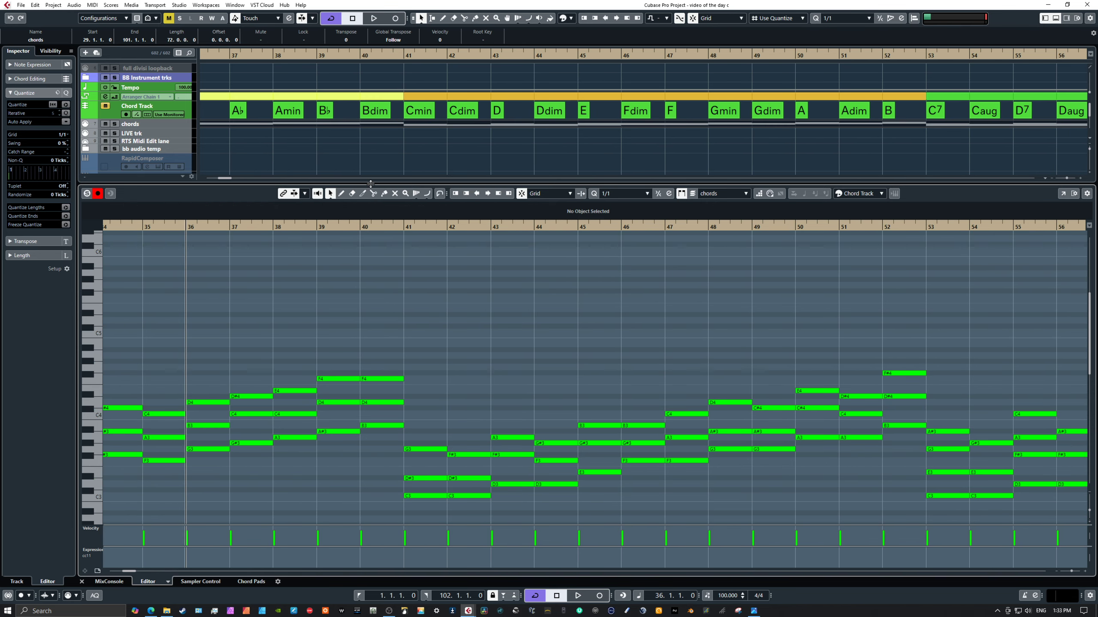
Step: Enlarge the arrangement area, select the Chord Track and examine its chord names around bars 32 to 52
left_click_drag(360, 184, 359, 330)
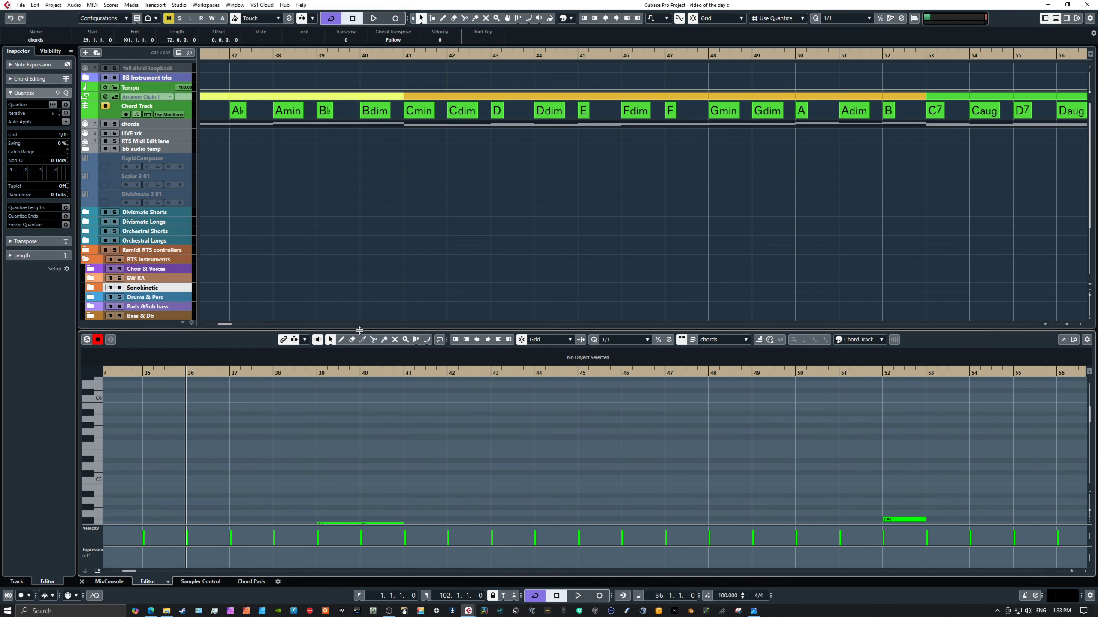
left_click(169, 109)
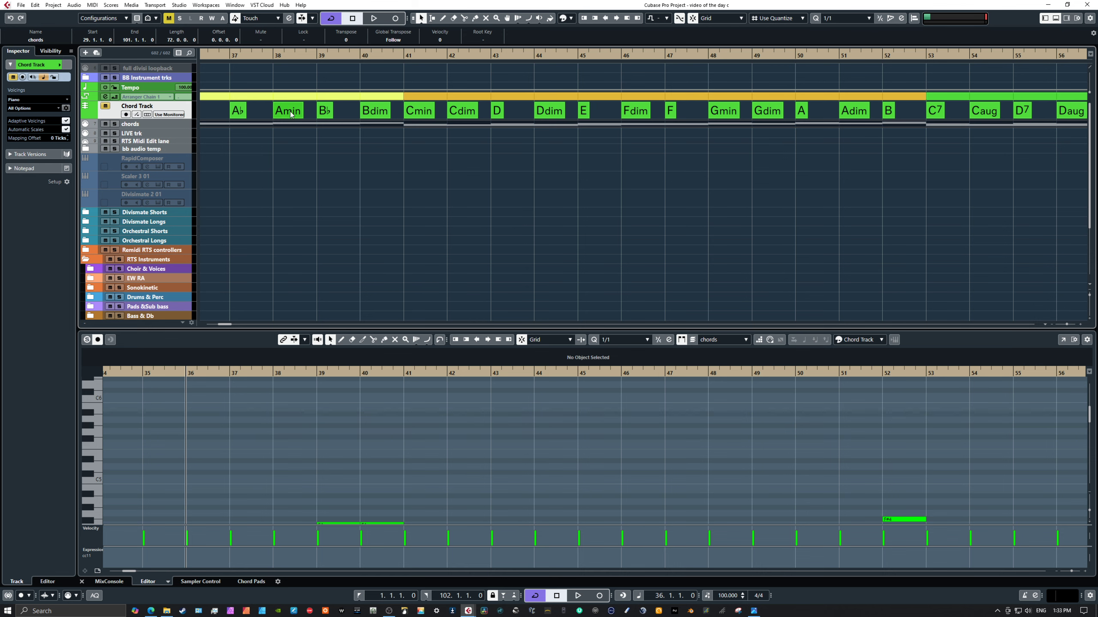
scroll(491, 169, "left", 7)
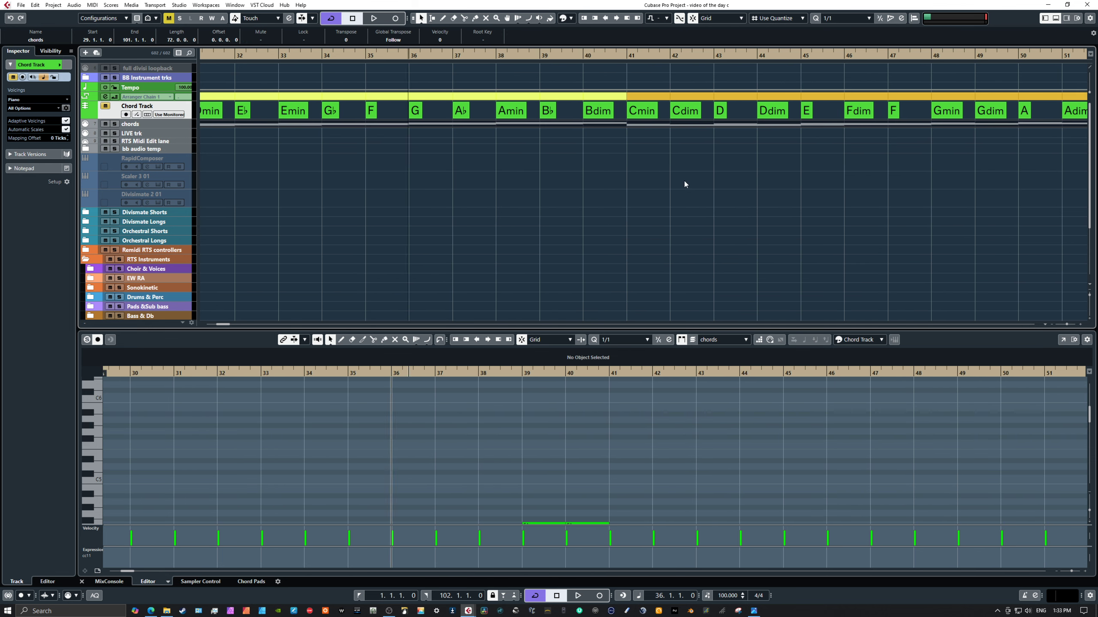
scroll(691, 182, "right", 3)
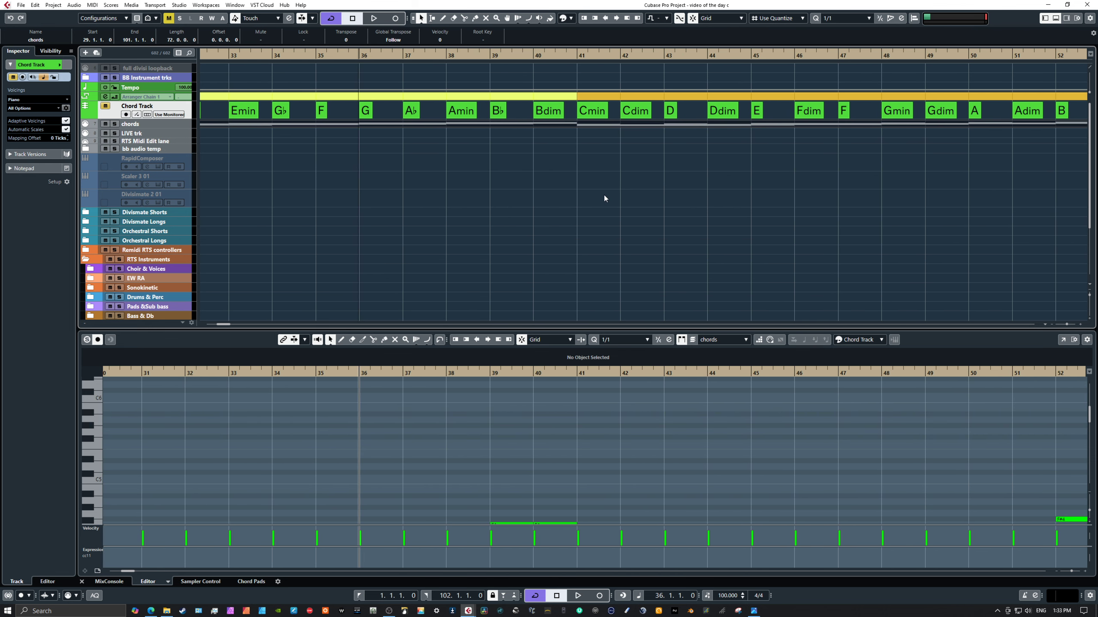
Step: Fit the whole project in view and return the playhead to the project start
key("shift+f")
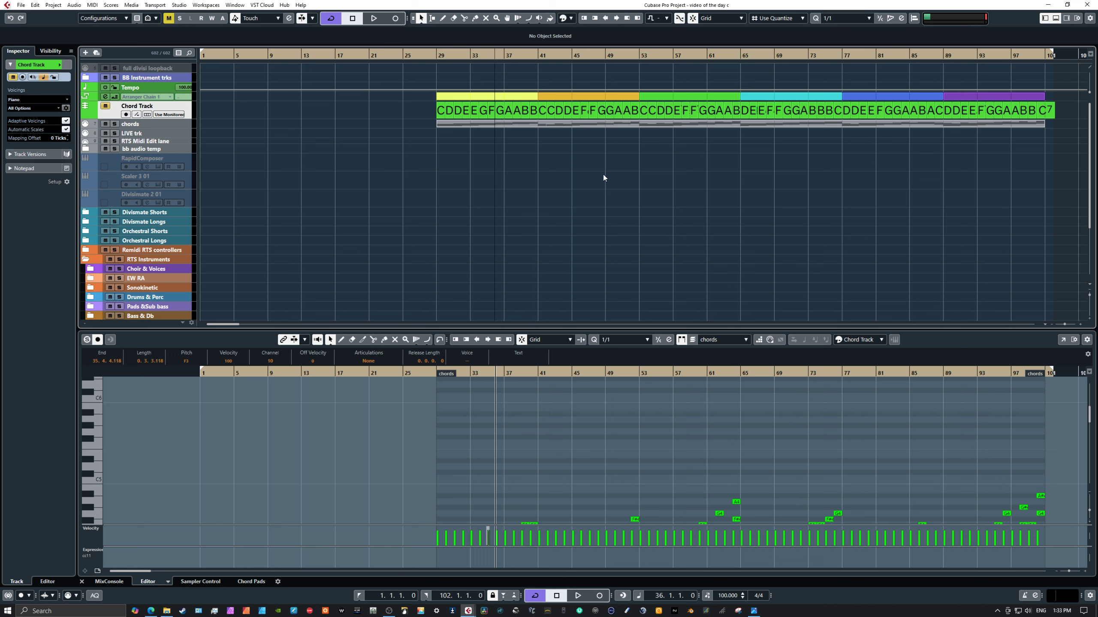
key("Home")
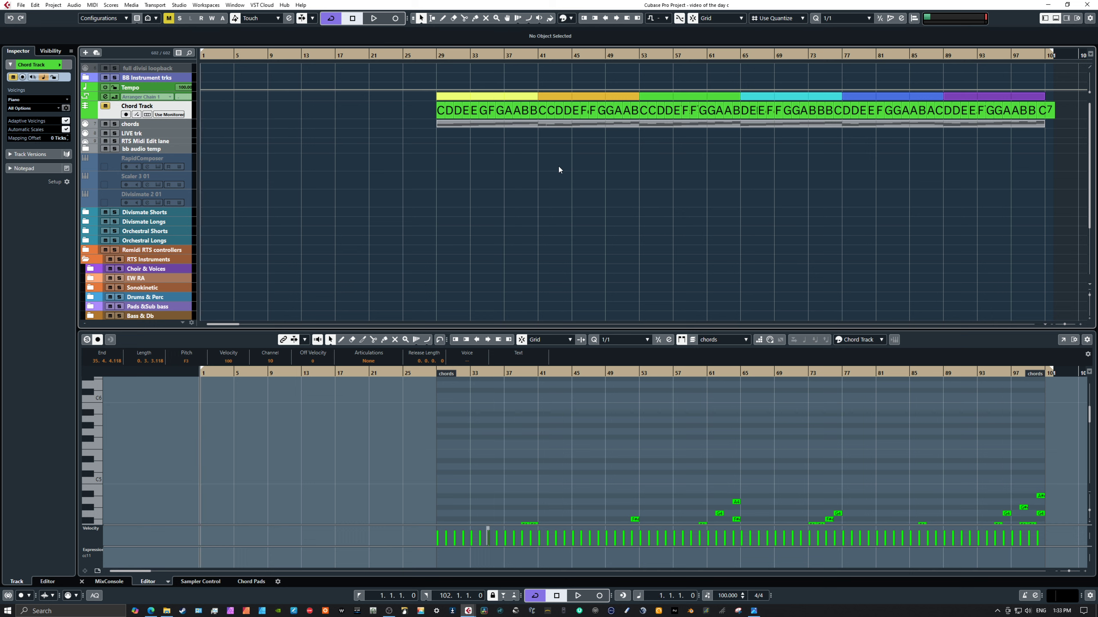
scroll(523, 414, "down", 6)
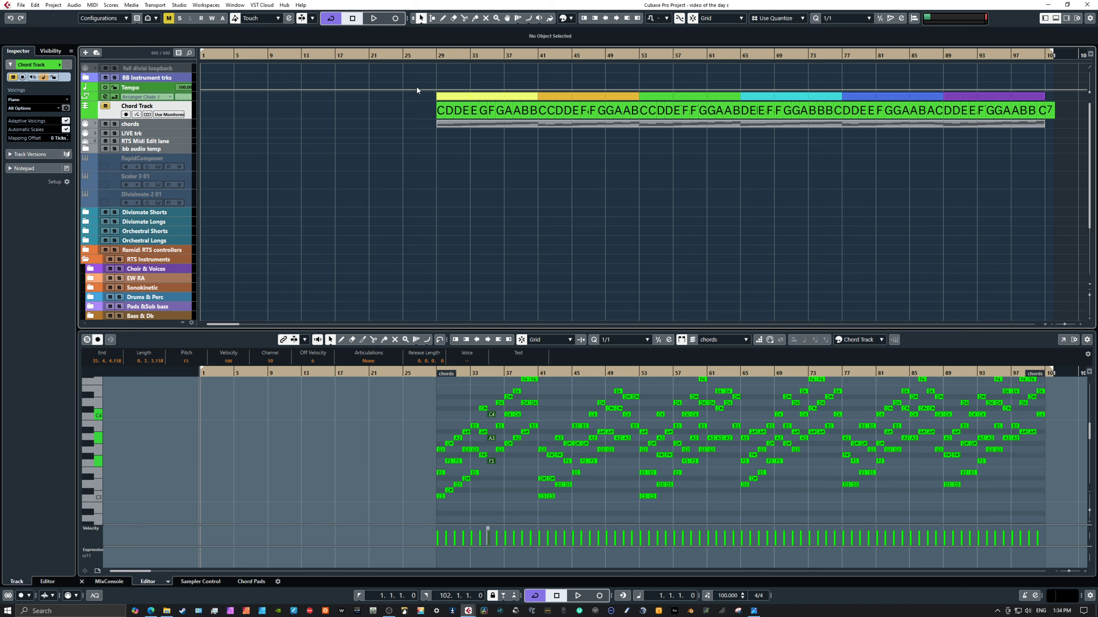
Step: Highlight the first three coloured arranger sections in turn, and the chords part below them
left_click(458, 95)
left_click(582, 95)
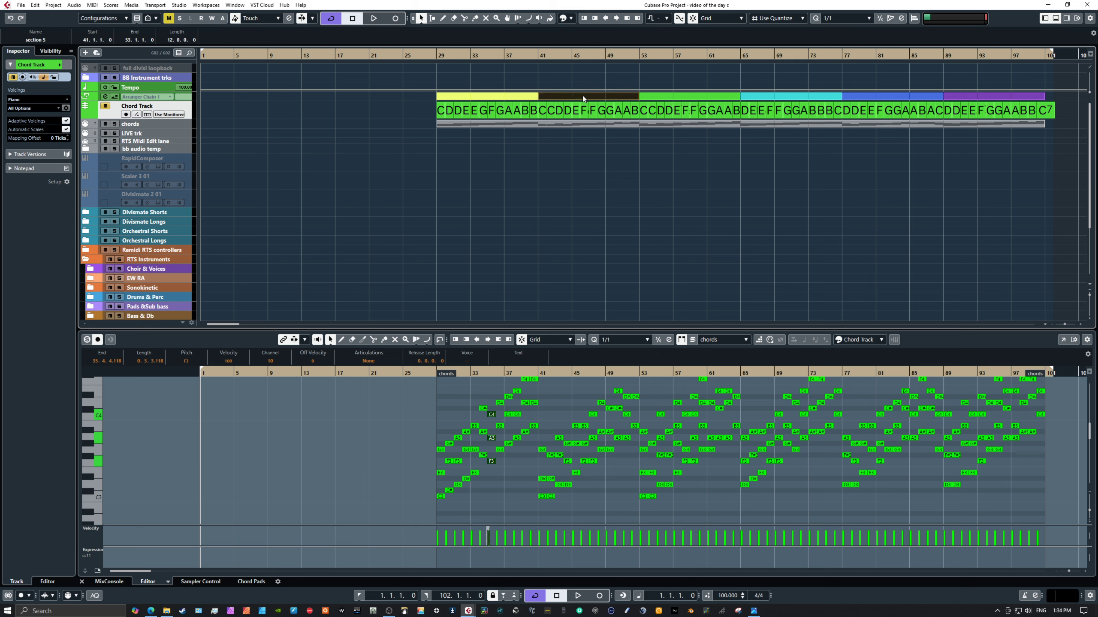
left_click(668, 95)
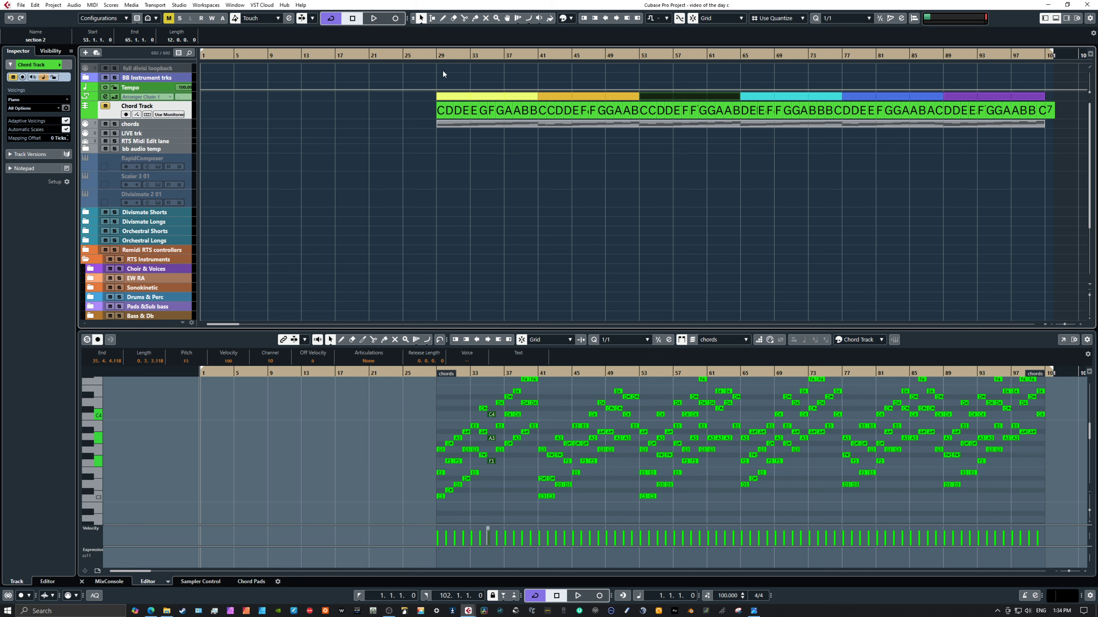
left_click(448, 72)
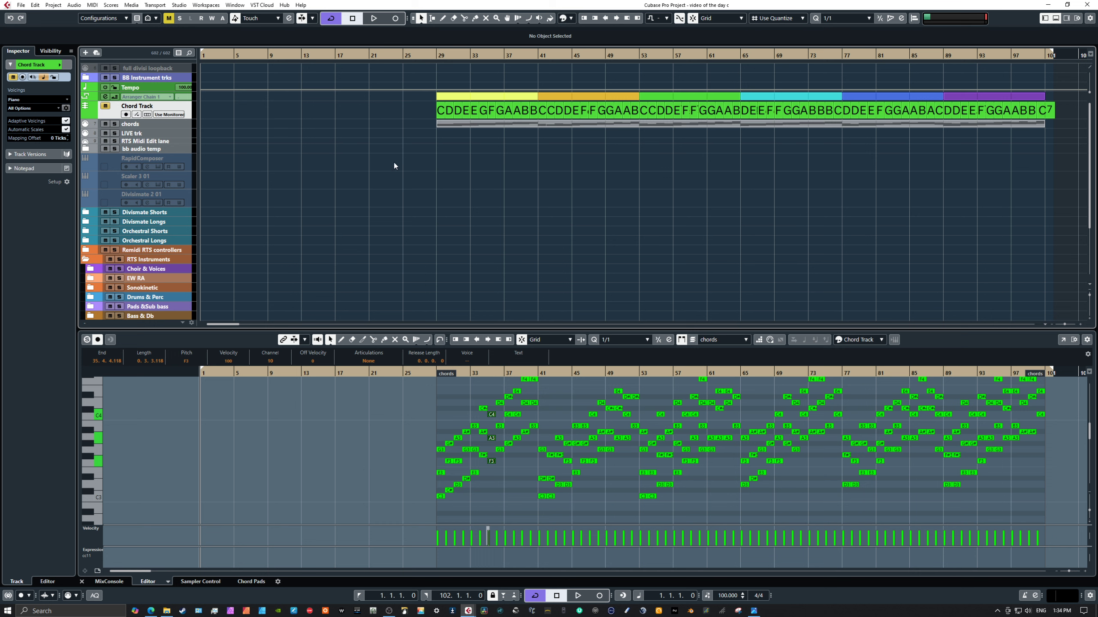
left_click(450, 125)
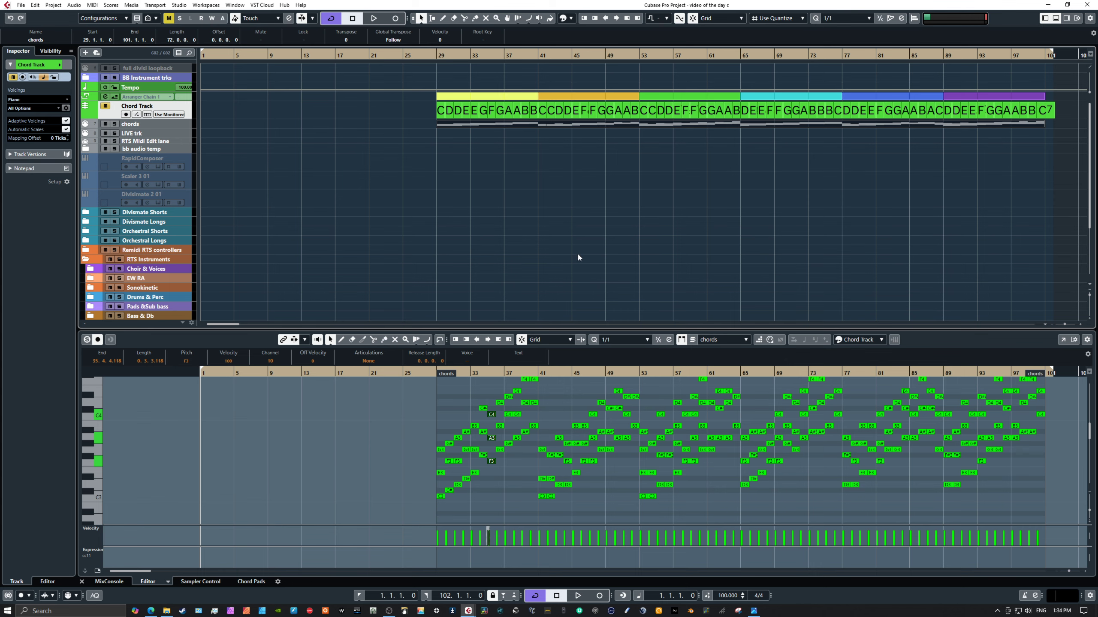
Step: Select the MIDI track at the end of the track list and import the "chords folder" MIDI file into the current project
scroll(577, 253, "down", 4)
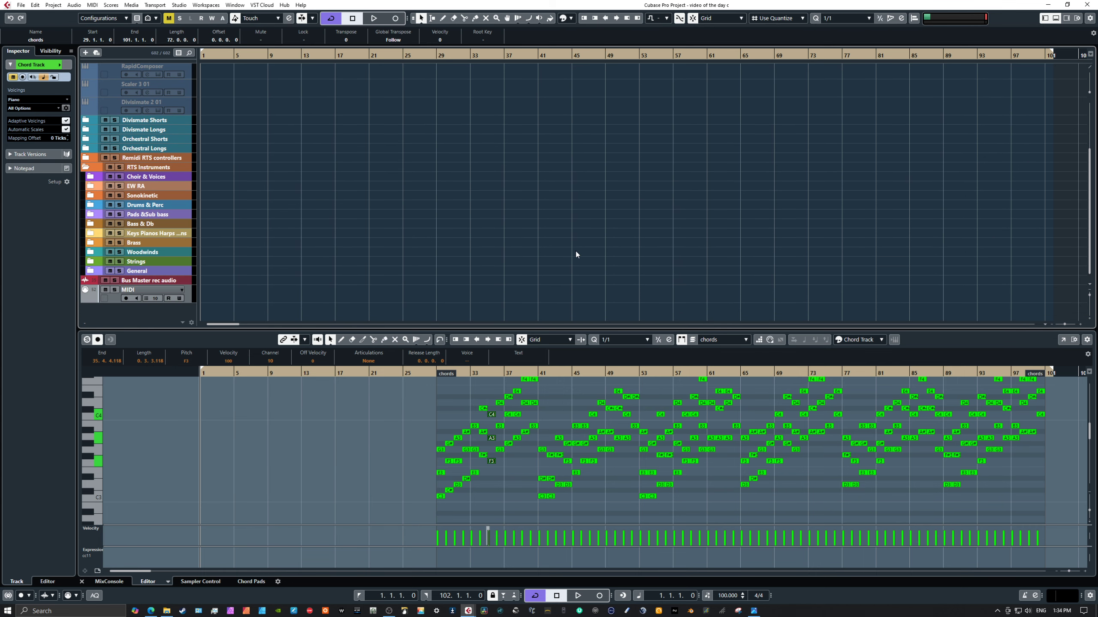
left_click(168, 298)
left_click(167, 299)
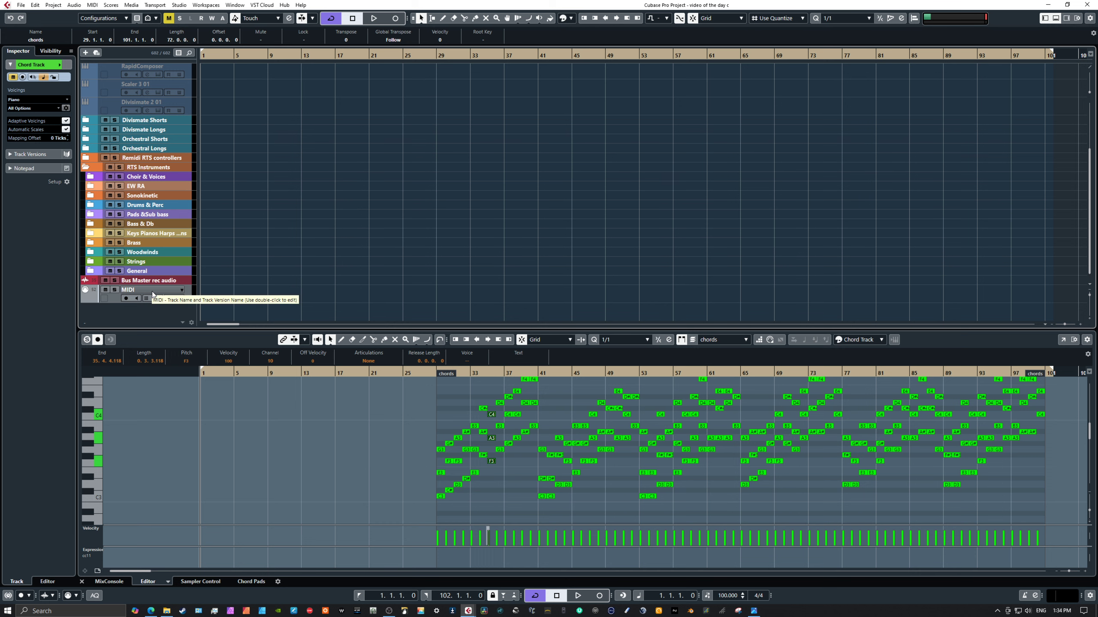
left_click(152, 292)
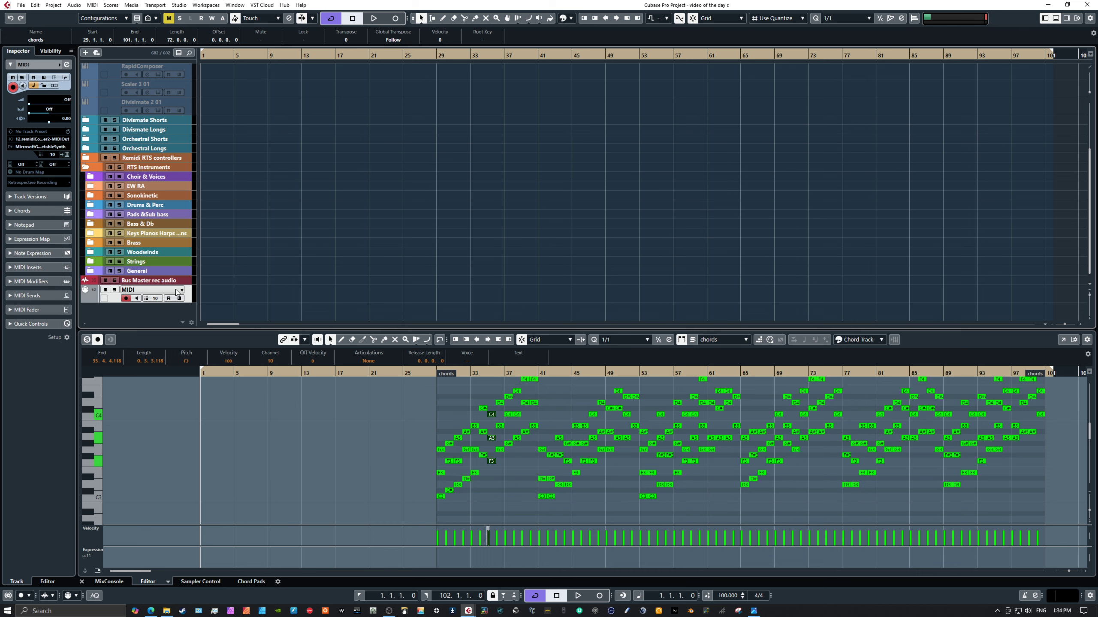
left_click(21, 6)
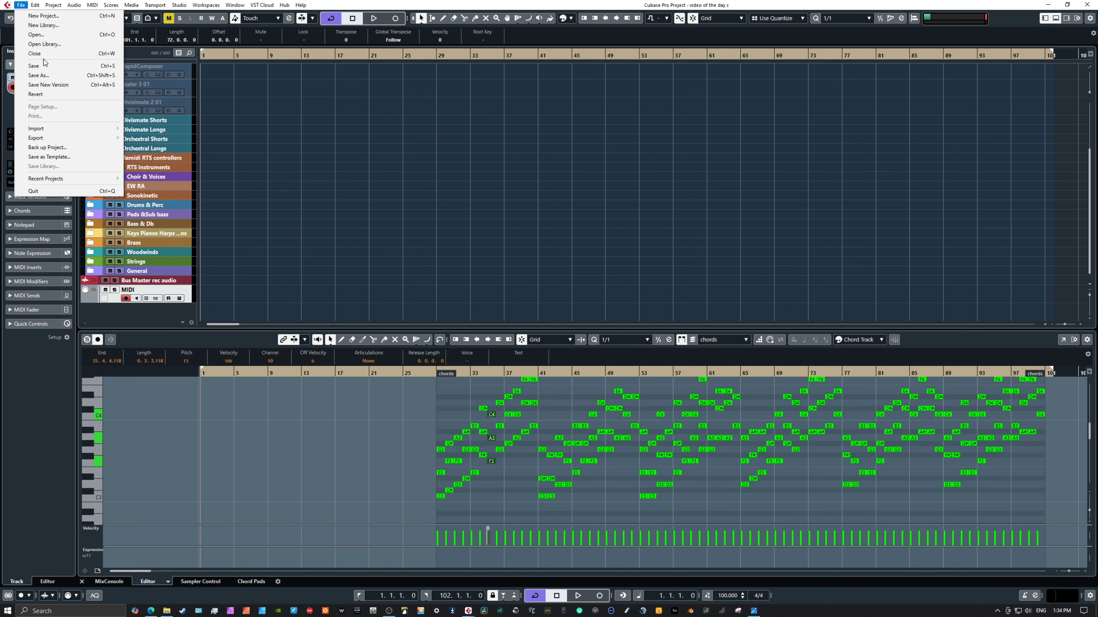
mouse_move(73, 136)
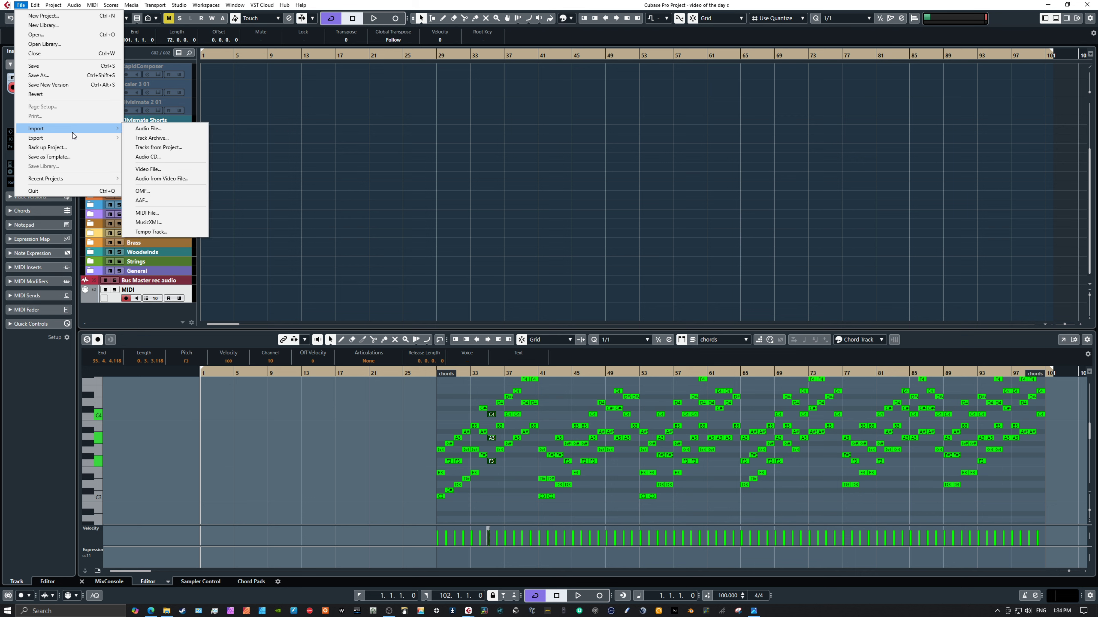
left_click(155, 213)
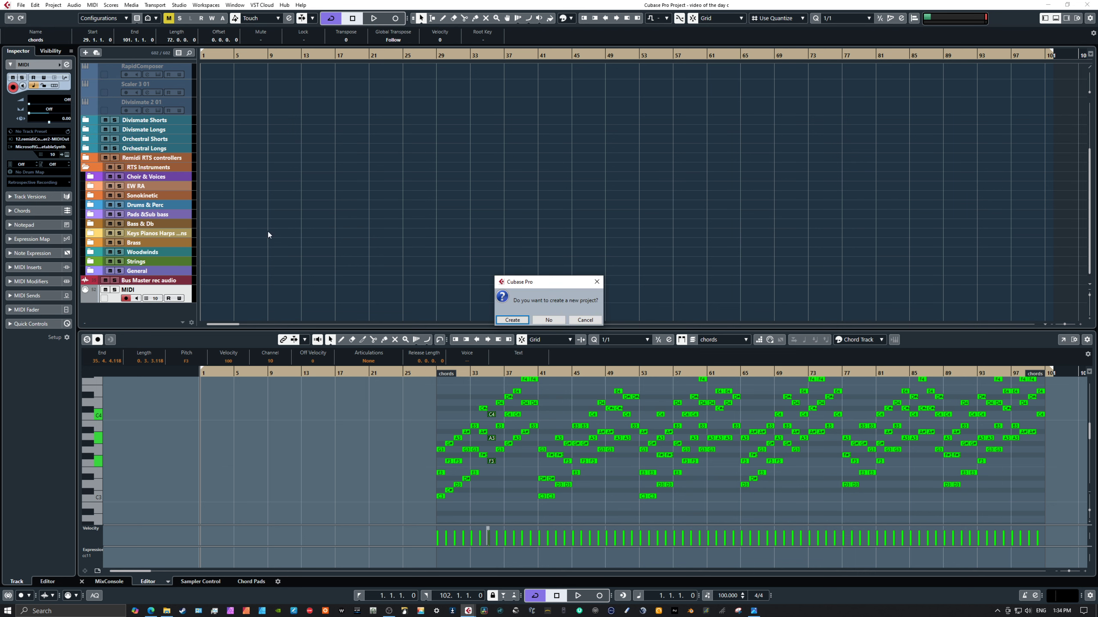
left_click(549, 320)
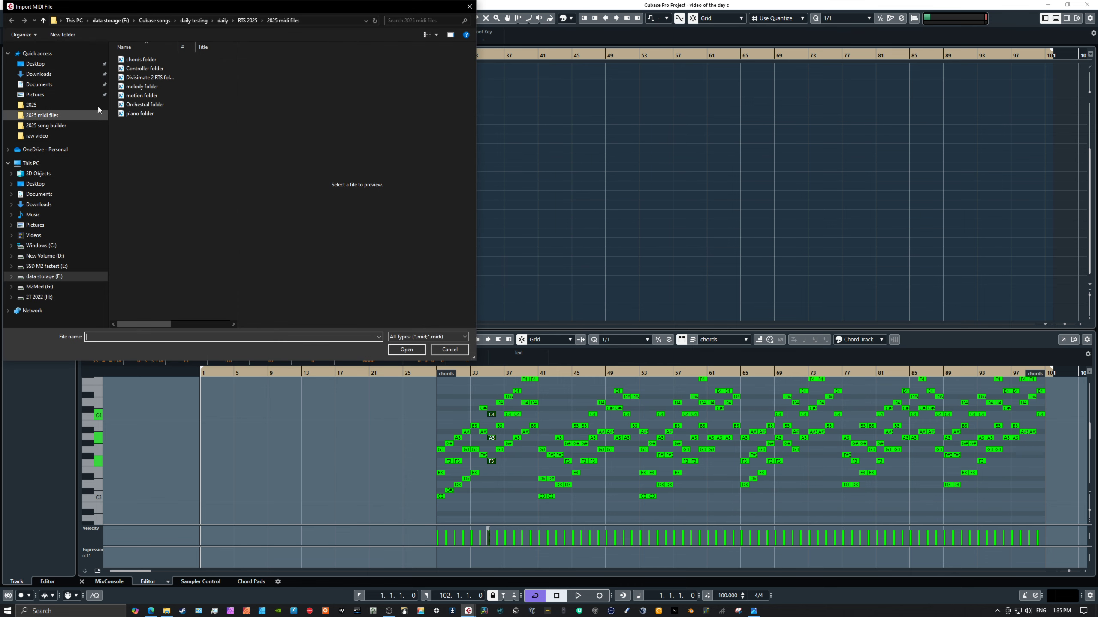
left_click(139, 60)
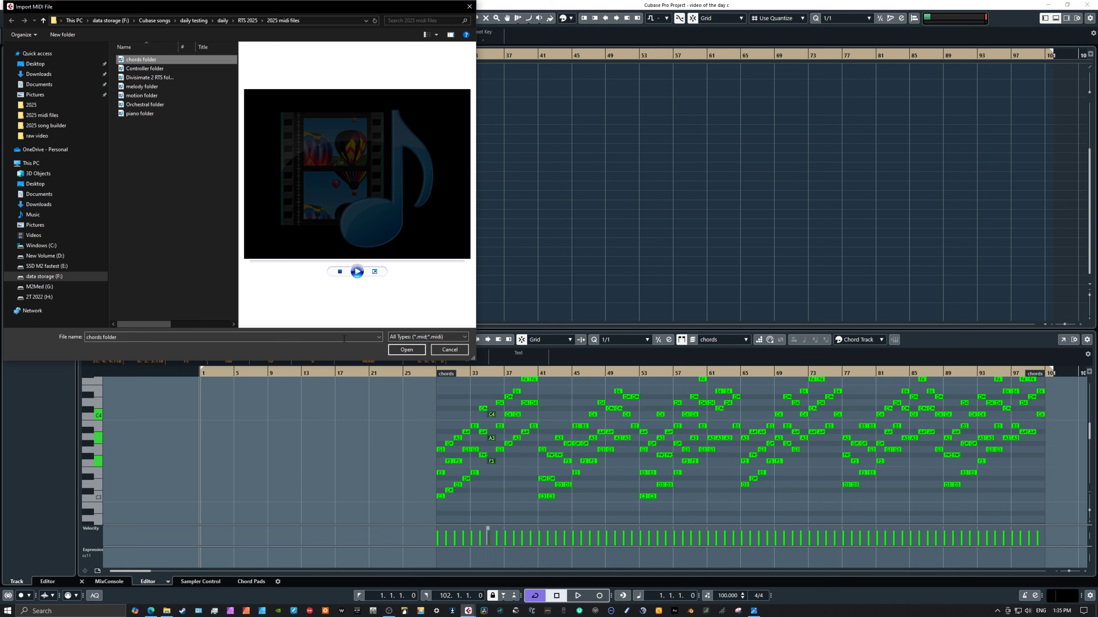
left_click(409, 351)
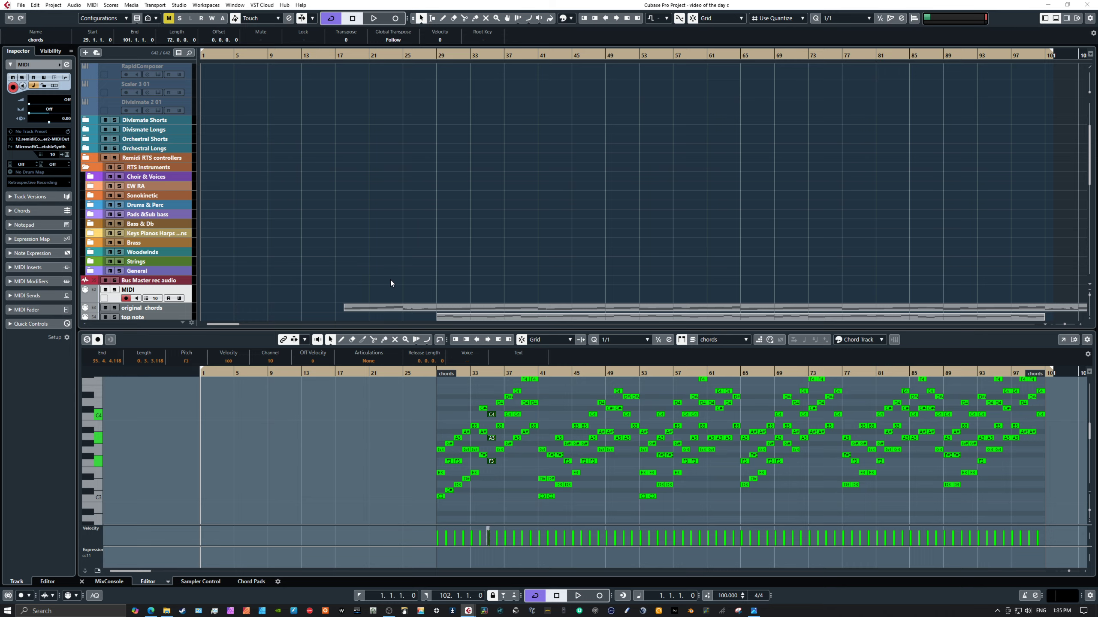
Step: Select a block of the imported chord parts to inspect their notes in the Key Editor, and clear the selection
scroll(388, 288, "up", 8)
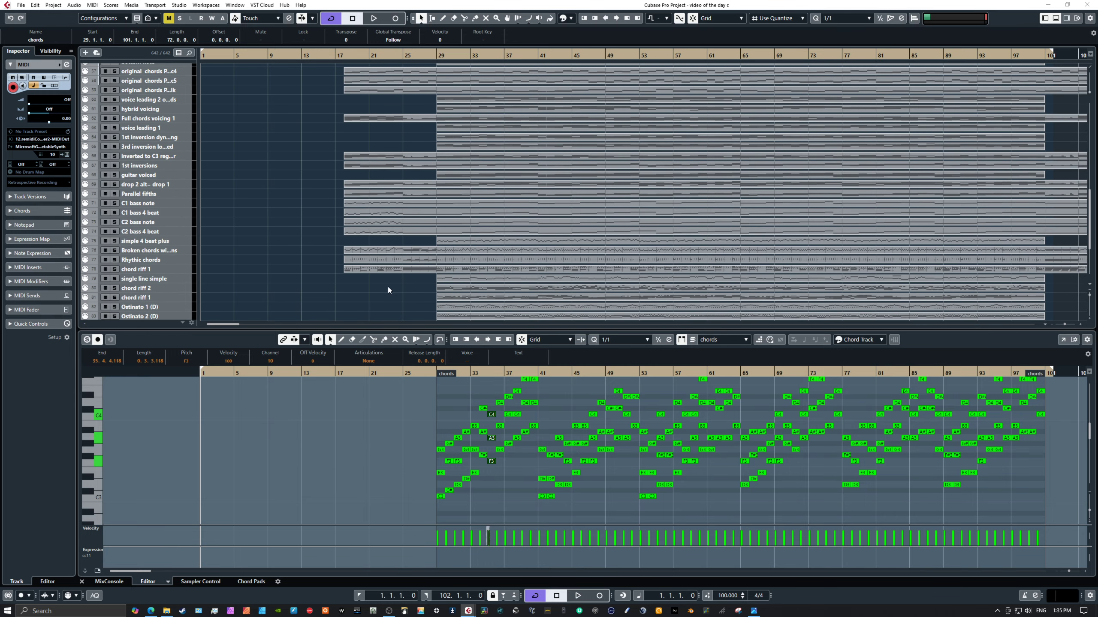
left_click_drag(504, 118, 785, 300)
scroll(746, 275, "down", 5)
scroll(737, 272, "up", 5)
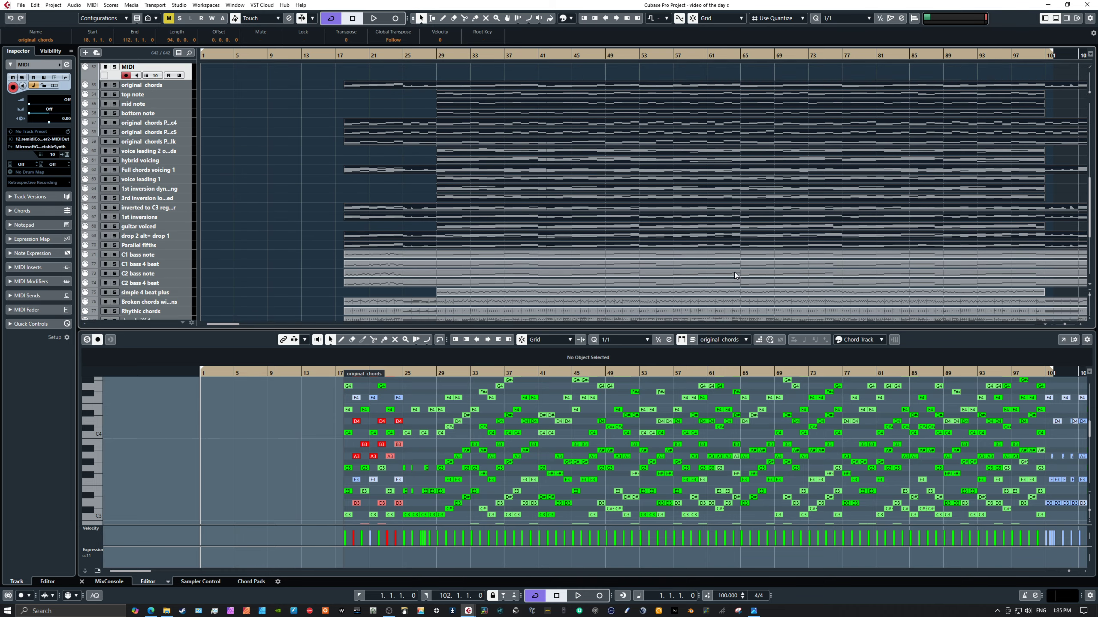
left_click(492, 110)
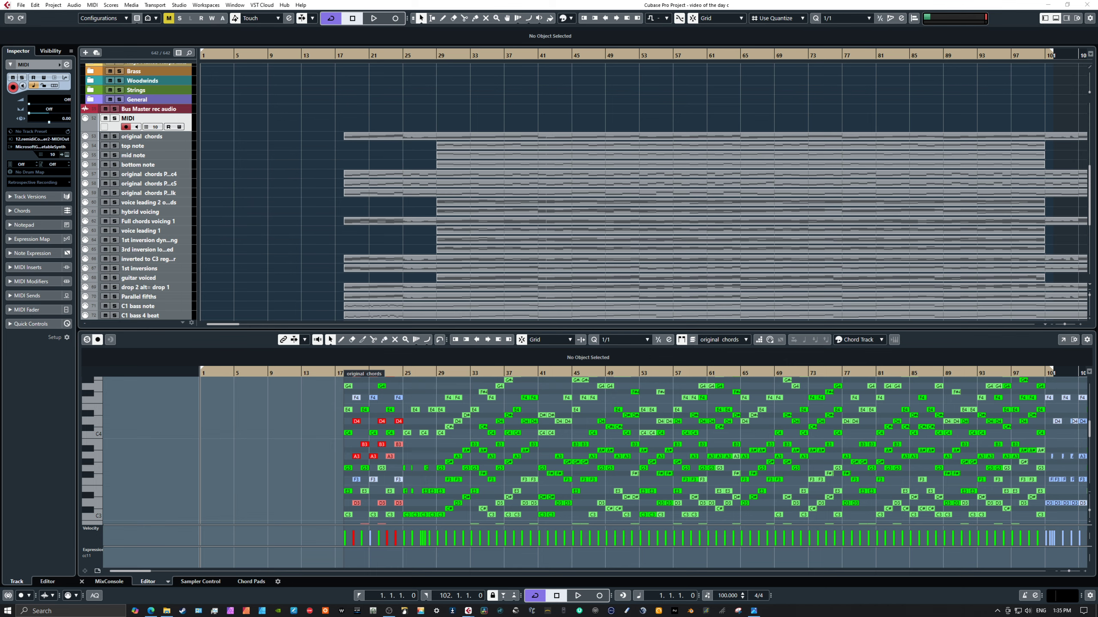
Step: Place the remidi CHORDS 1 window over the arrangement and compare the filter track list of chords folder.mid with the imported tracks
left_click_drag(1009, 311, 865, 69)
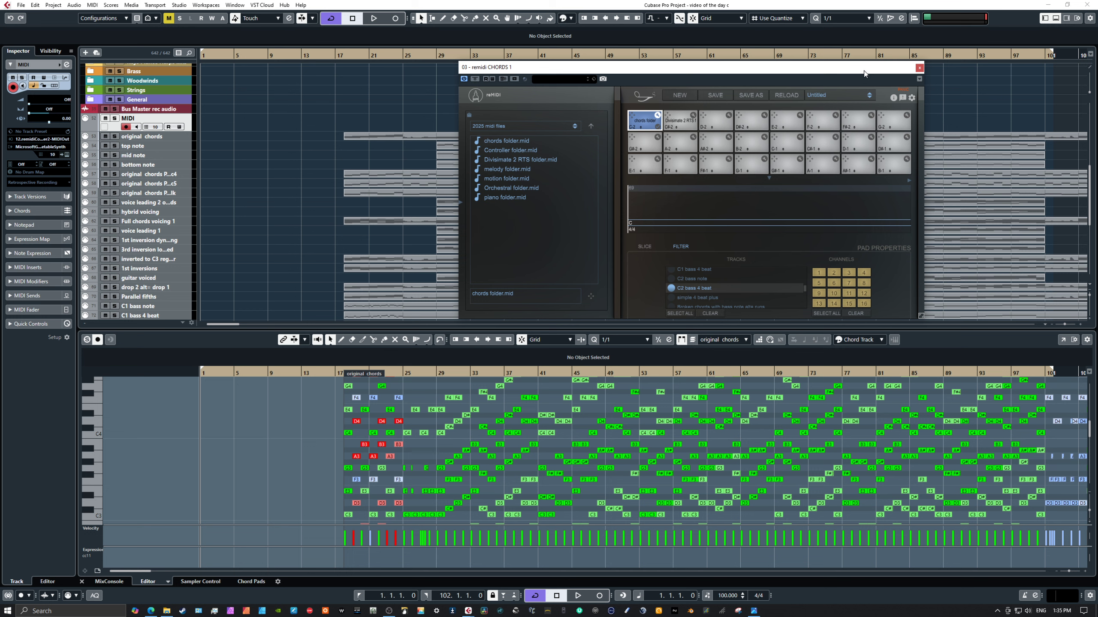
scroll(699, 283, "down", 4)
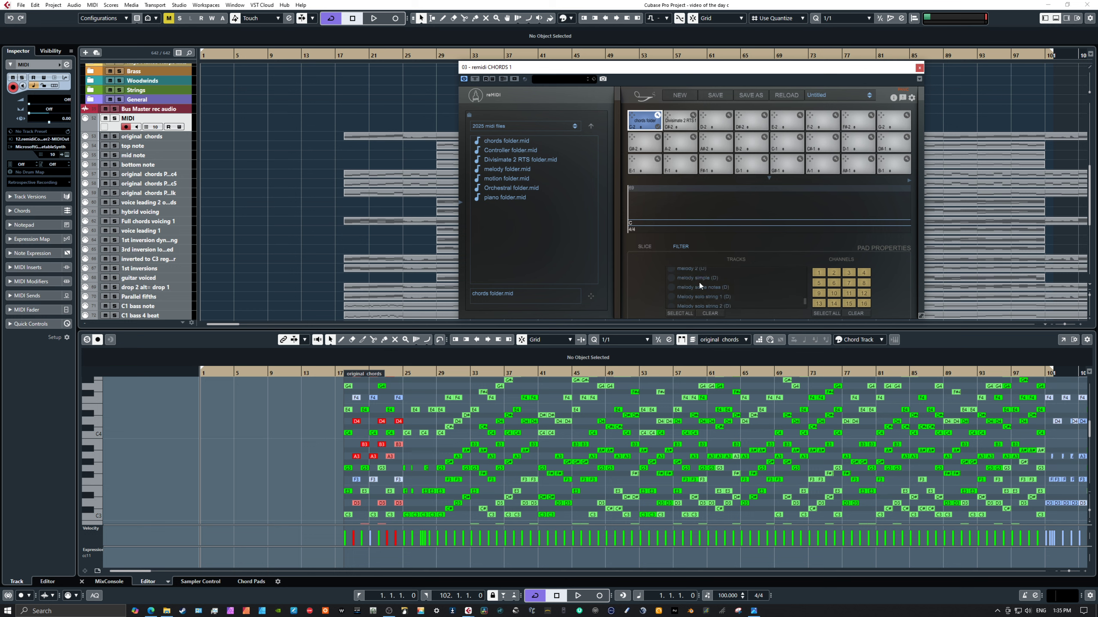
left_click(490, 139)
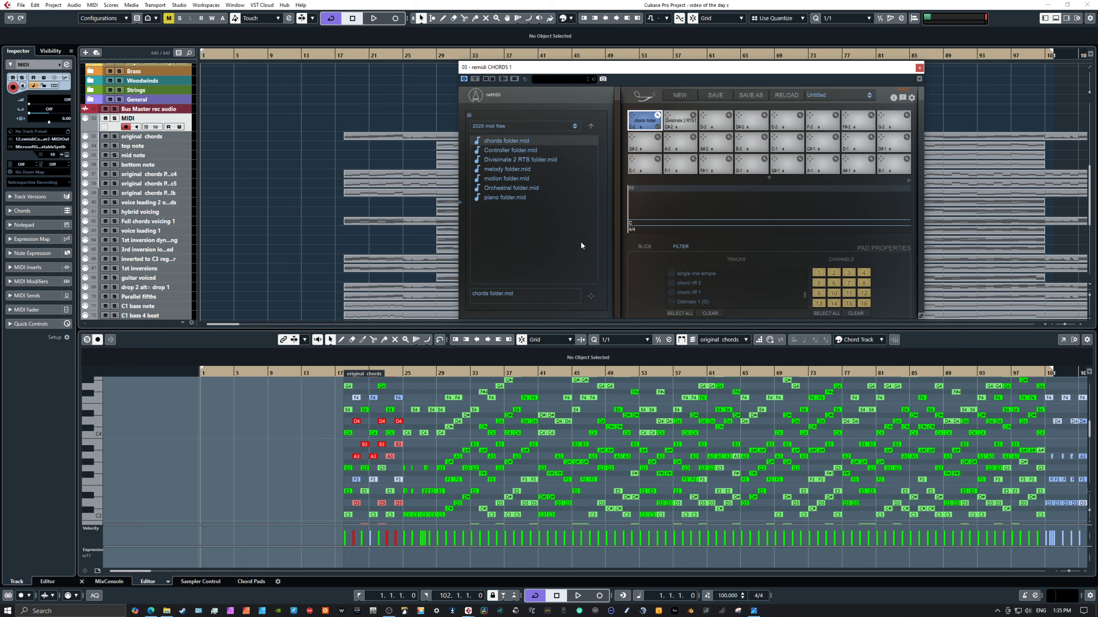
scroll(696, 287, "down", 3)
scroll(695, 301, "down", 5)
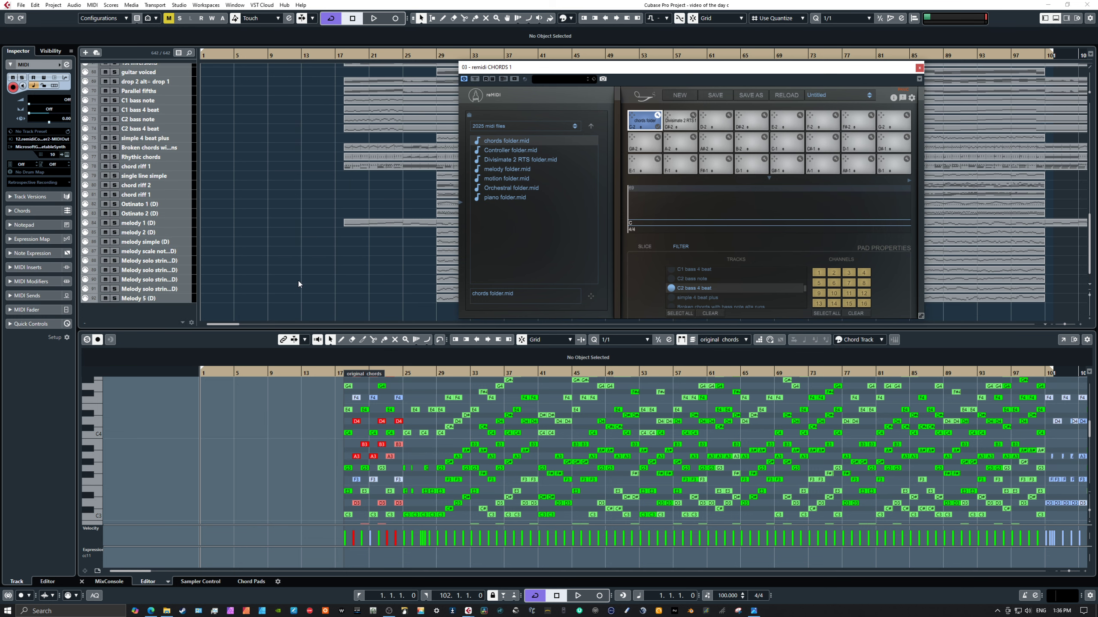
Step: Move the remidi CHORDS 1 window further from the track list and select the imported "original chords" track
left_click_drag(535, 69, 589, 77)
left_click(163, 137)
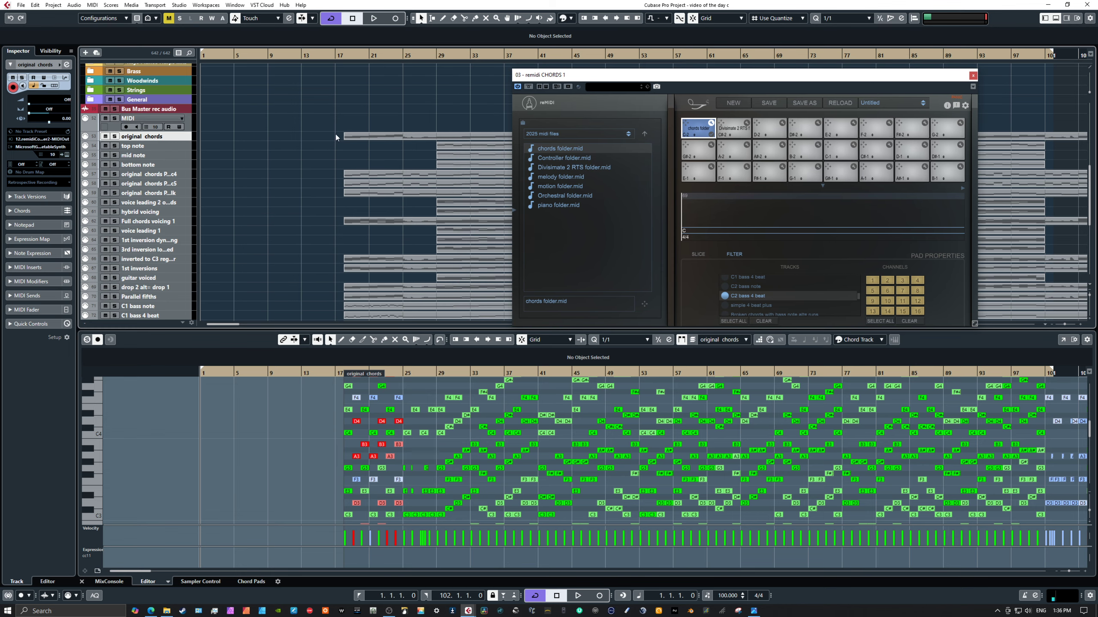
Step: Show the original chords part in the Key Editor, move the remidi CHORDS 1 window out of the way, and enlarge the editor
left_click(488, 138)
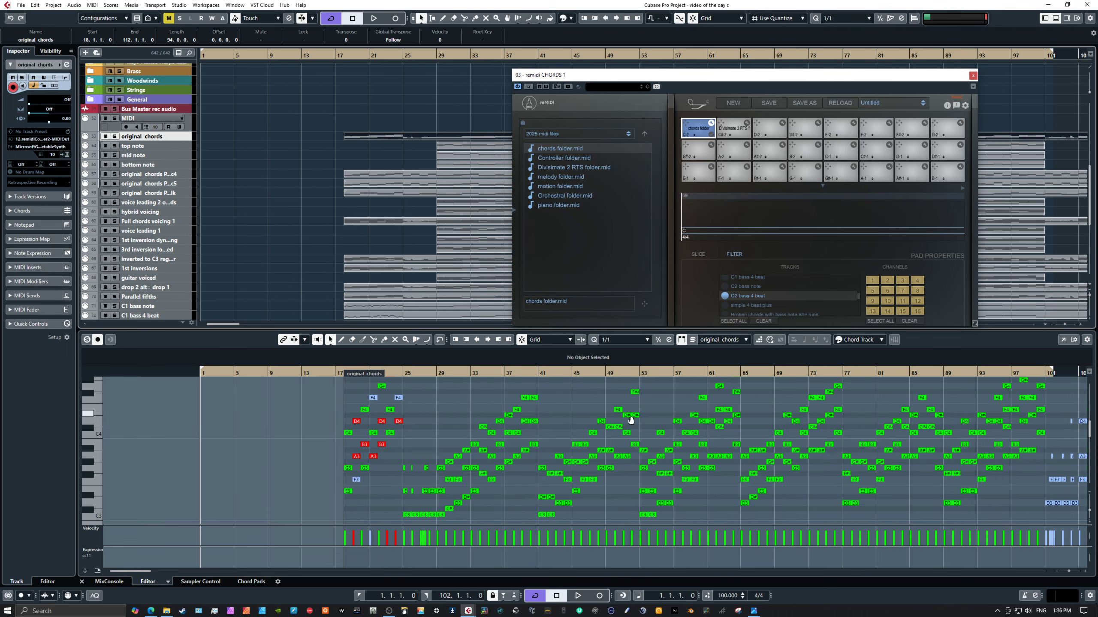
scroll(630, 421, "right", 10)
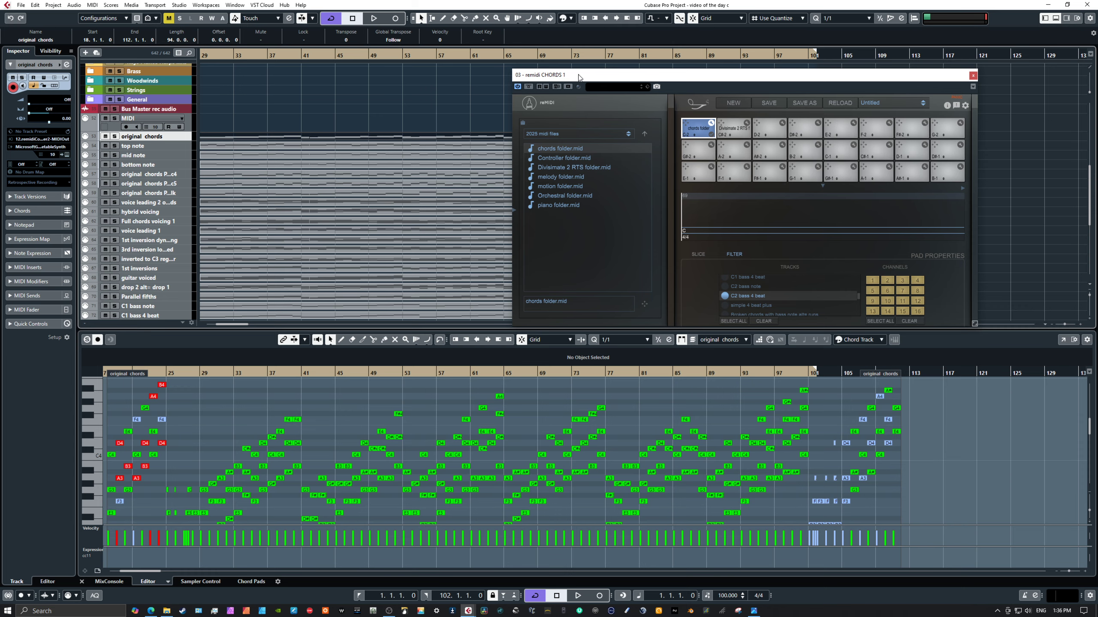
left_click_drag(580, 77, 1095, 182)
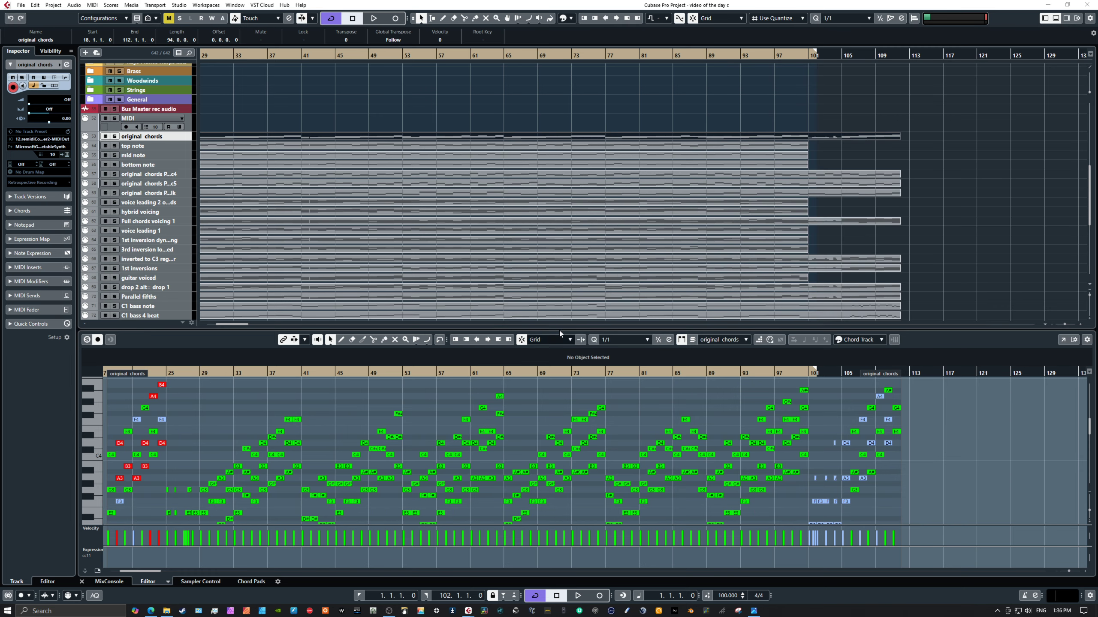
left_click_drag(549, 330, 549, 115)
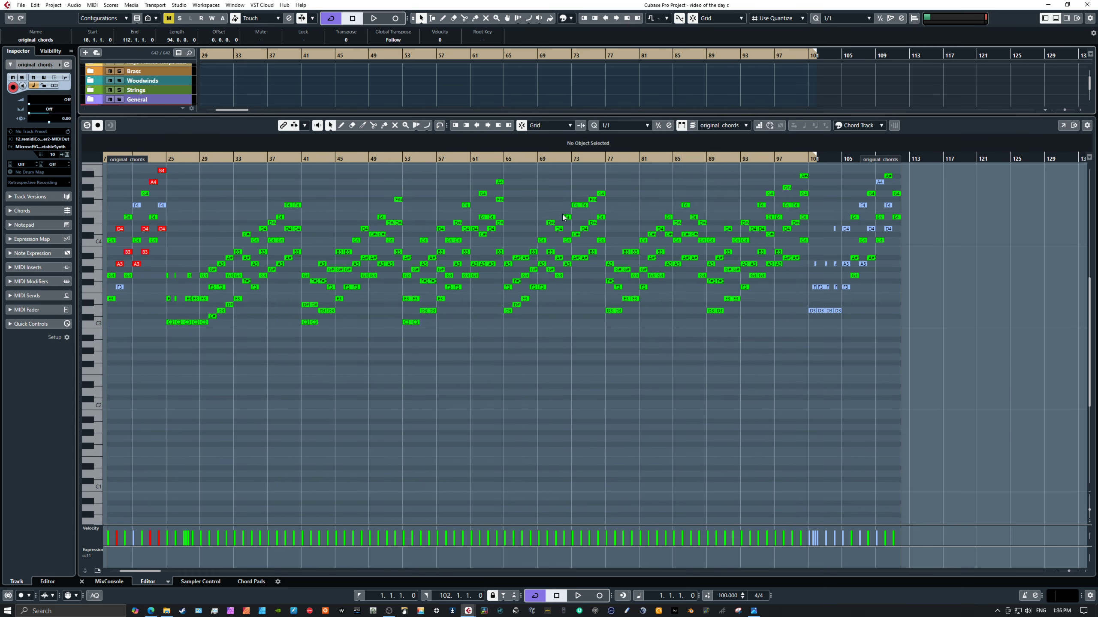
scroll(583, 380, "left", 5)
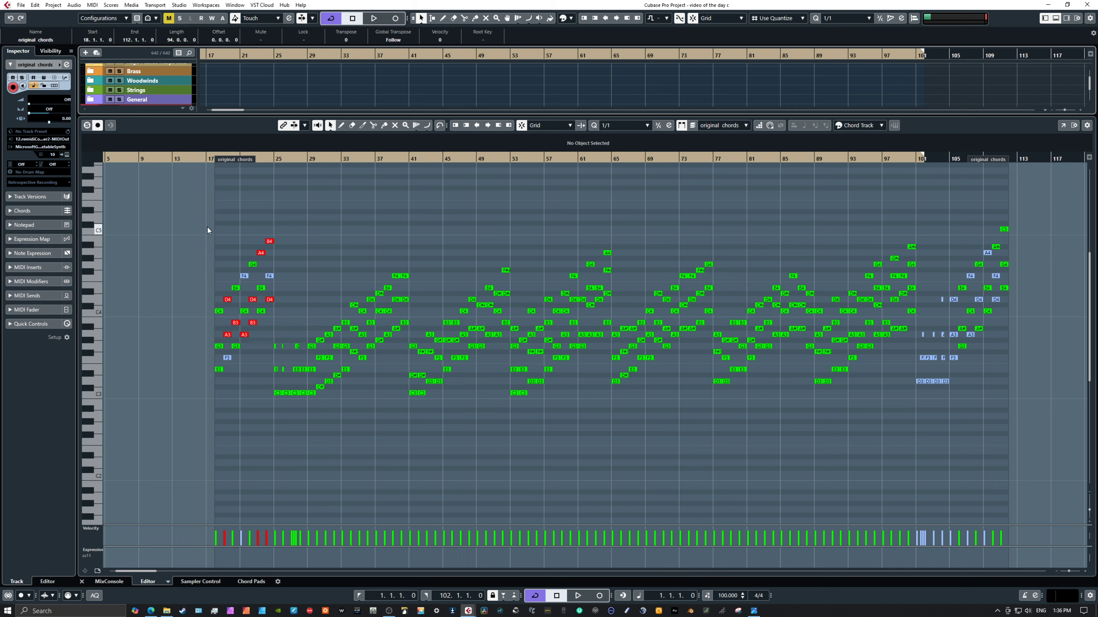
Step: Select the opening notes of the original chords part, up to about bar 28, and examine their pitch range
left_click_drag(198, 221, 273, 412)
left_click_drag(189, 210, 306, 446)
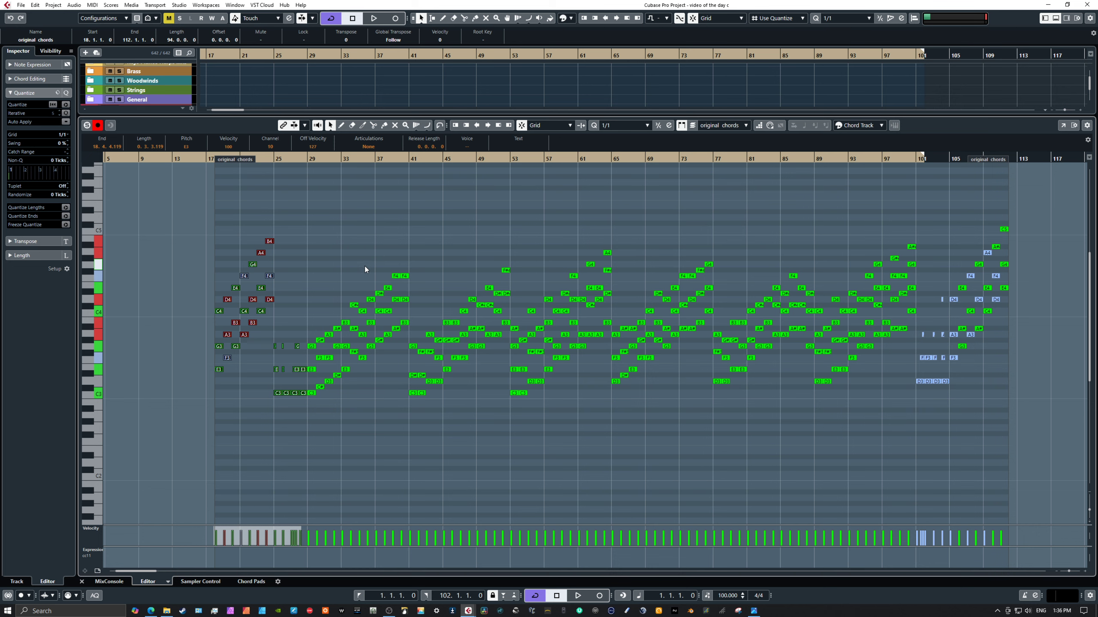
scroll(365, 266, "up", 2)
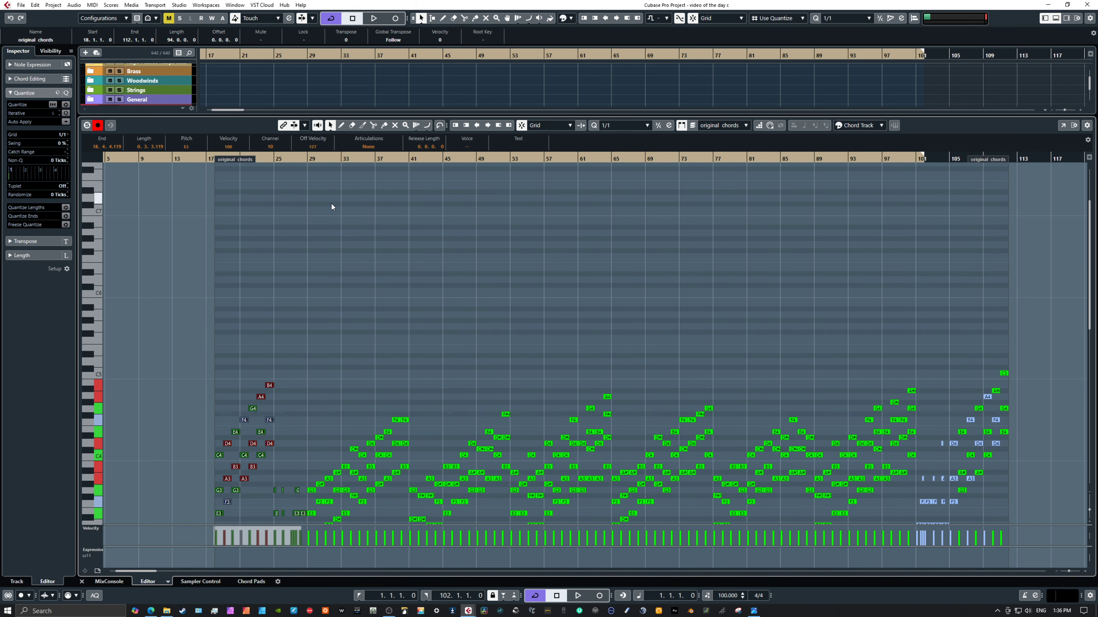
scroll(397, 323, "down", 2)
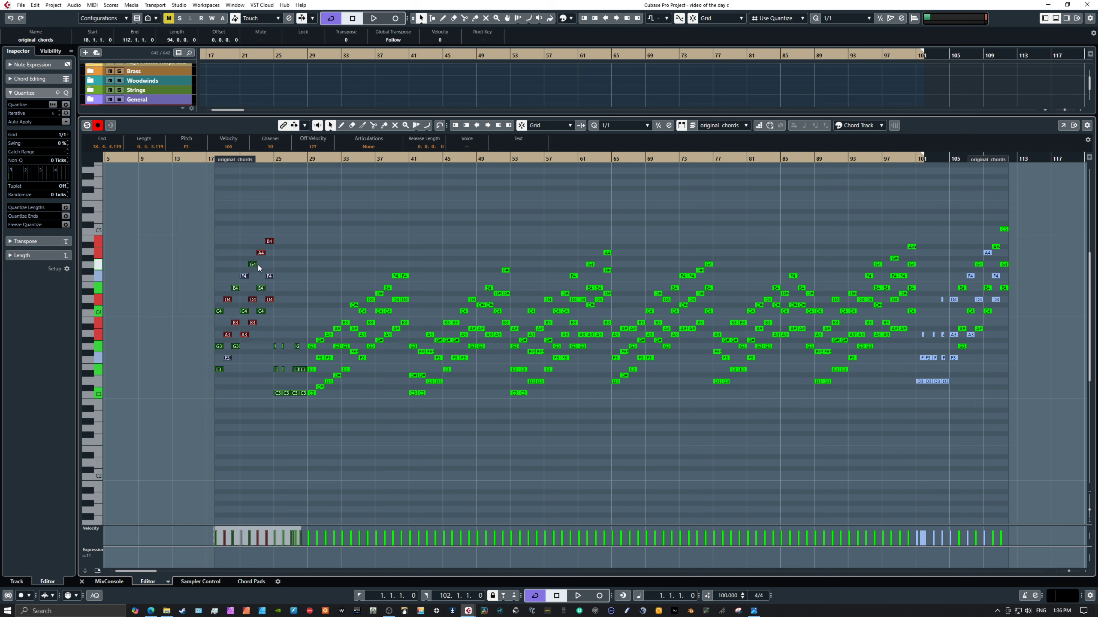
scroll(348, 271, "up", 5)
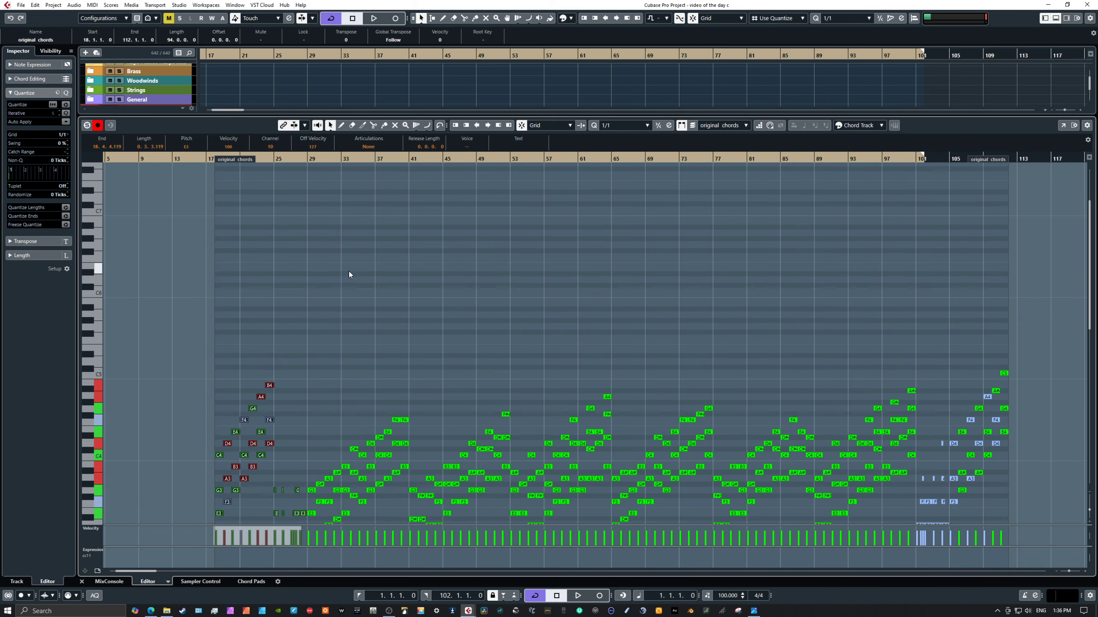
scroll(349, 273, "down", 5)
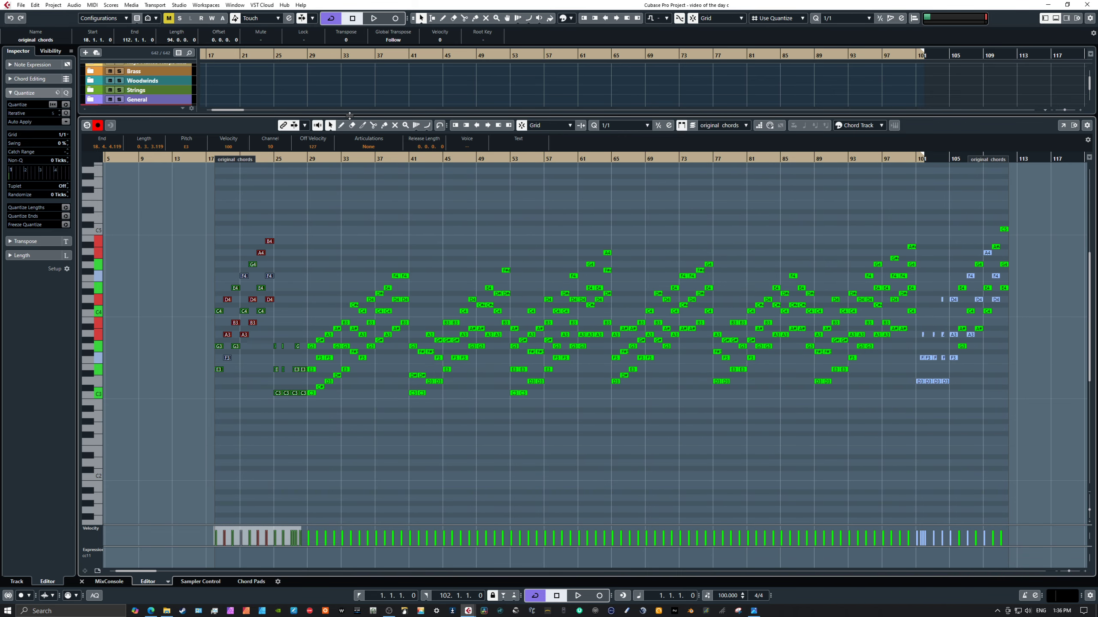
Step: Give the arrangement more height and select the original chords notes from about bar 30 to bar 98 instead
left_click_drag(350, 115, 345, 293)
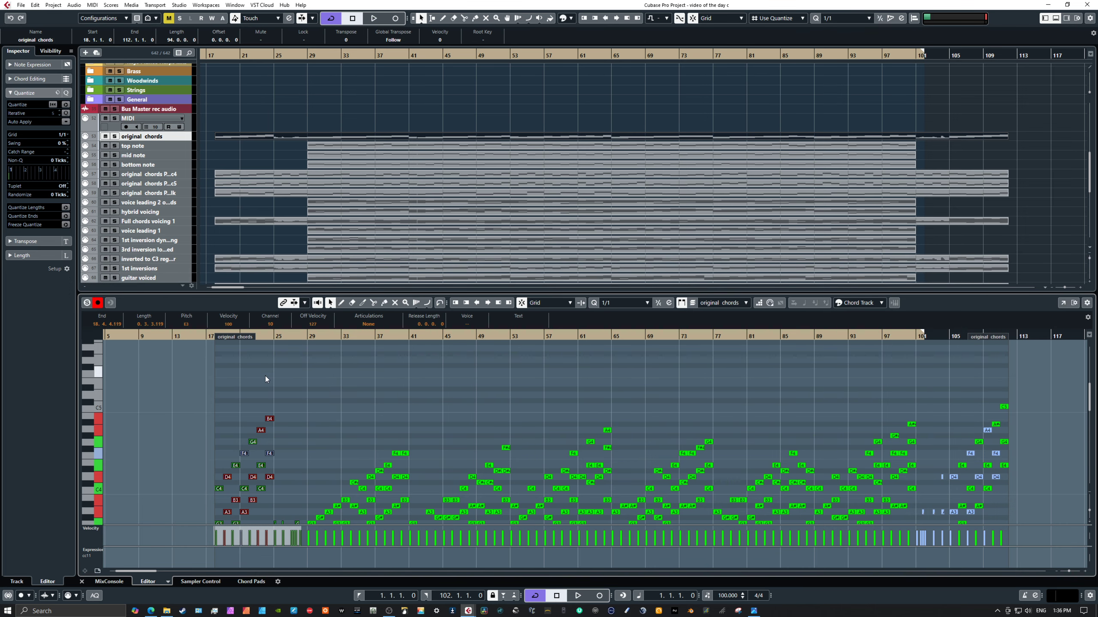
left_click(293, 382)
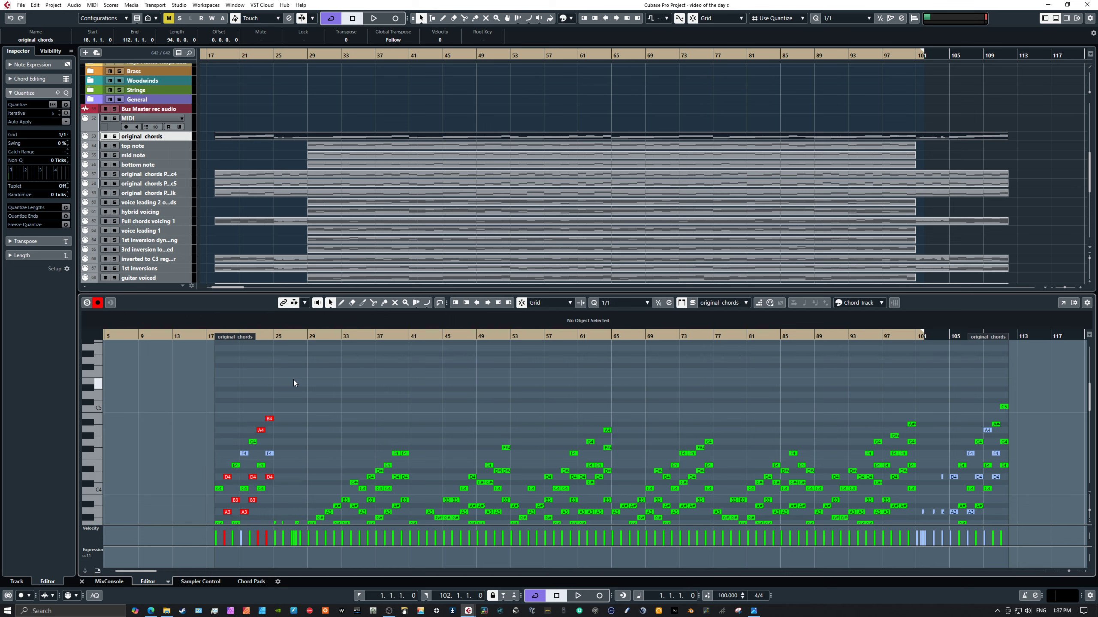
scroll(342, 384, "down", 3)
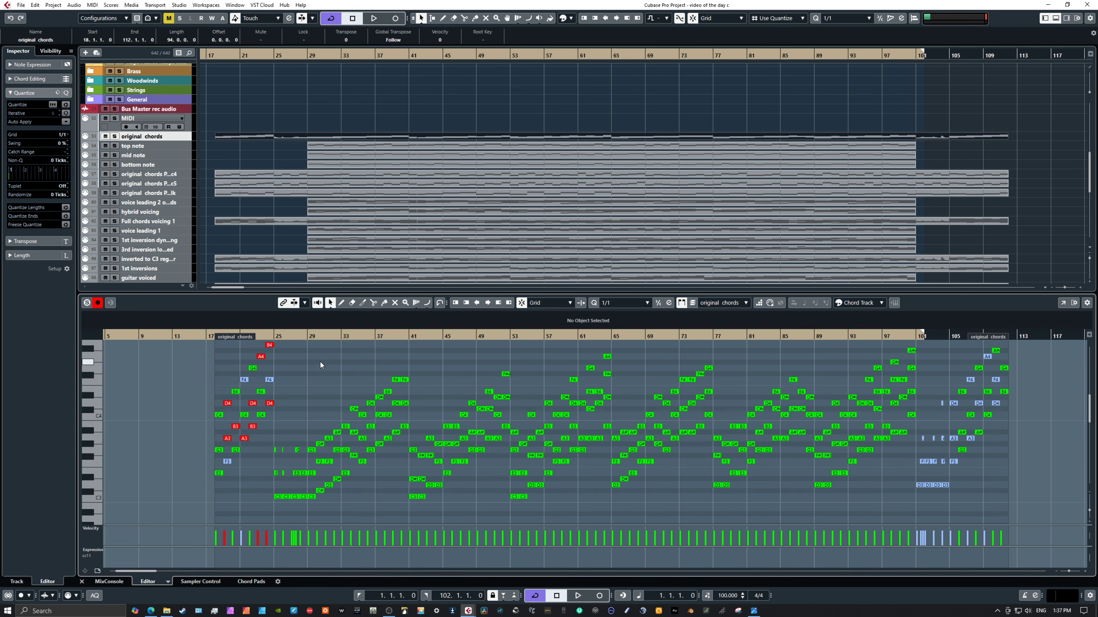
left_click_drag(320, 361, 901, 492)
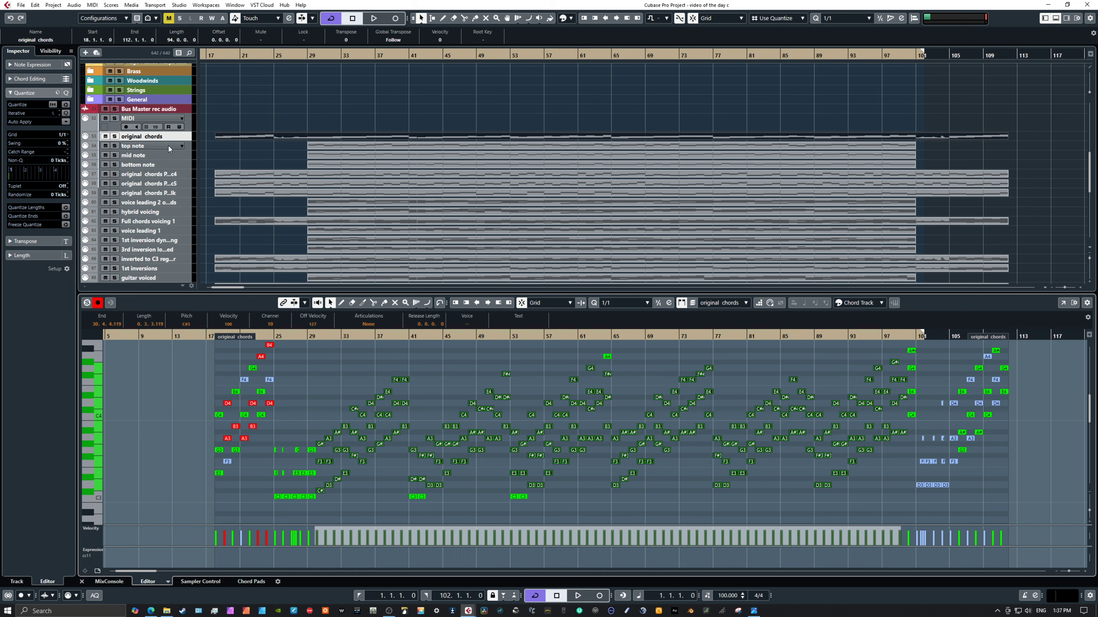
Step: Select the top note track and show its part in the Key Editor
left_click(150, 138)
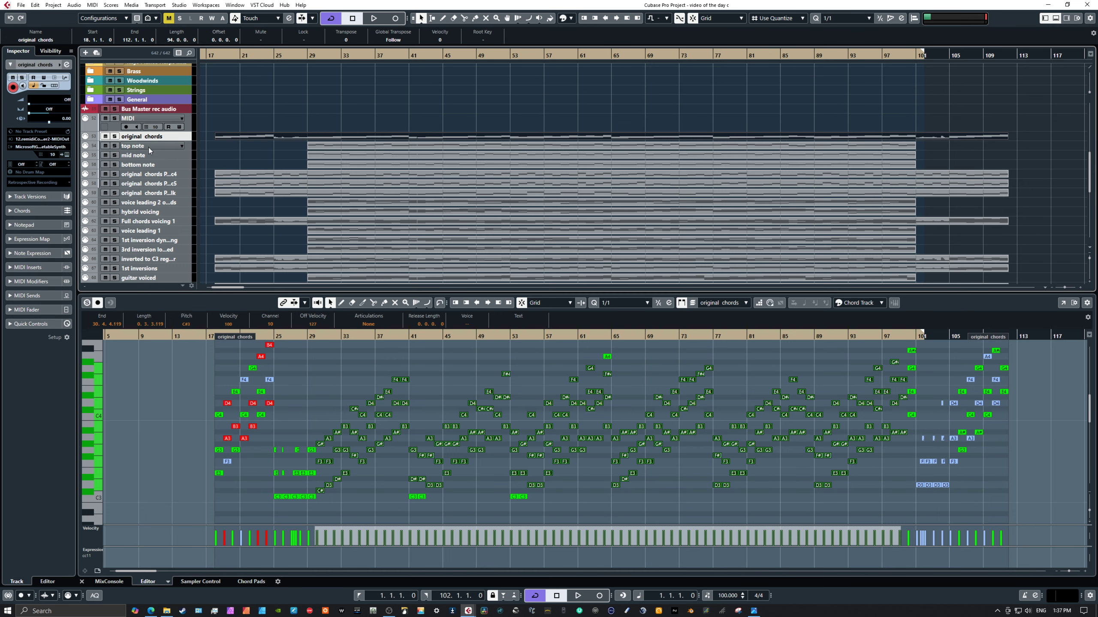
left_click(148, 148)
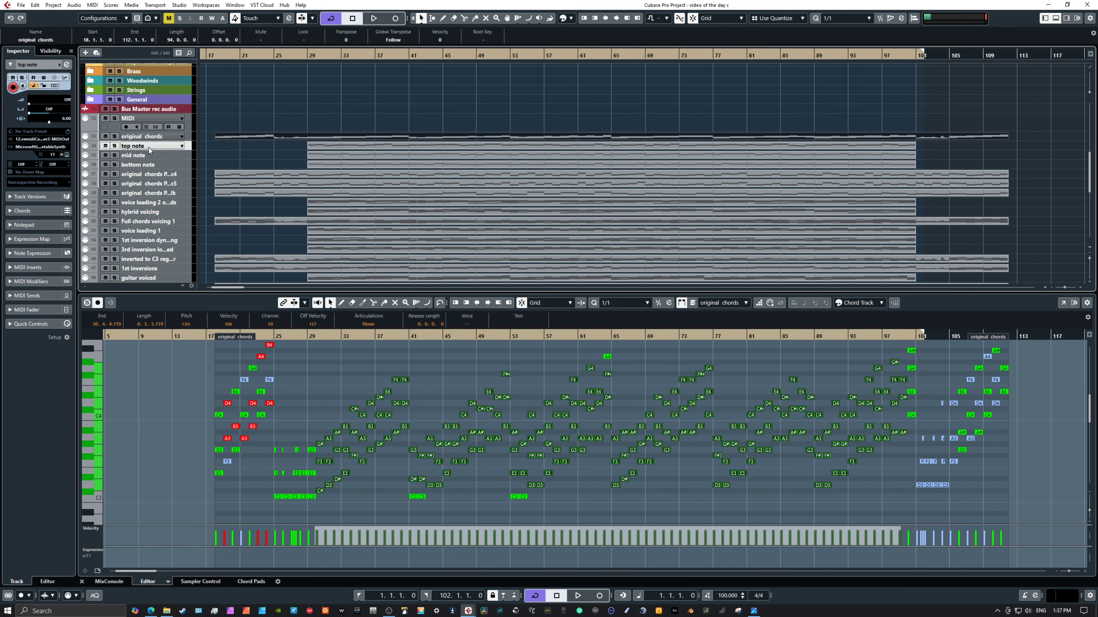
left_click(337, 148)
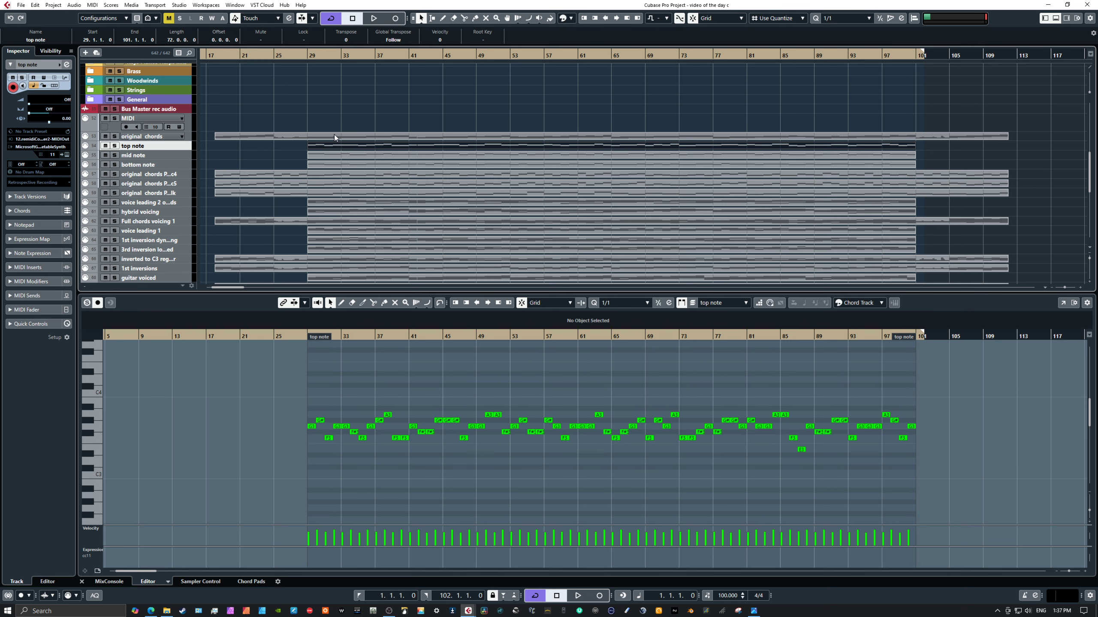
Step: Compare the original chords part, selecting its B3 note at about bar 33, with the top note and mid note parts
left_click(334, 135)
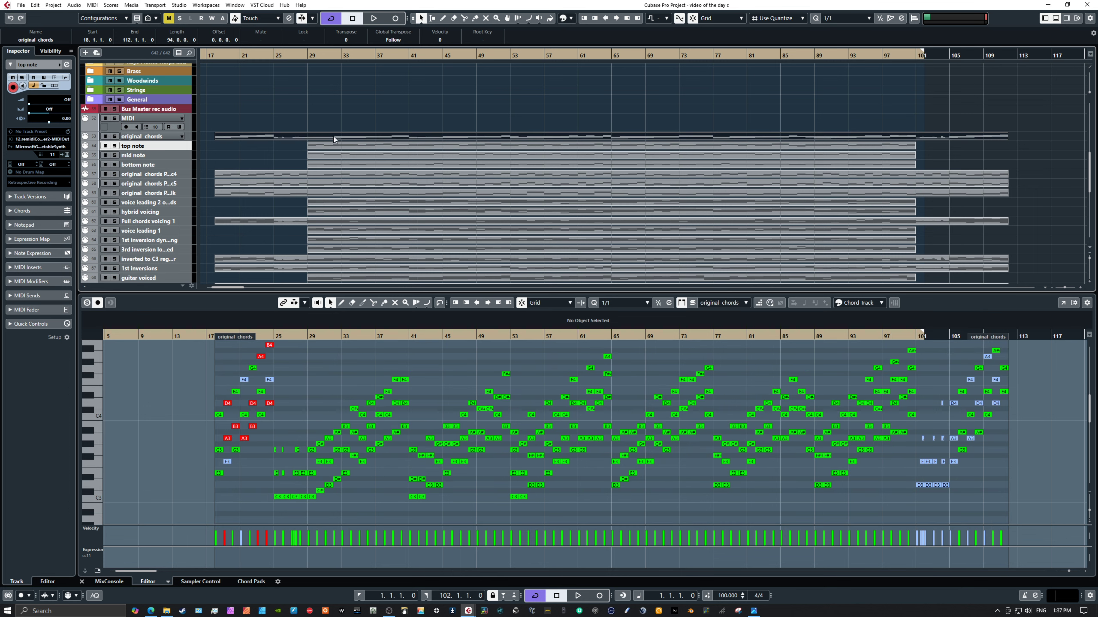
left_click(353, 409)
left_click(345, 427)
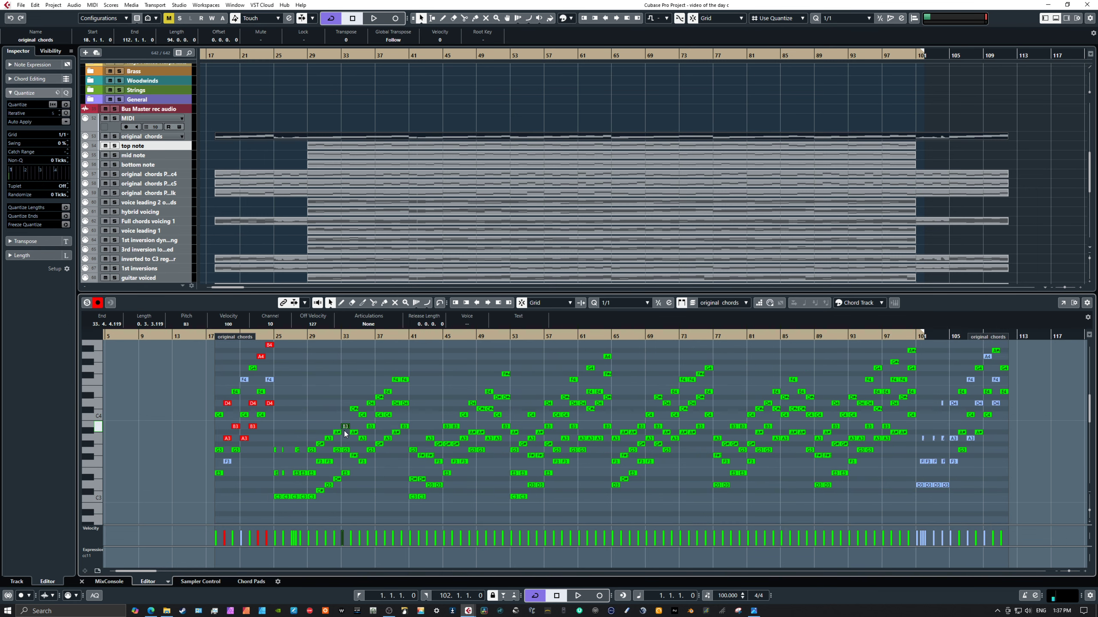
left_click(315, 145)
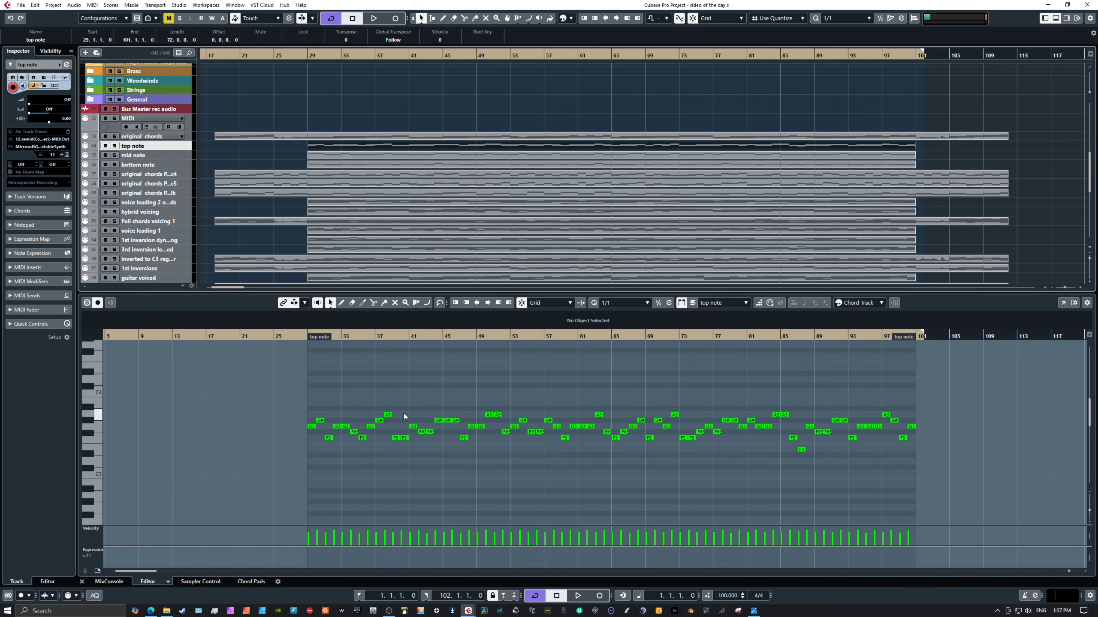
left_click(144, 157)
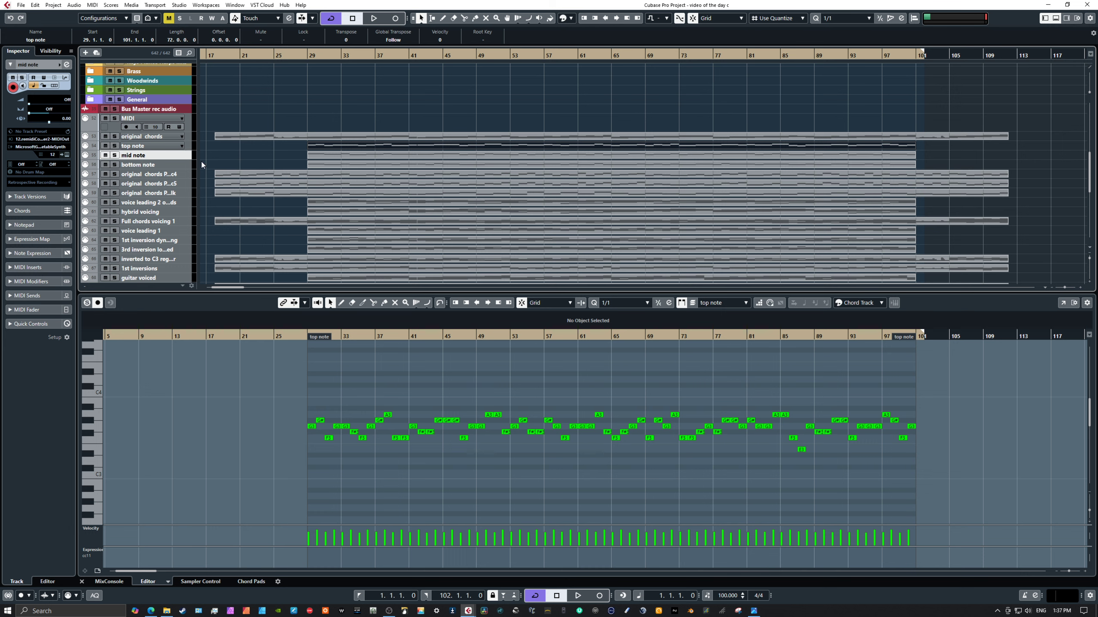
left_click(335, 156)
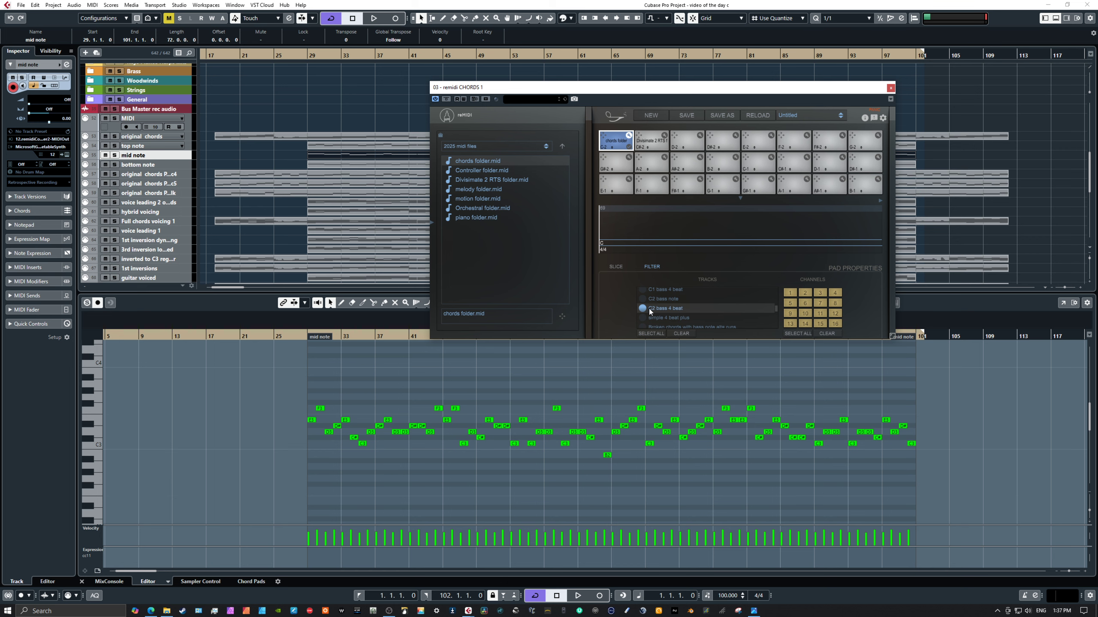
Step: Clear the track filter of chords folder.mid in remidi and enable its top note, mid note and bottom note tracks
scroll(652, 311, "up", 5)
left_click(643, 292)
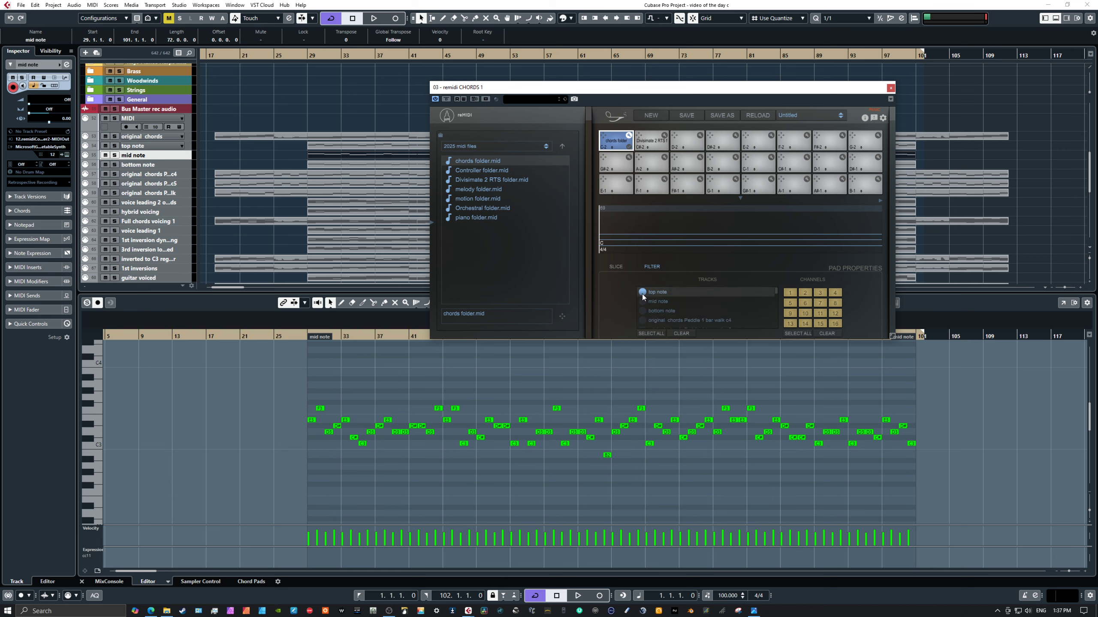
left_click(675, 333)
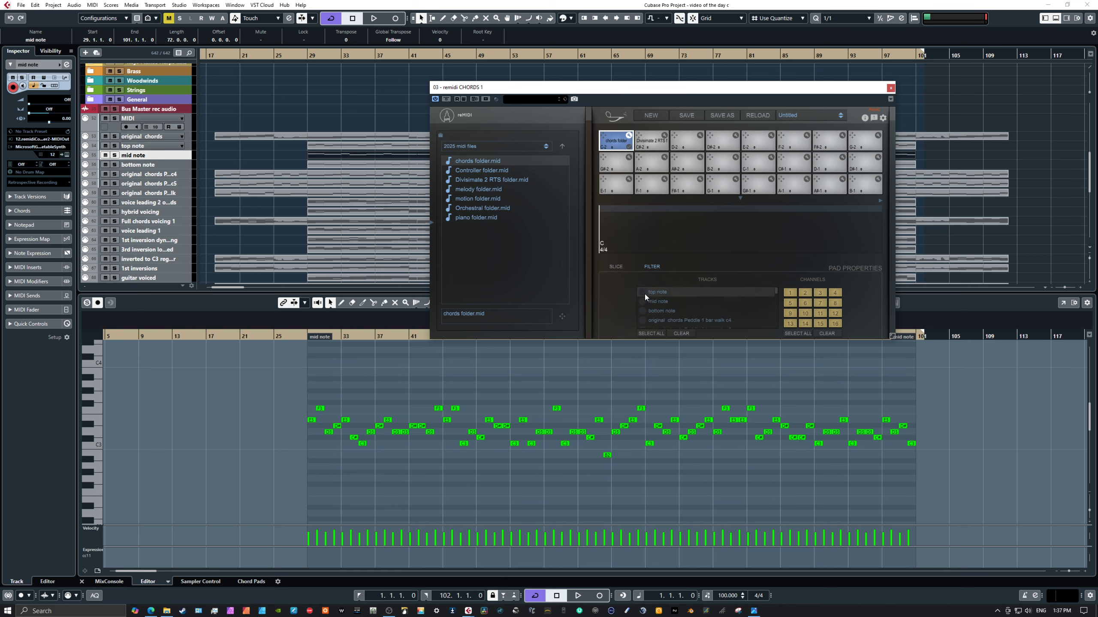
left_click(643, 292)
left_click(645, 302)
left_click(644, 309)
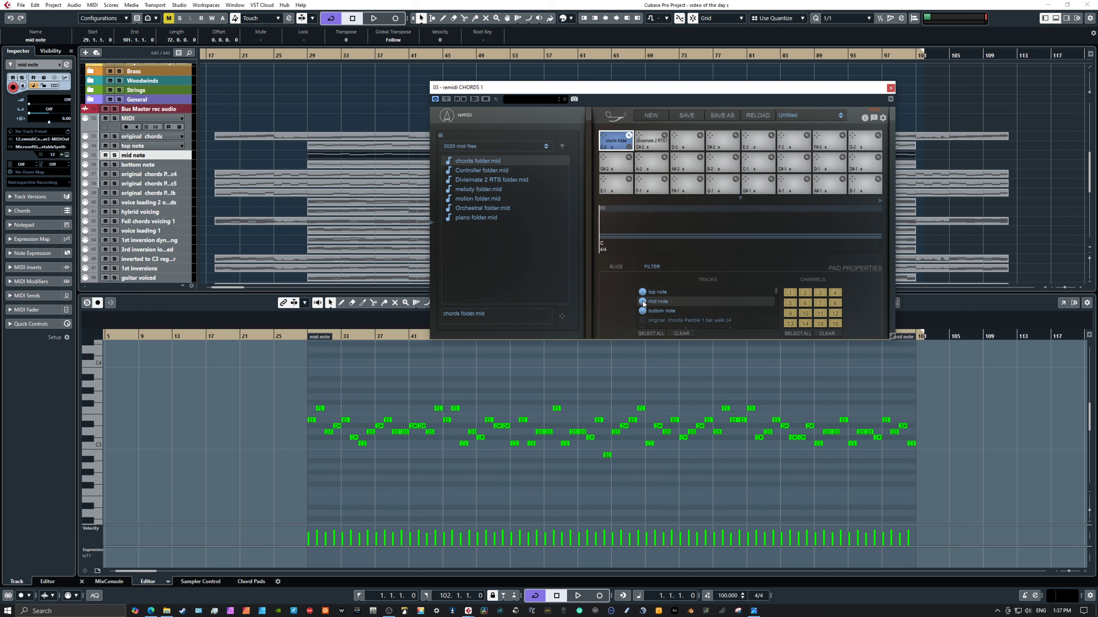
Step: Disable the top note, mid note and bottom note tracks in the remidi filter
left_click(642, 302)
left_click(643, 292)
left_click(651, 311)
scroll(656, 310, "down", 1)
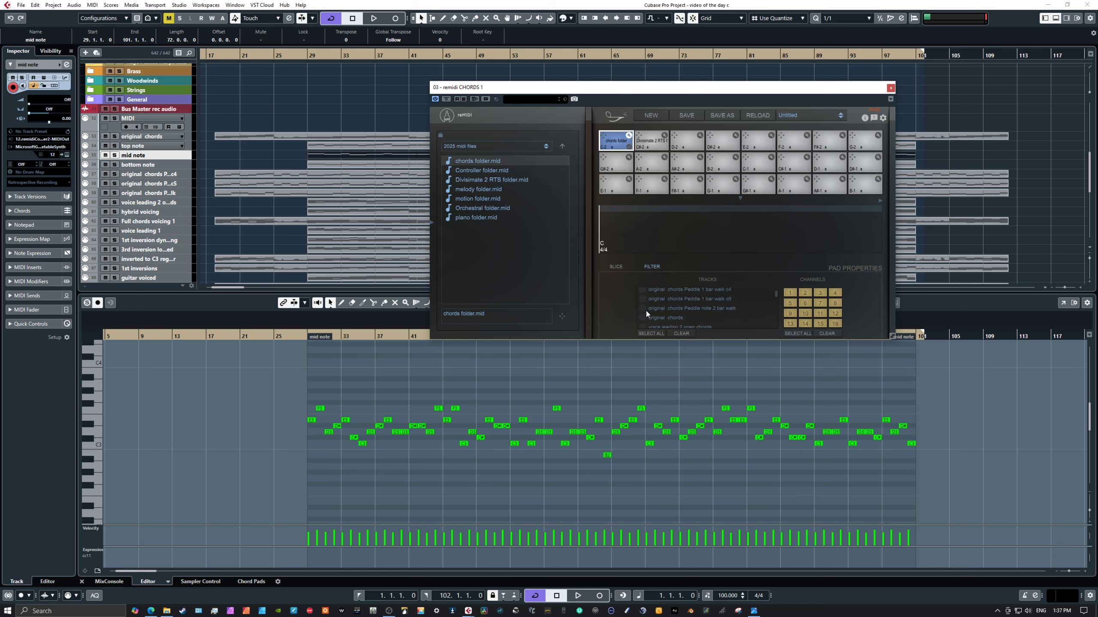
Step: Enable the Full chords voicing 1 track in the filter and replace it with voice leading 1
scroll(644, 311, "down", 1)
left_click(644, 306)
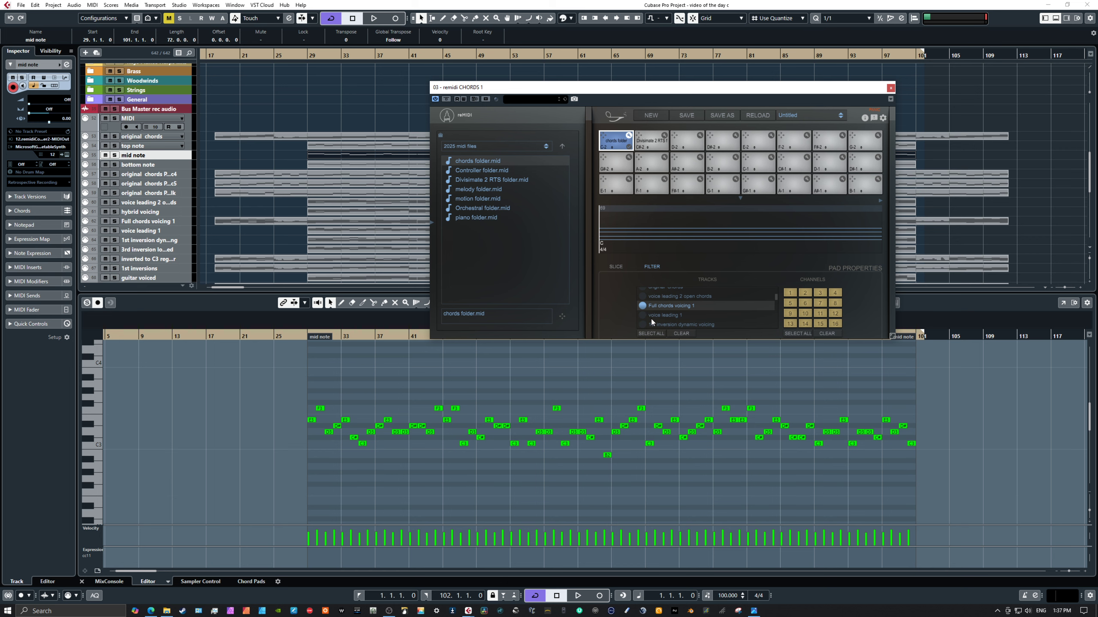
left_click(644, 315)
left_click(644, 306)
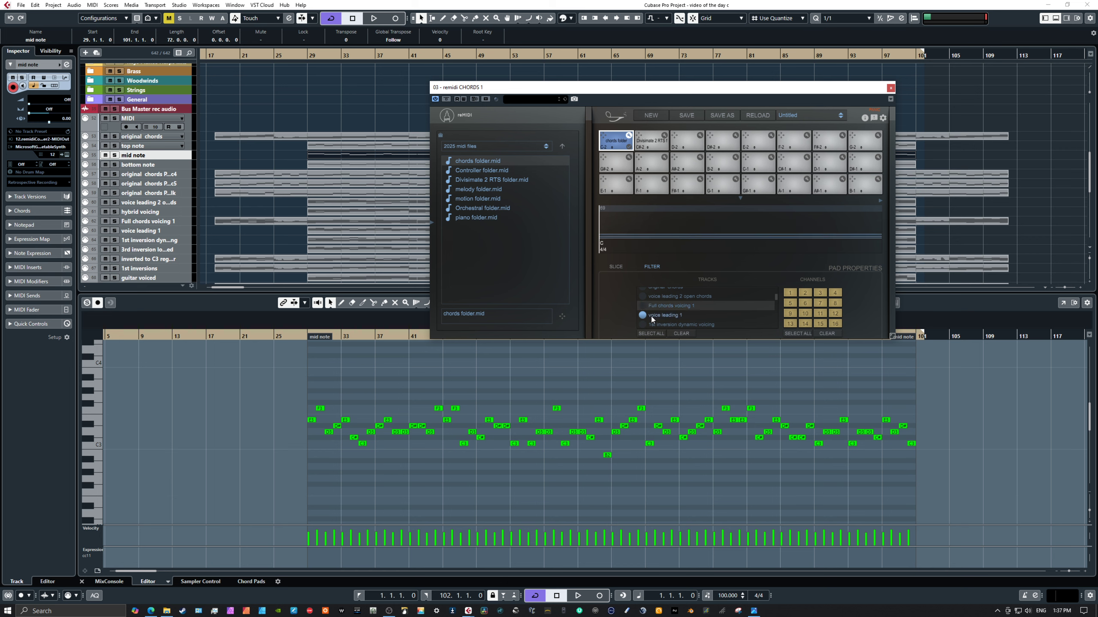
Step: Try guitar voiced and 1st inversions together with the drop 2 track in the filter, keeping only drop 2 of these enabled
scroll(648, 319, "down", 1)
left_click(643, 300)
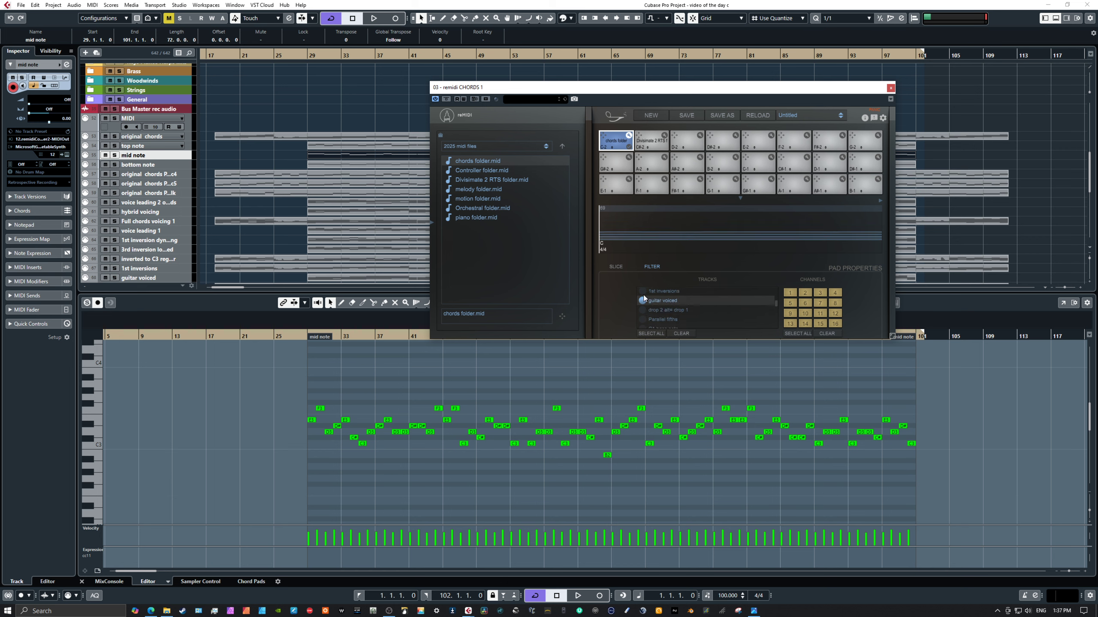
left_click(643, 292)
left_click(643, 311)
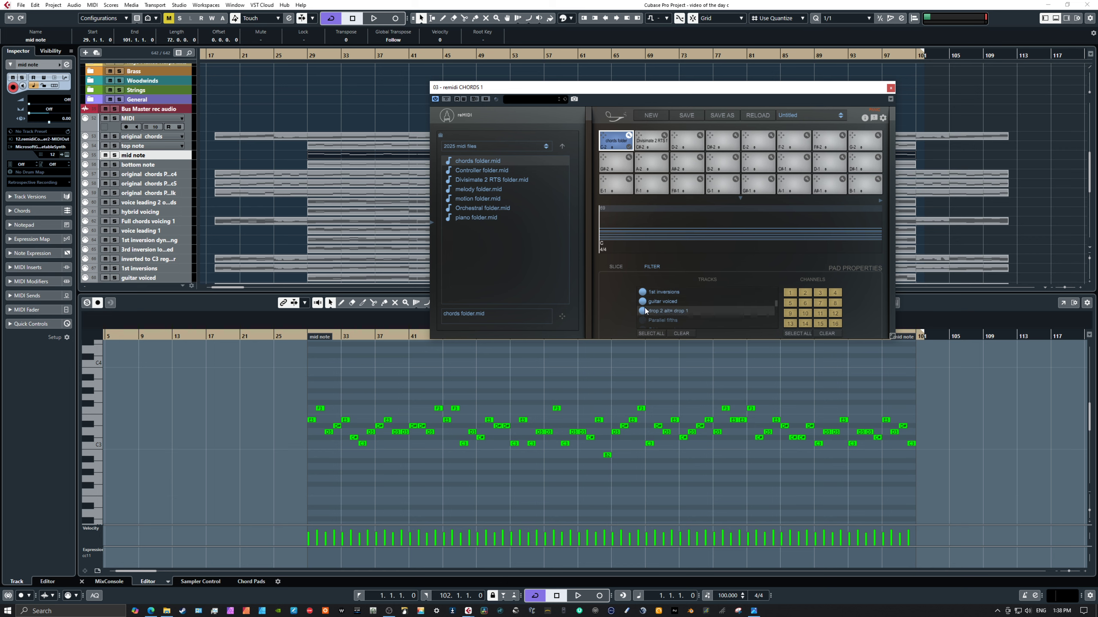
left_click(643, 302)
left_click(644, 293)
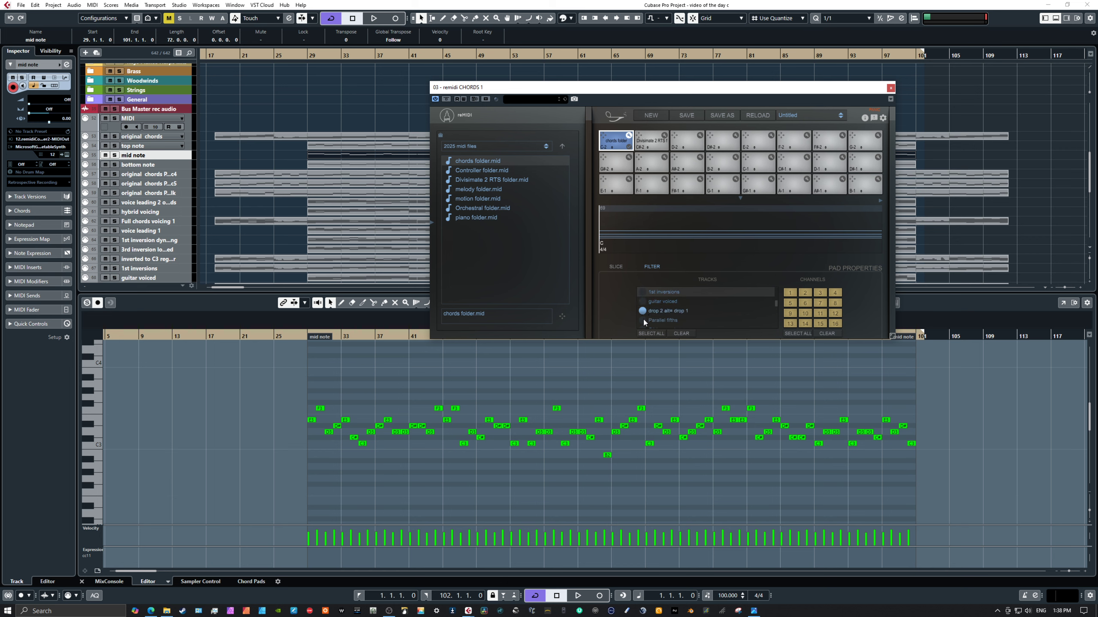
Step: Try the C2 bass 4 beat track alongside Parallel fifths in the filter, and disable both
scroll(643, 319, "down", 3)
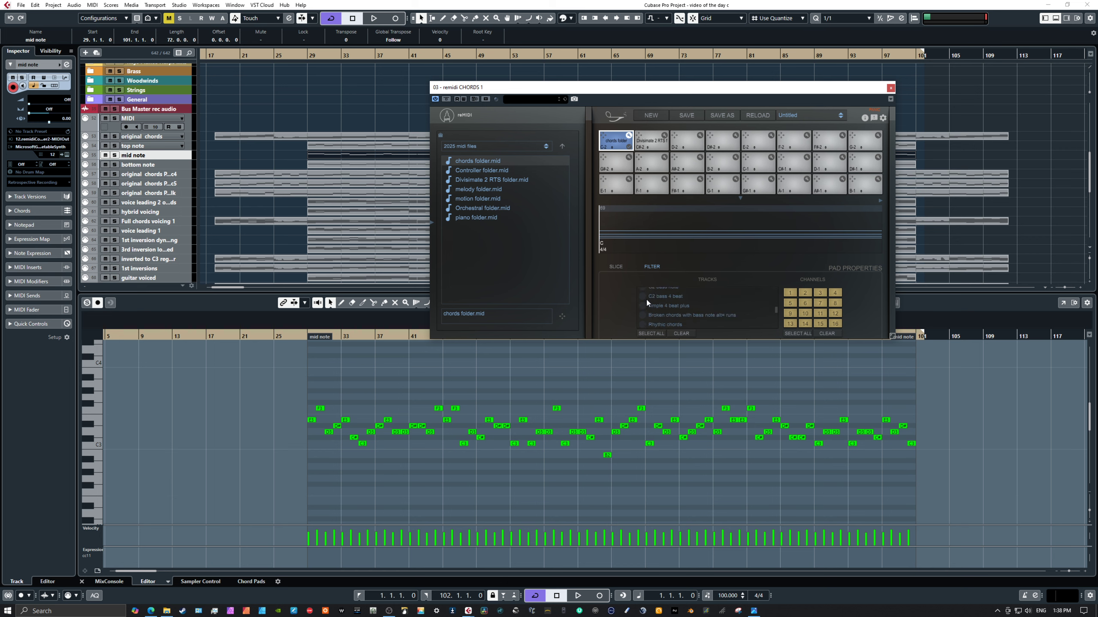
left_click(643, 297)
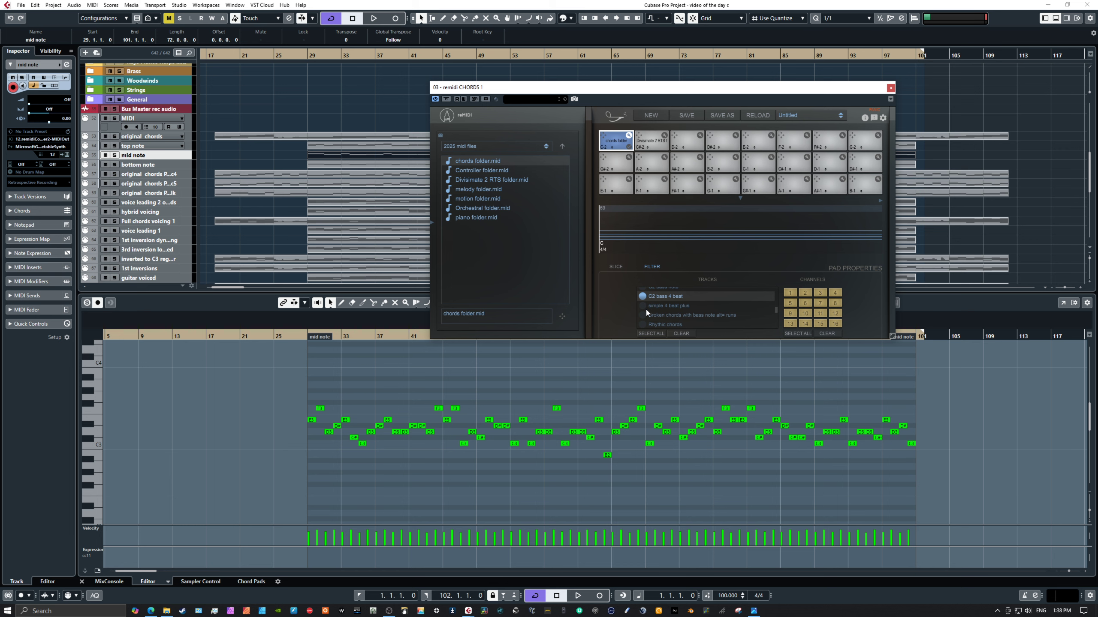
scroll(646, 314, "up", 2)
left_click(644, 327)
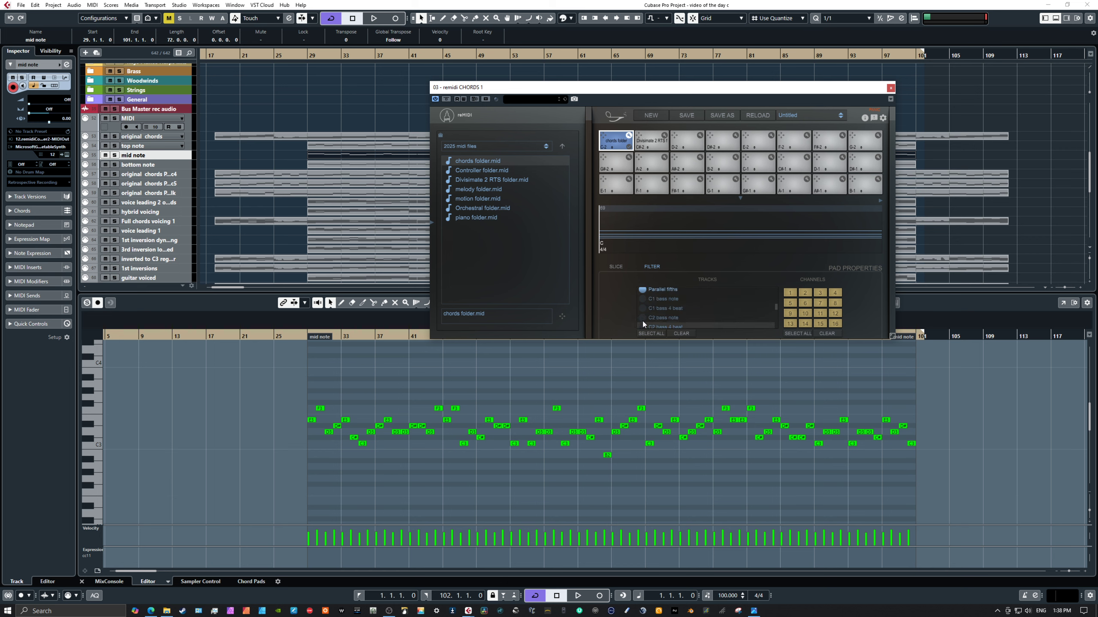
left_click(643, 290)
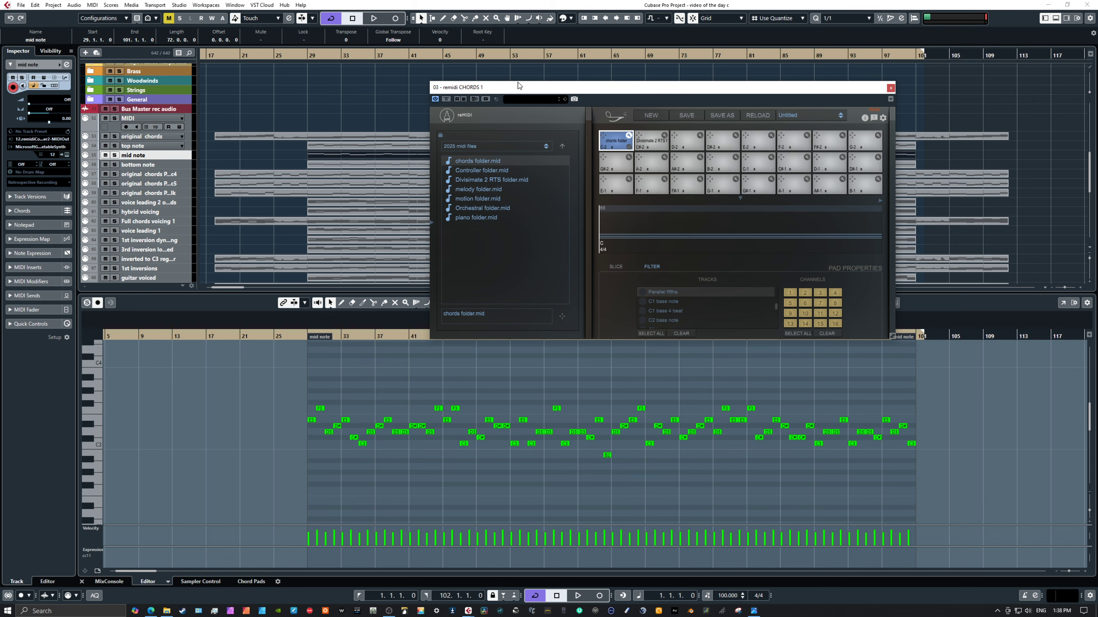
Step: Select the MIDI parts across the chord tracks to inspect their notes together, then deselect them and close the remidi CHORDS 1 window
left_click_drag(517, 87, 539, 75)
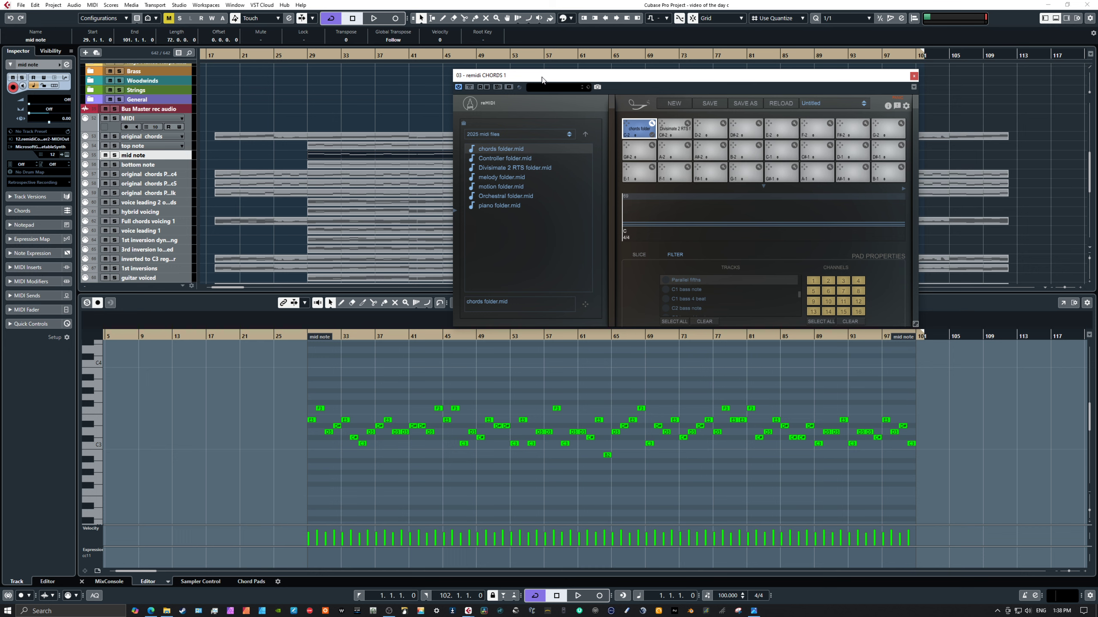
left_click_drag(542, 80, 673, 117)
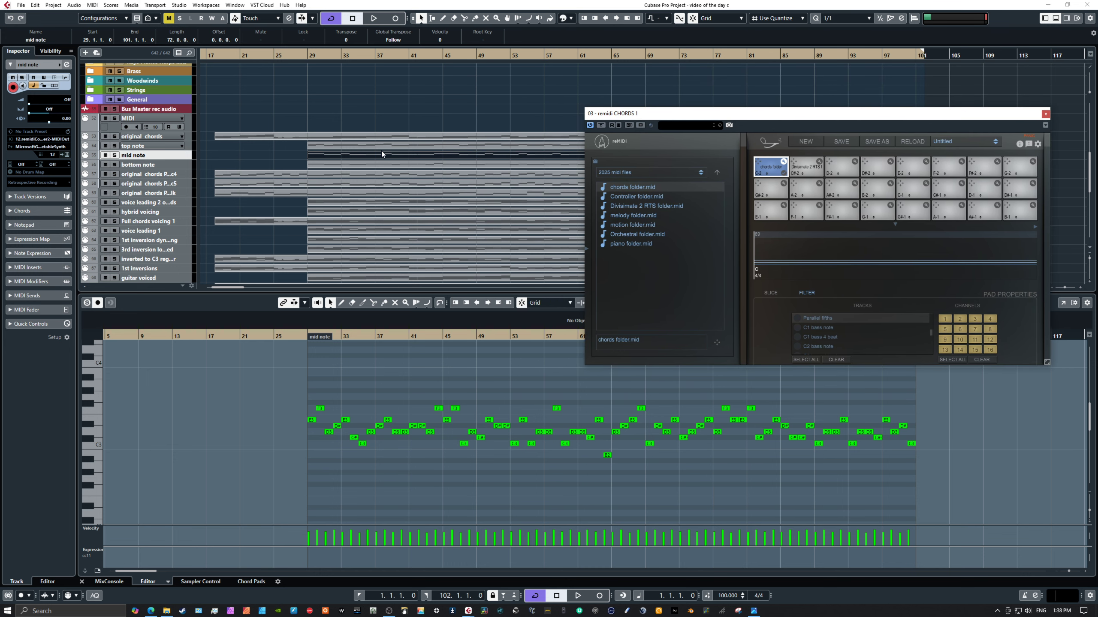
left_click_drag(355, 112, 462, 268)
scroll(457, 251, "down", 2)
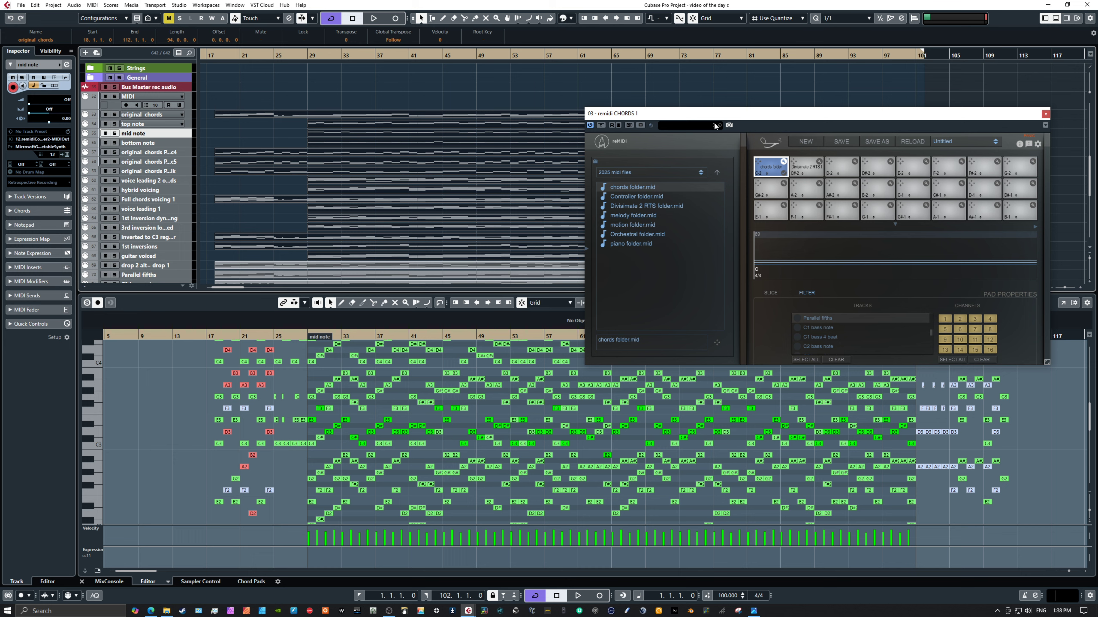
left_click_drag(715, 125, 665, 94)
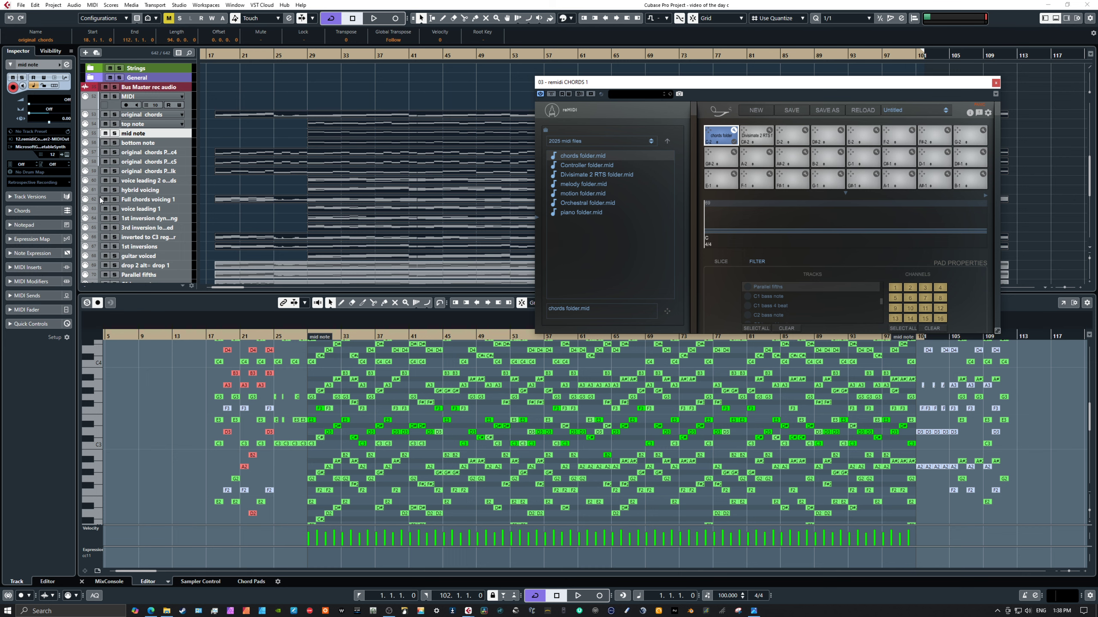
left_click(231, 89)
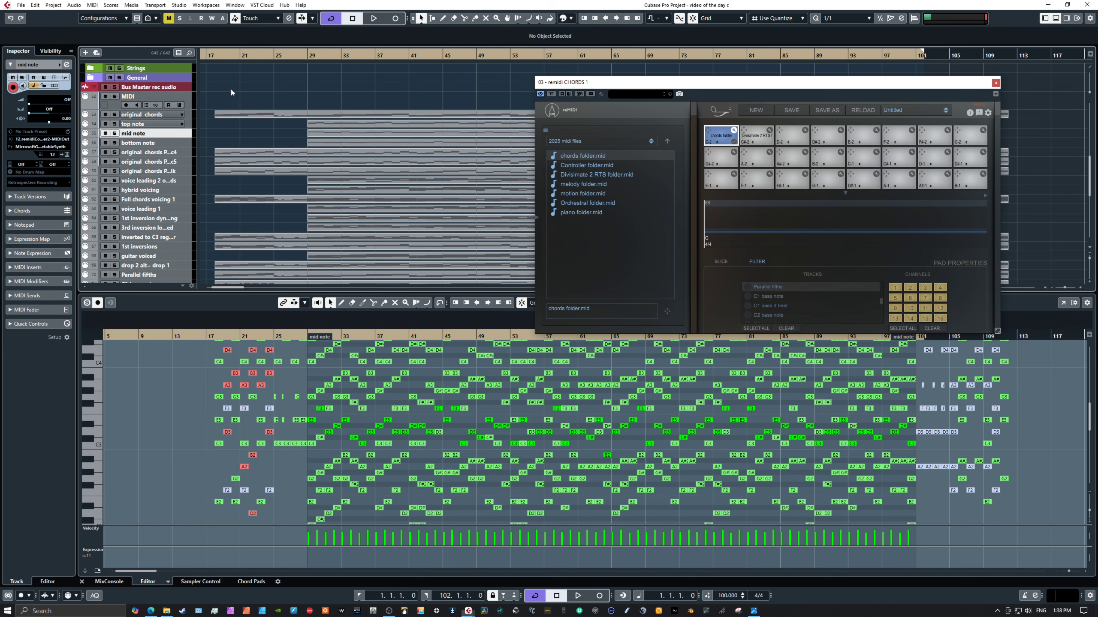
key("ctrl+w")
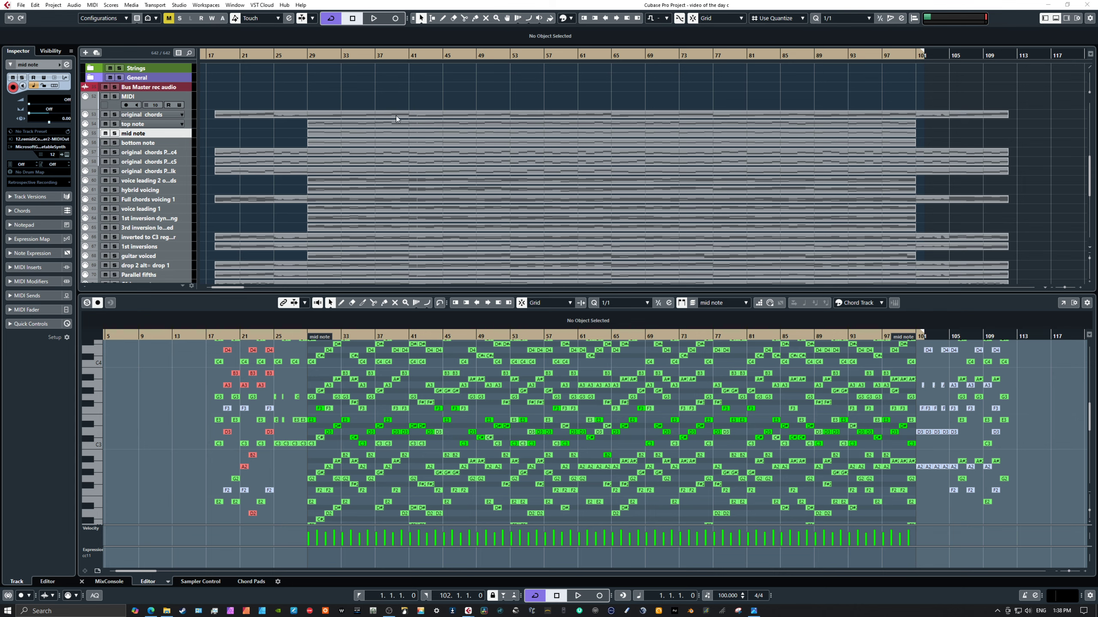
Step: Remove the tracks from MIDI down through Melody 5 (D) from the project
left_click(158, 98)
scroll(167, 142, "down", 6)
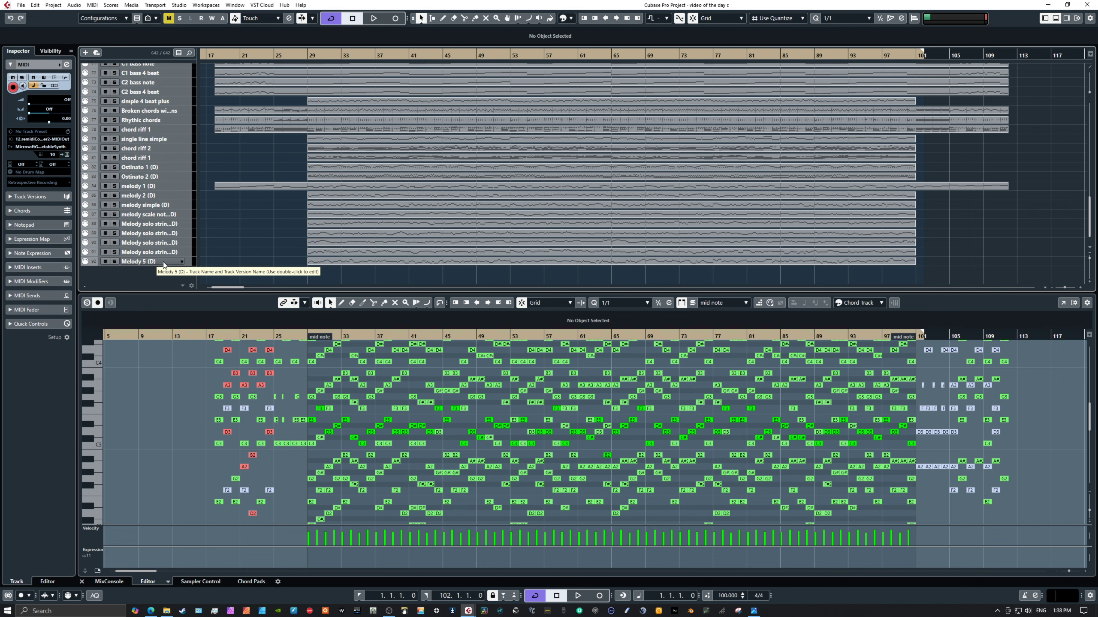
key("ctrl+minus")
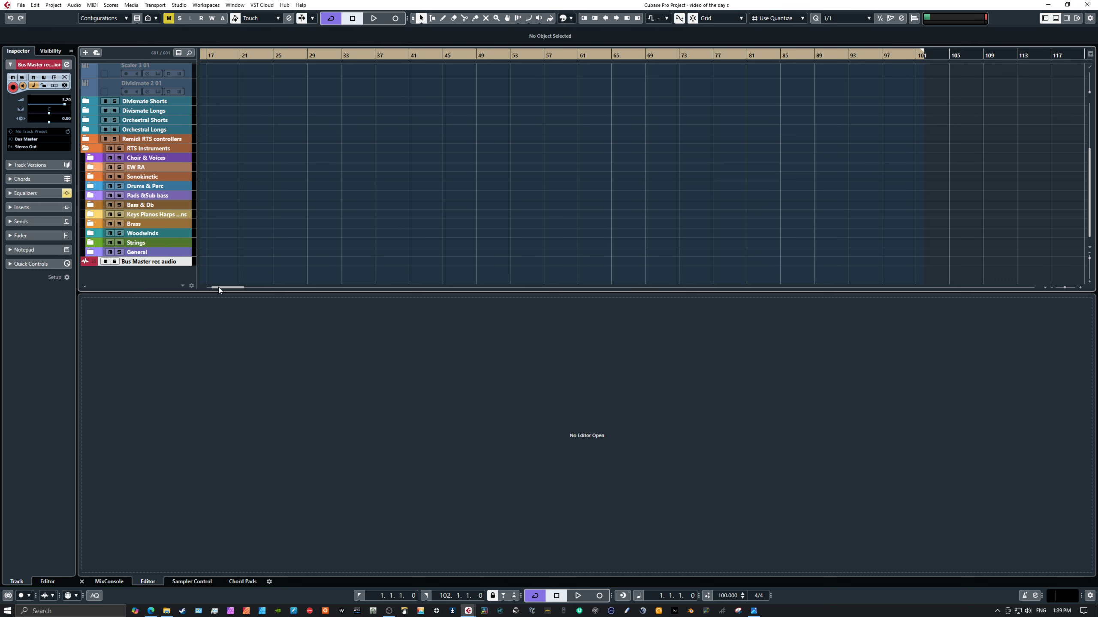
Step: Enlarge the track area and enable the Indie track in the Sonokinetic folder, with its Kontakt instrument window open
left_click_drag(267, 292, 293, 472)
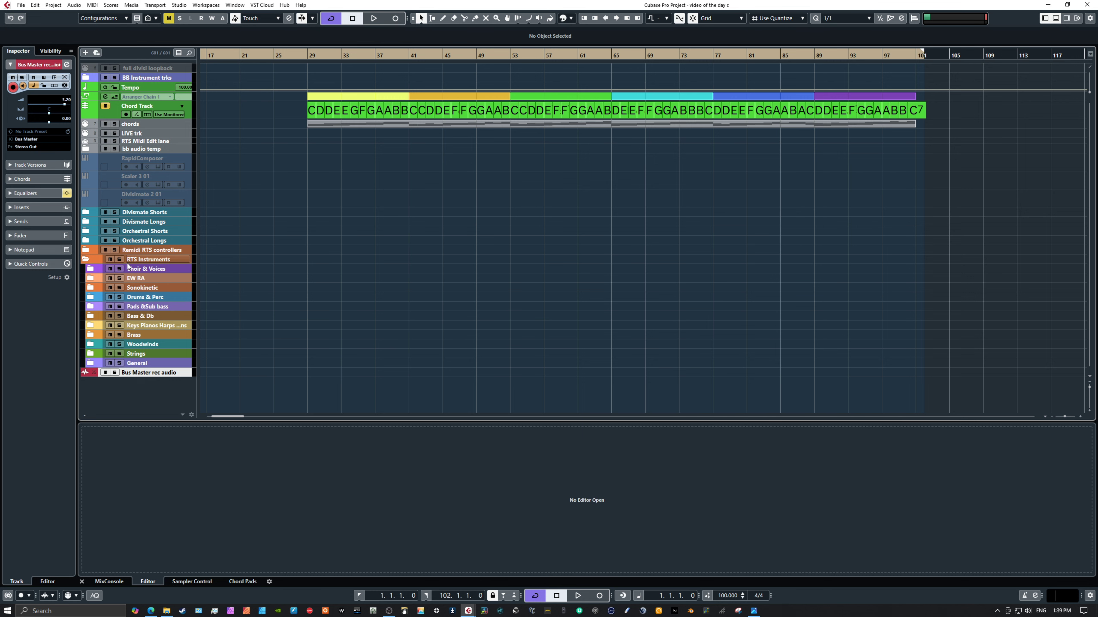
left_click(90, 288)
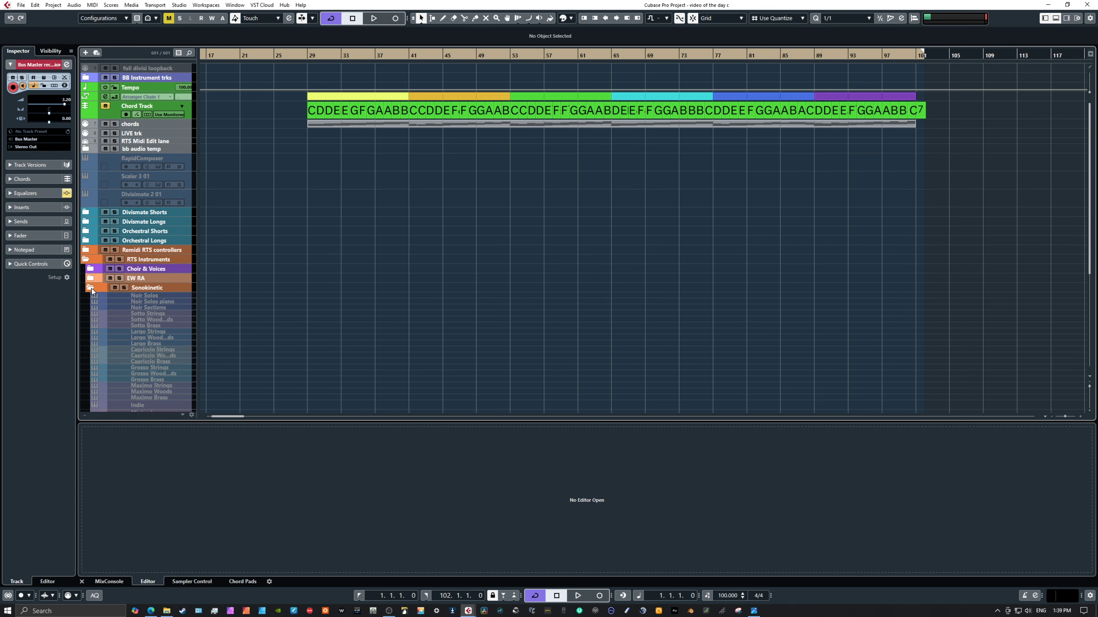
scroll(112, 317, "down", 5)
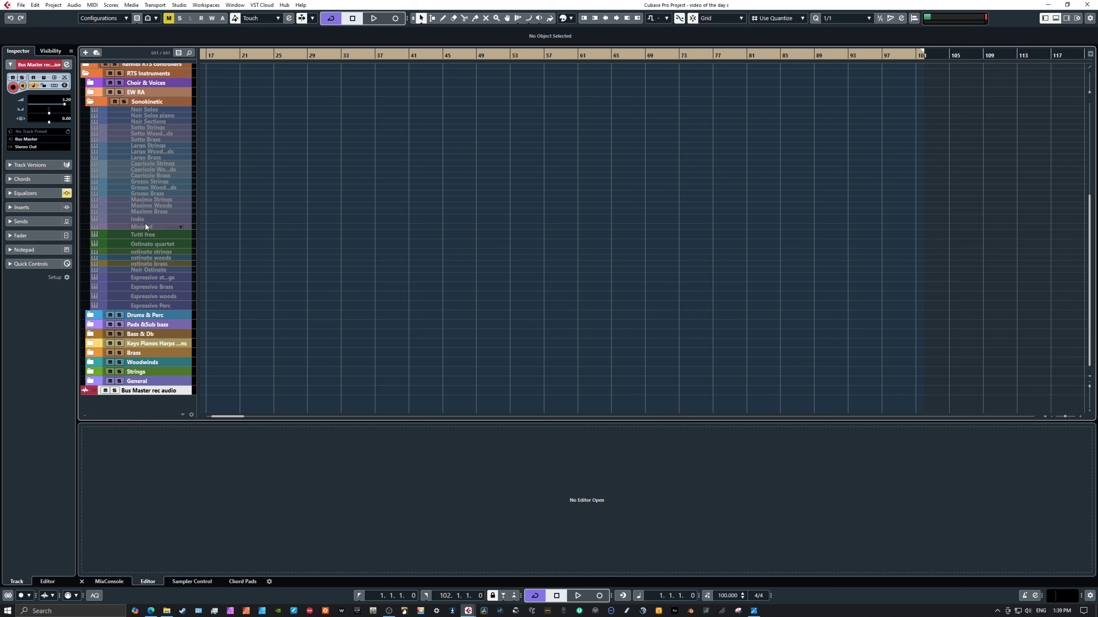
left_click(147, 219)
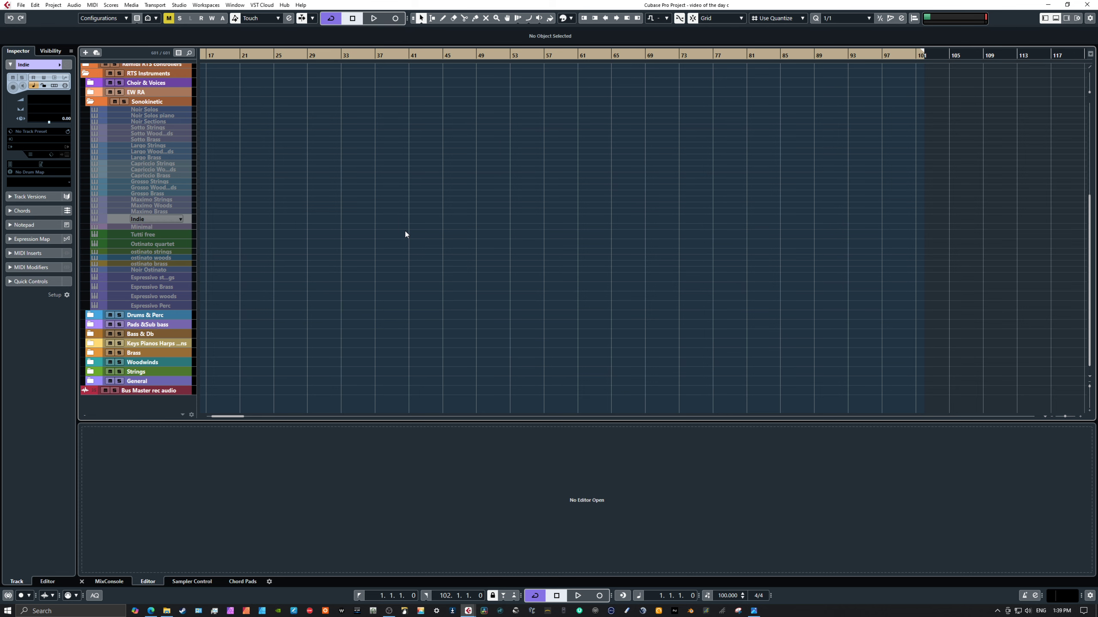
scroll(405, 230, "up", 5)
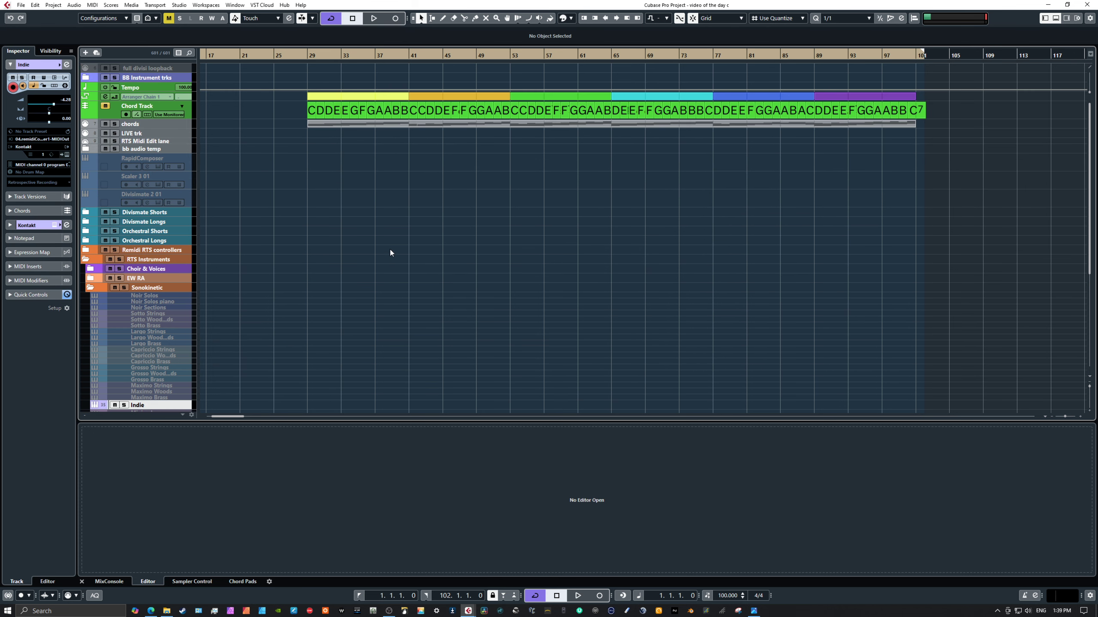
scroll(390, 253, "down", 5)
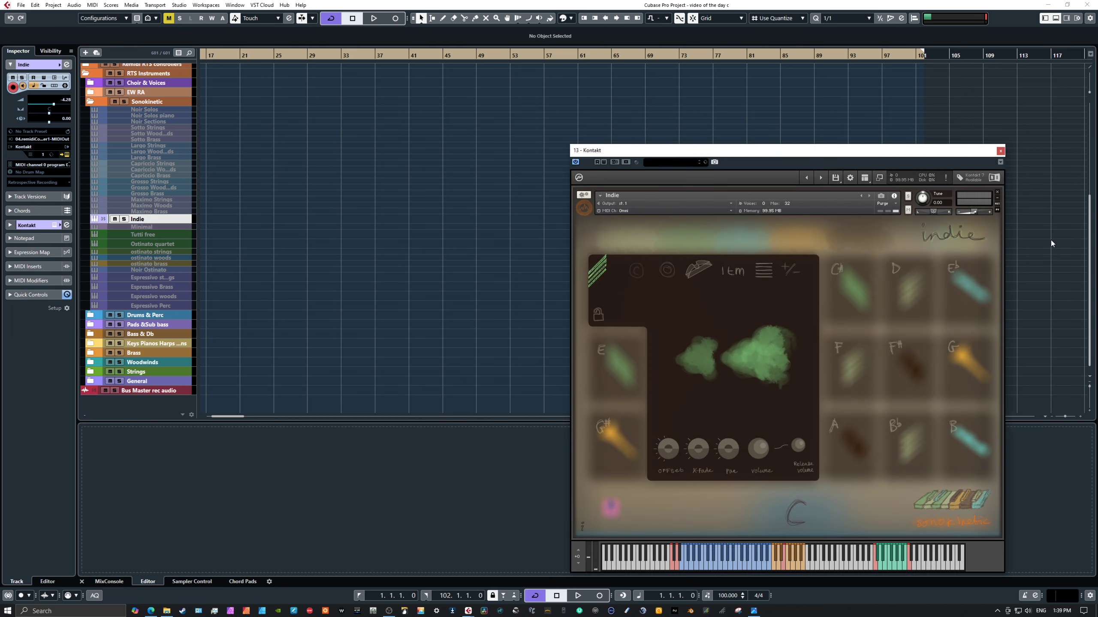
left_click_drag(851, 150, 639, 76)
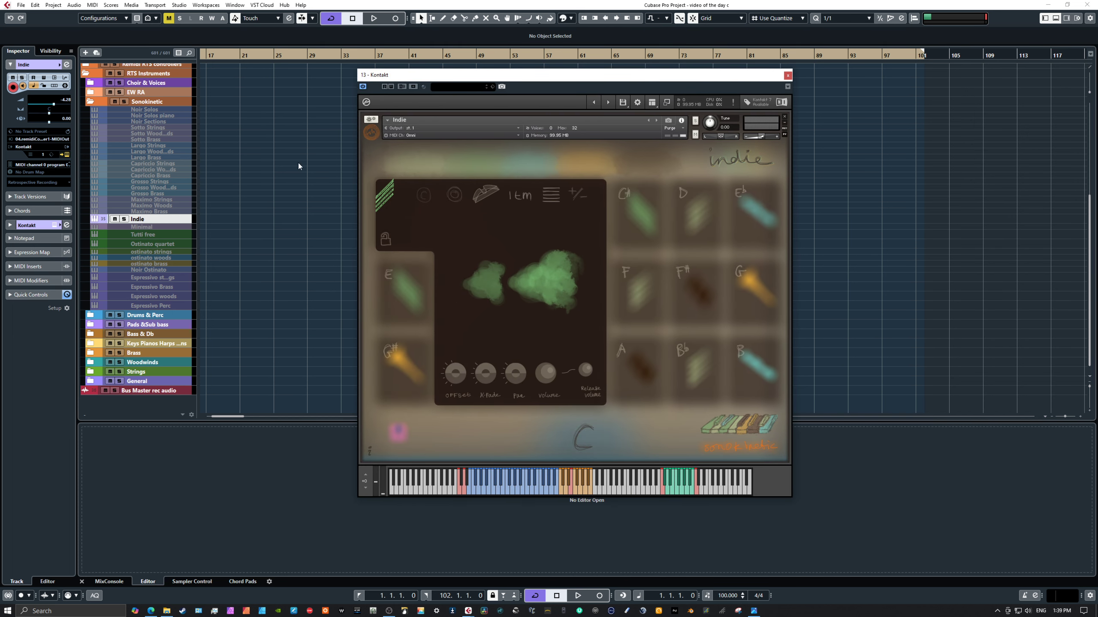
Step: Check the MIDI input source of the Indie track and bring up the remidi Controller 1 window
left_click(37, 139)
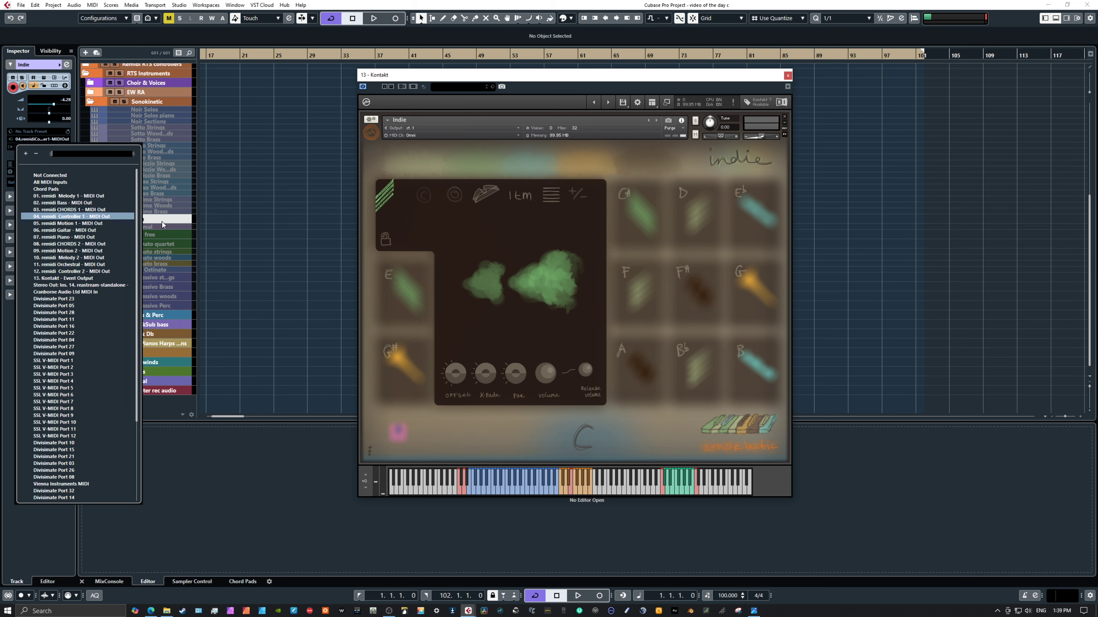
left_click(228, 221)
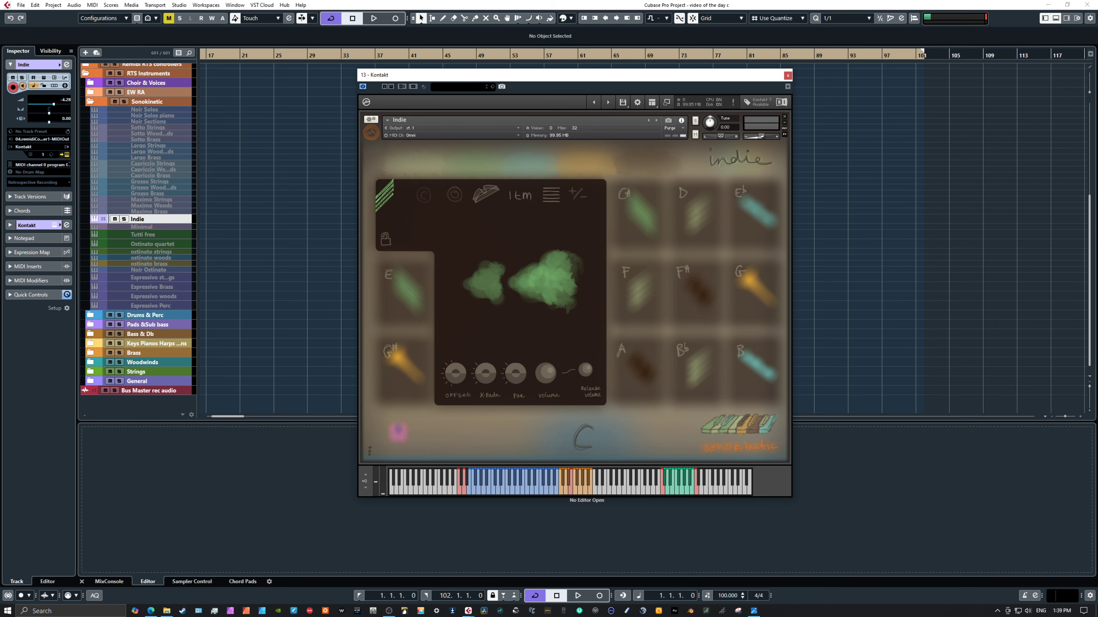
left_click_drag(665, 222, 712, 181)
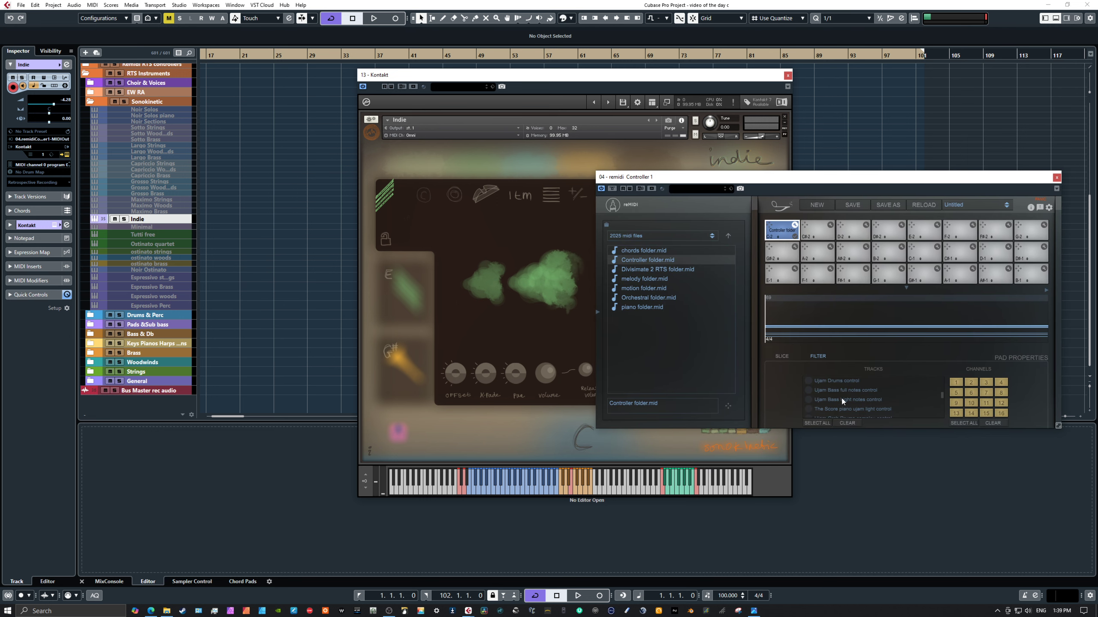
Step: Clear the track filter of remidi Controller 1, browse its control tracks, and enable only Sono Indie noir
scroll(842, 396, "up", 5)
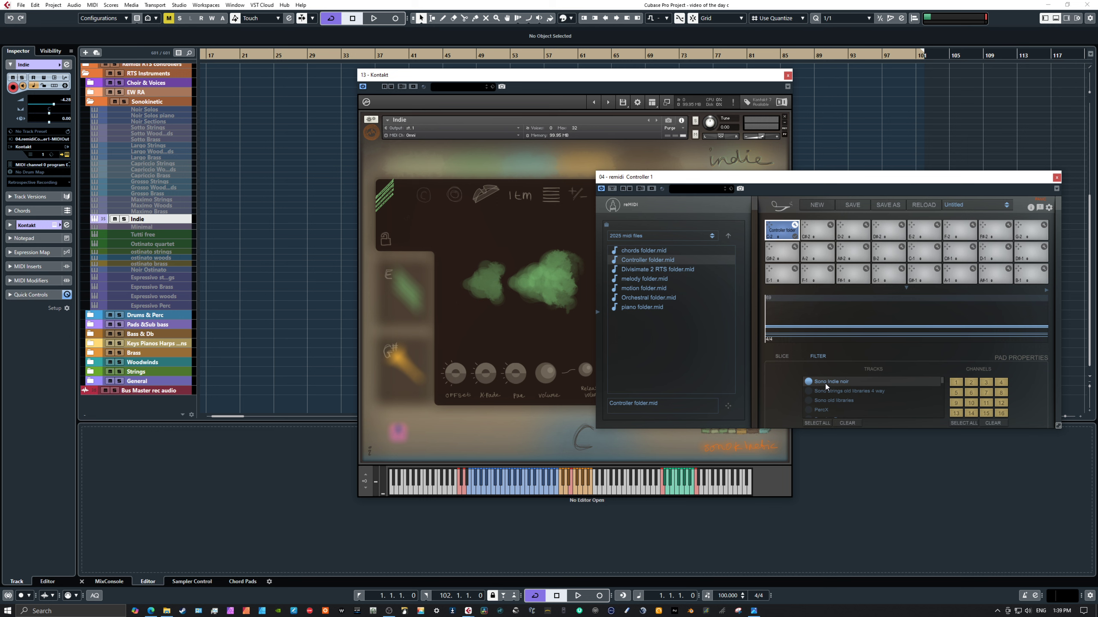
left_click(845, 423)
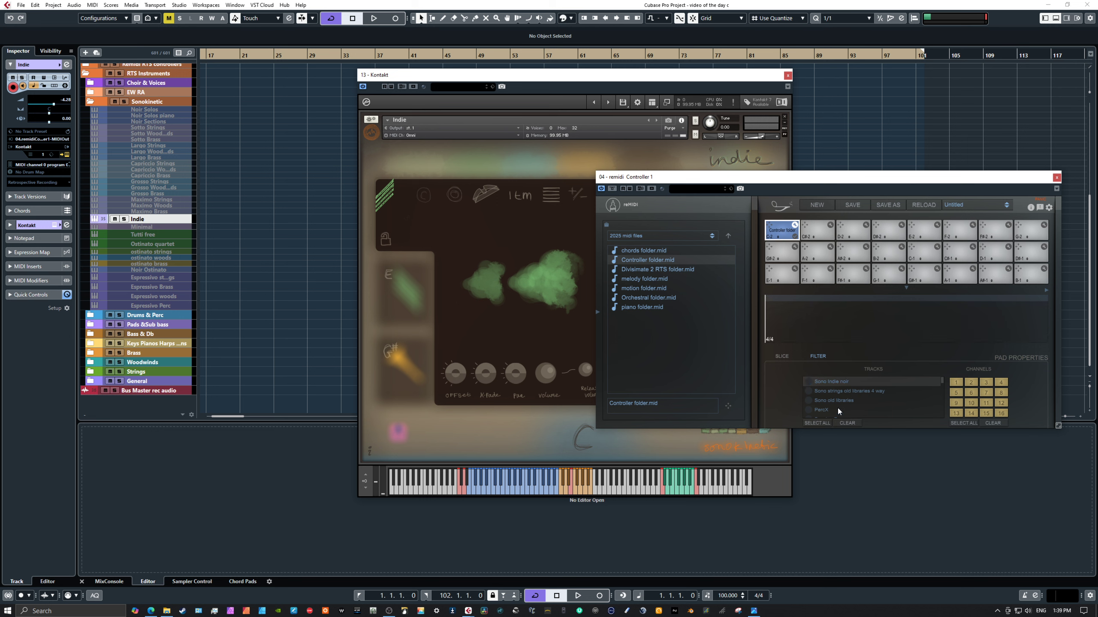
scroll(830, 389, "down", 5)
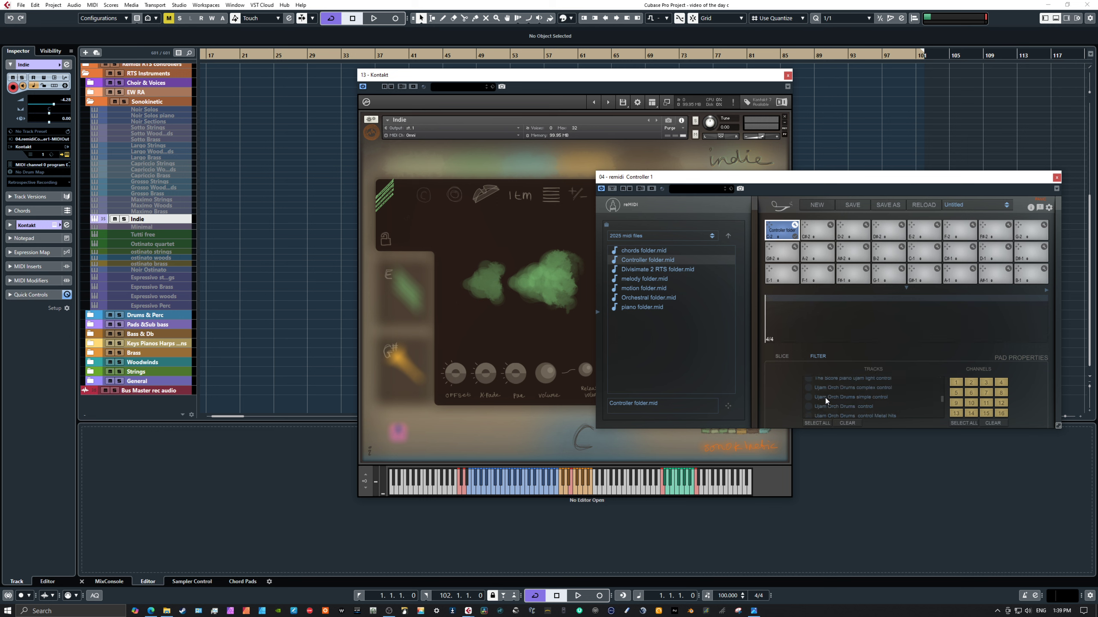
scroll(826, 408, "down", 3)
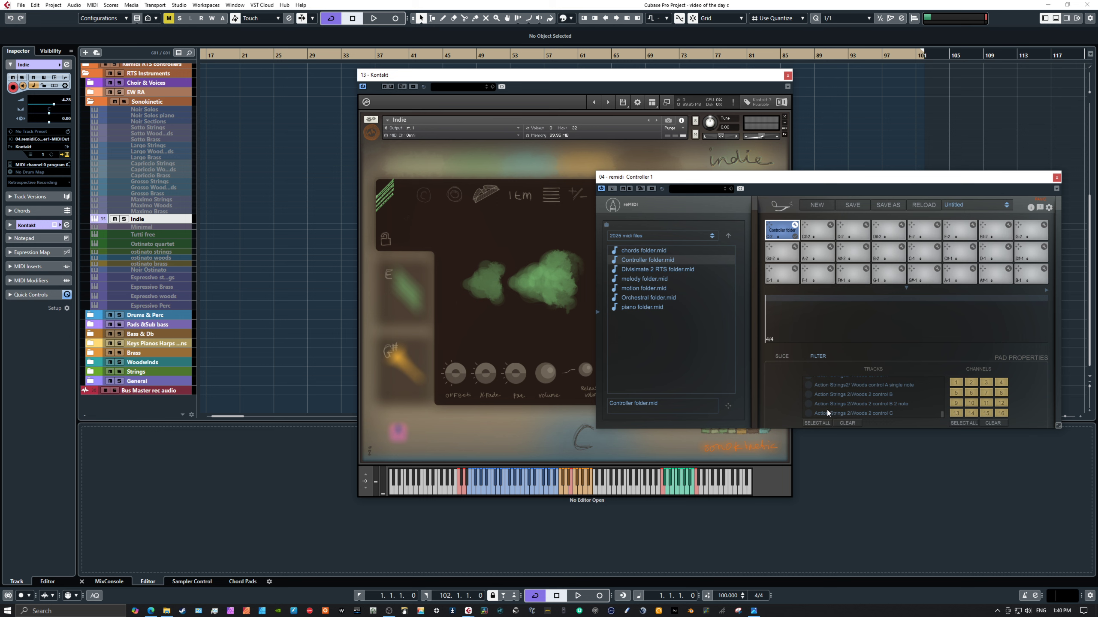
scroll(827, 410, "up", 8)
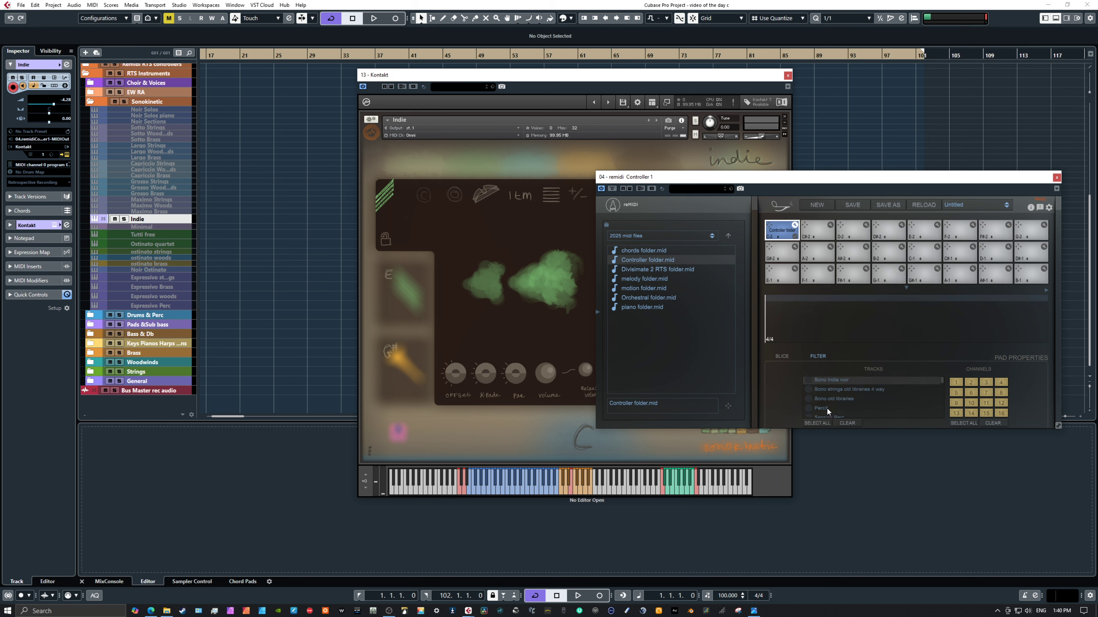
scroll(827, 408, "up", 1)
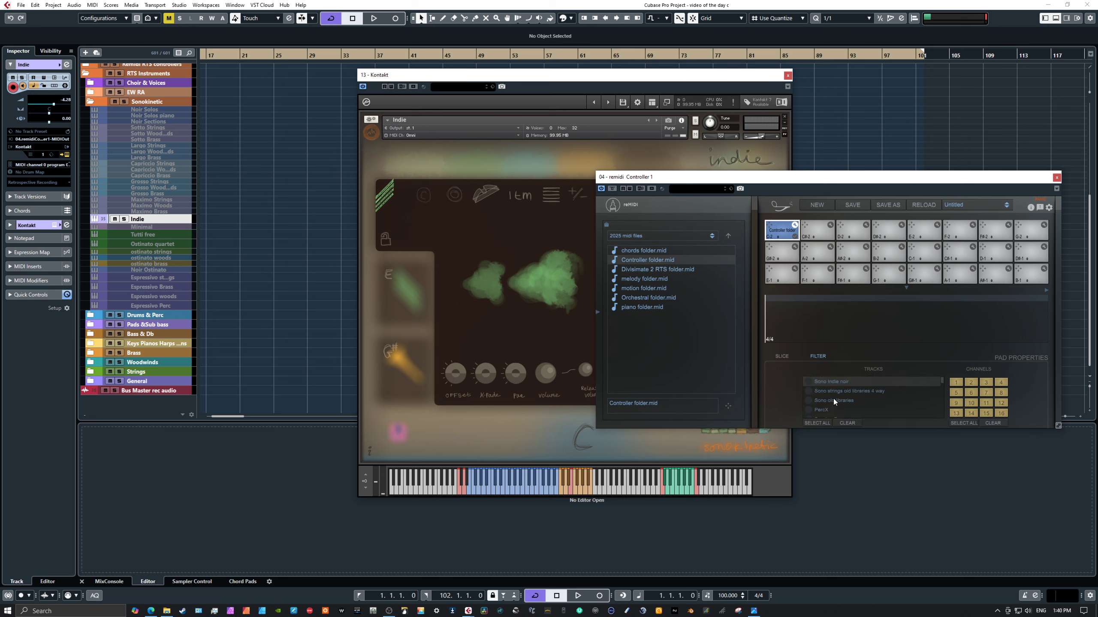
left_click(808, 381)
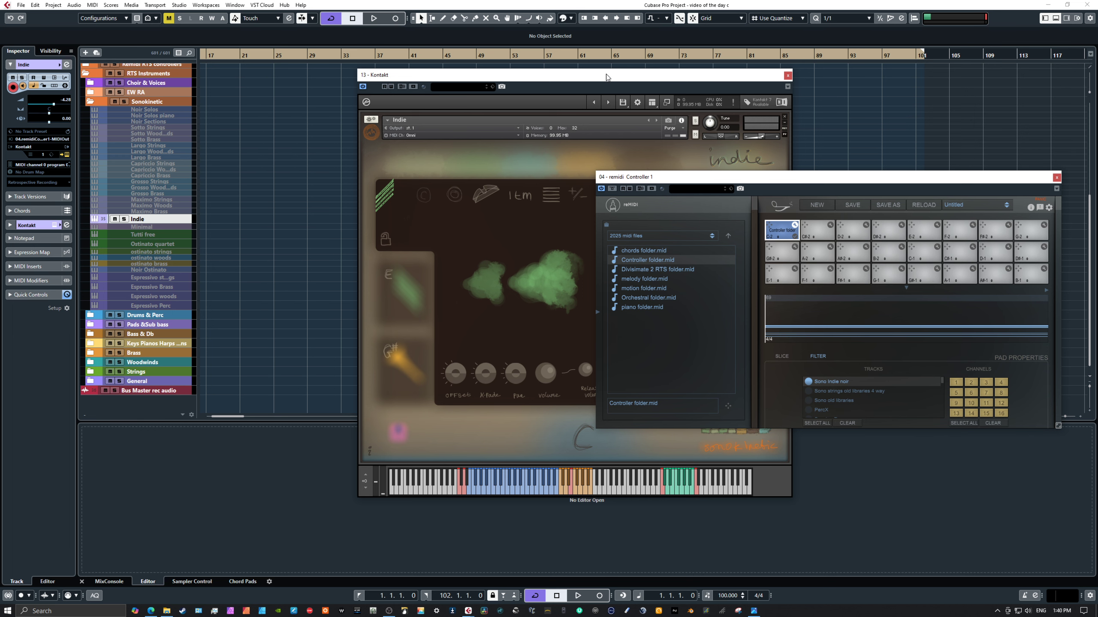
Step: Arrange the Kontakt and remidi Controller 1 windows so both are usable, and view the phrases on Indie's C and C# pads
left_click_drag(606, 77, 456, 74)
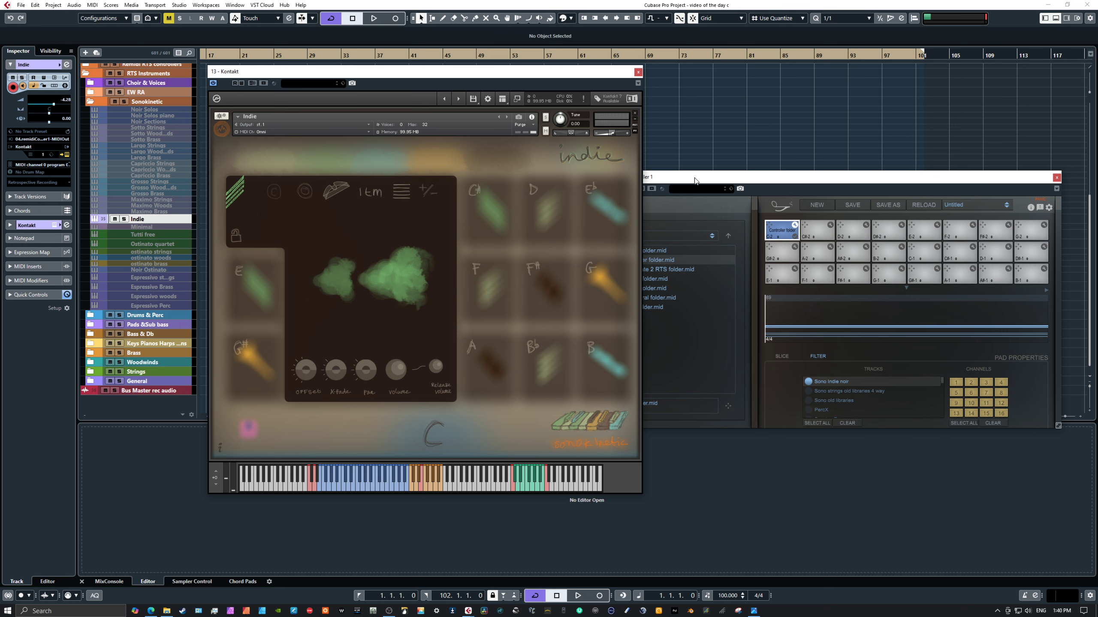
left_click_drag(695, 181, 729, 180)
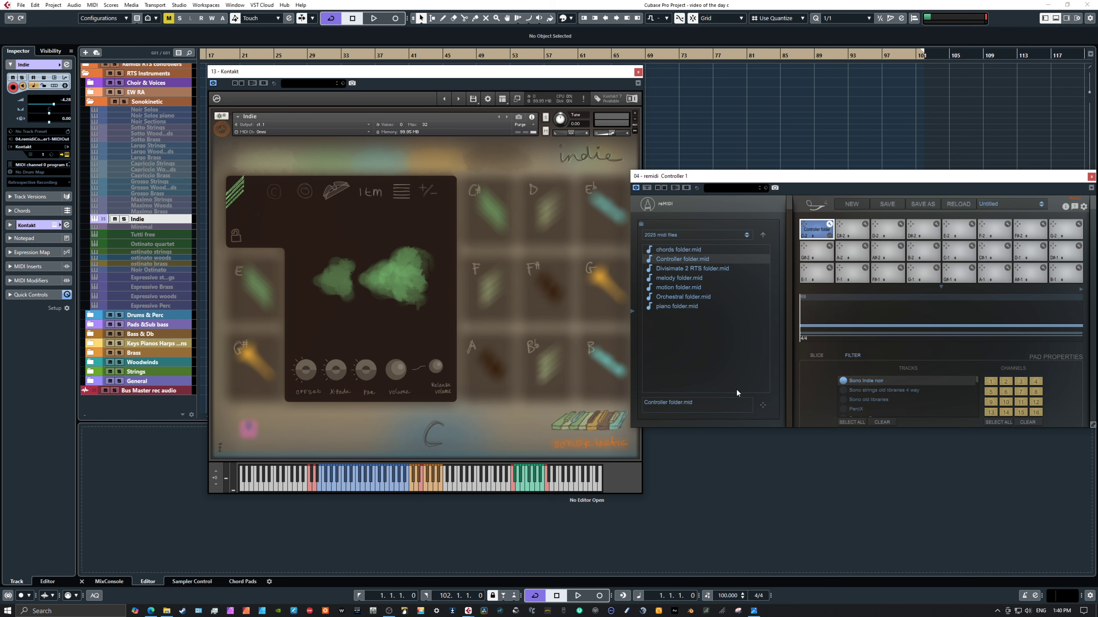
mouse_move(385, 78)
left_mouse_down()
mouse_move(418, 73)
mouse_move(391, 73)
left_mouse_up()
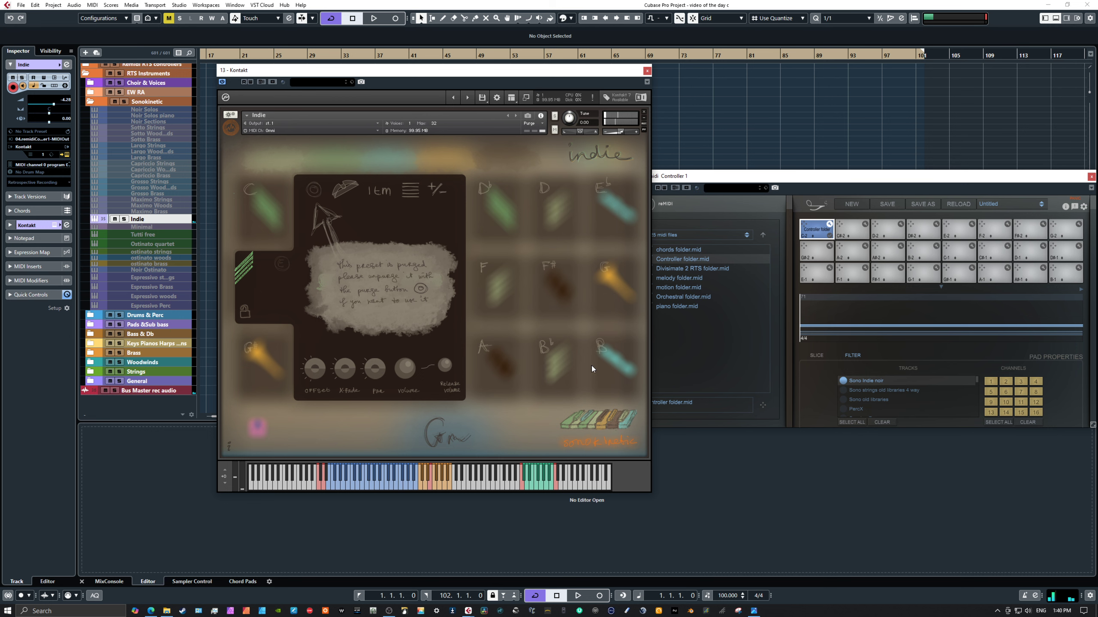
left_click_drag(726, 178, 685, 243)
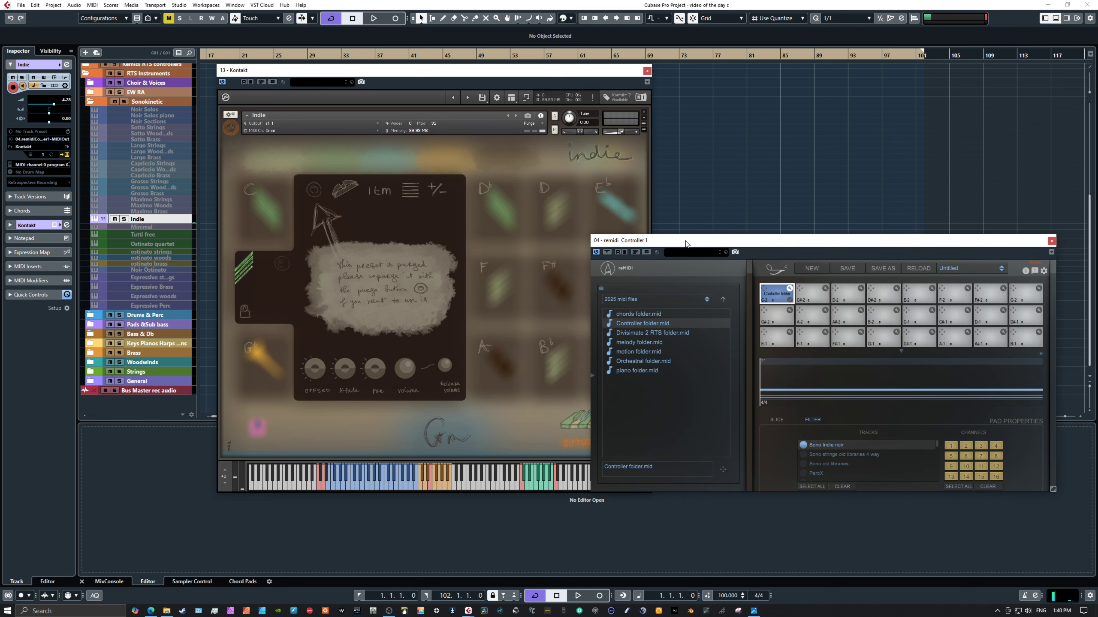
left_click(269, 213)
left_click(492, 208)
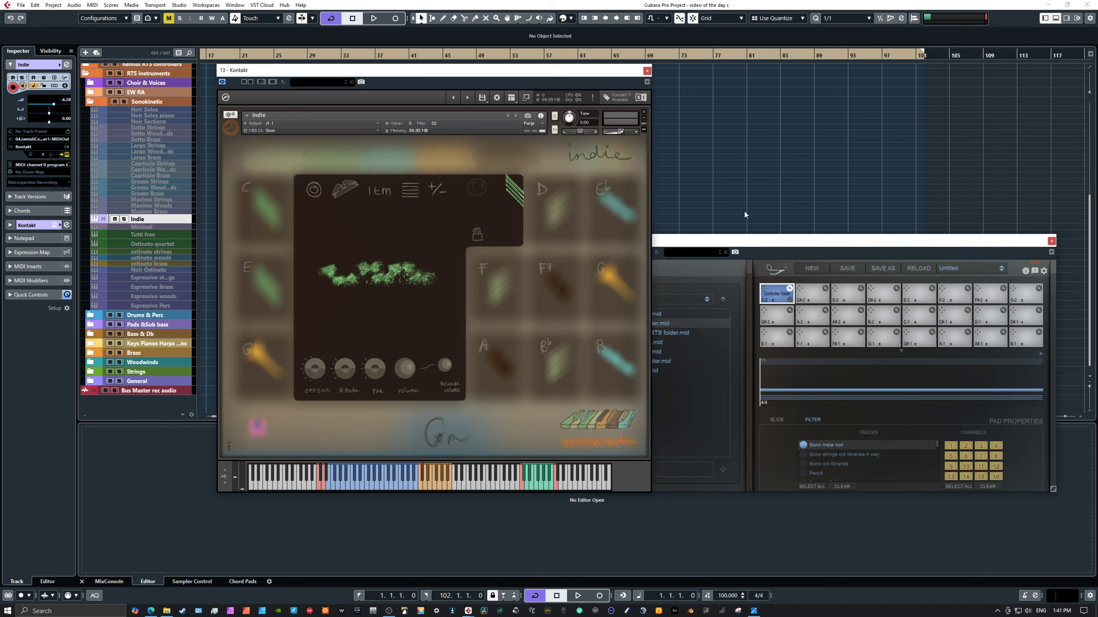
Step: Audition a strings ensemble "decisions" phrase in the Indie phrase browser for the C# pad, and return to the C pad
left_click_drag(718, 241, 716, 174)
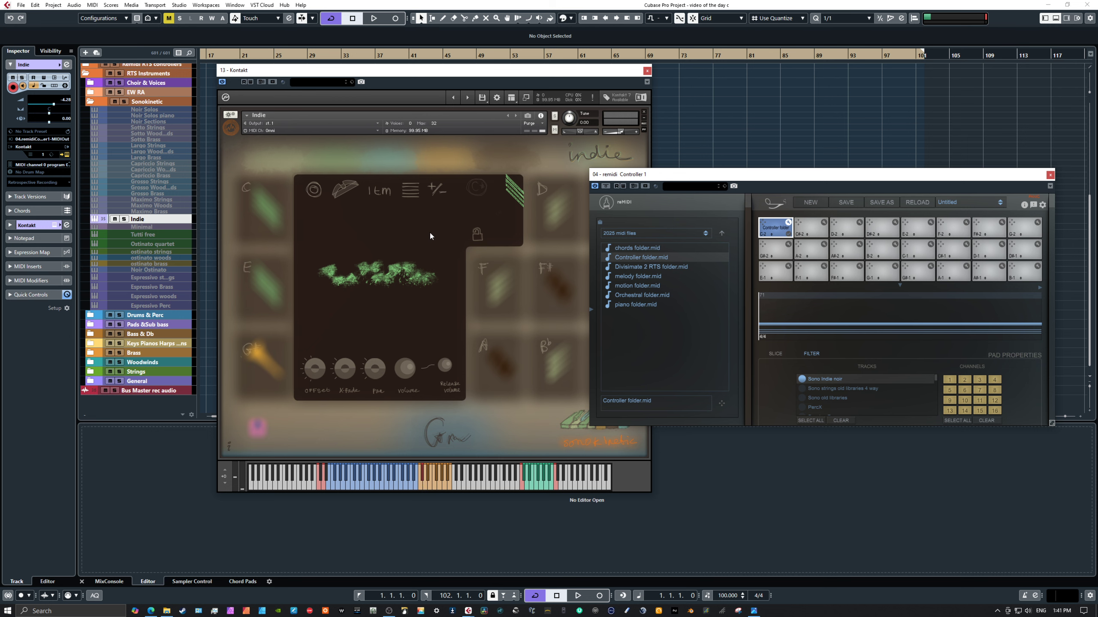
left_click_drag(647, 176, 722, 200)
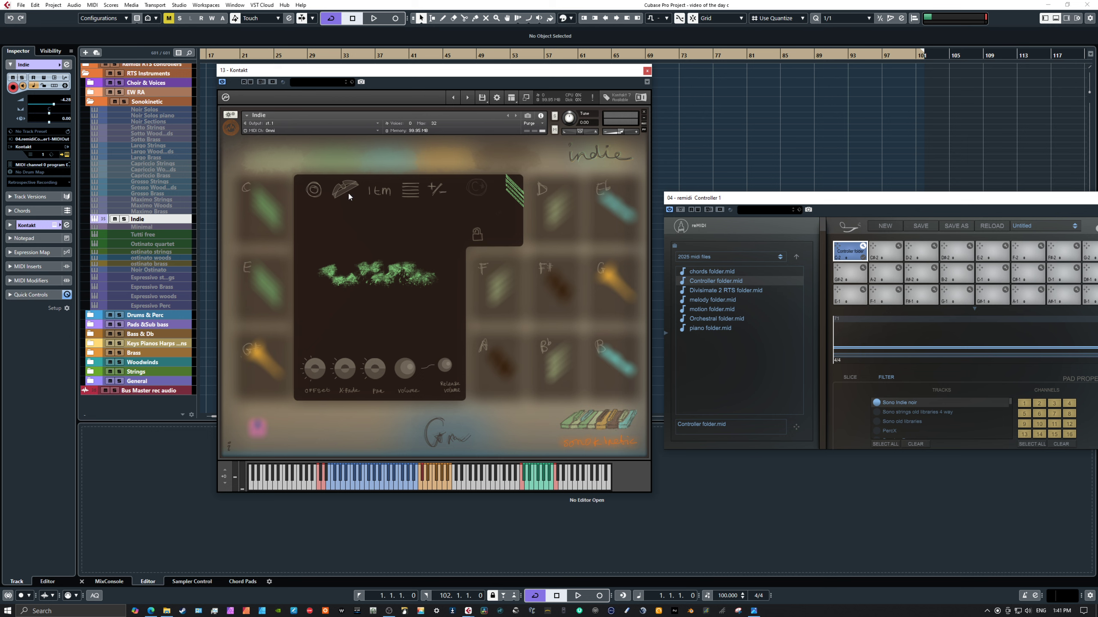
left_click(272, 211)
left_click(505, 204)
left_click(384, 280)
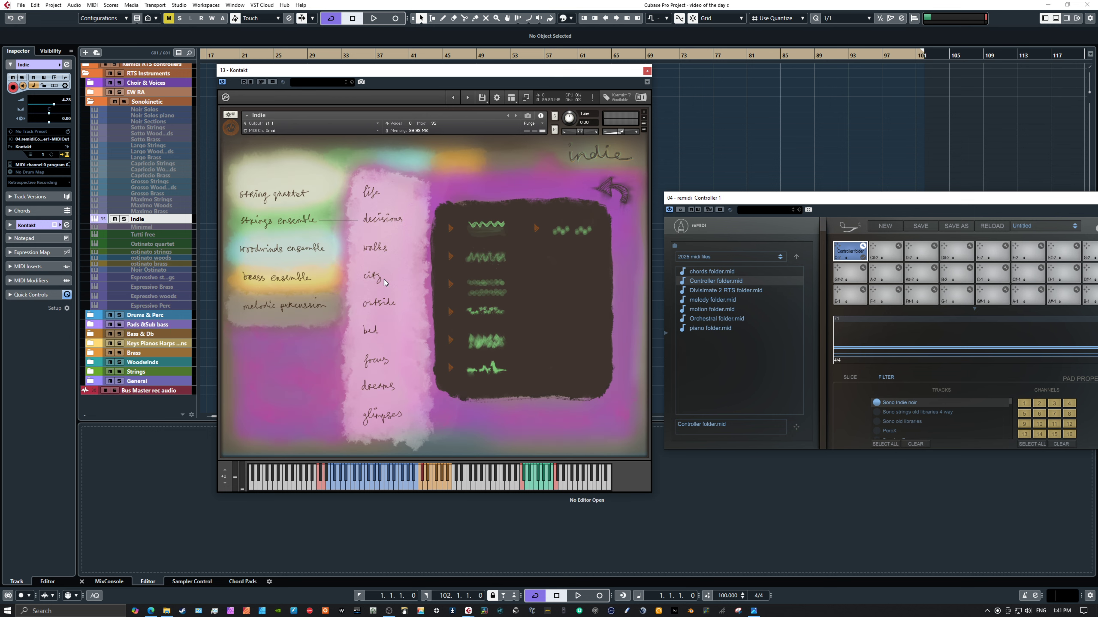
left_click(450, 311)
left_click(619, 190)
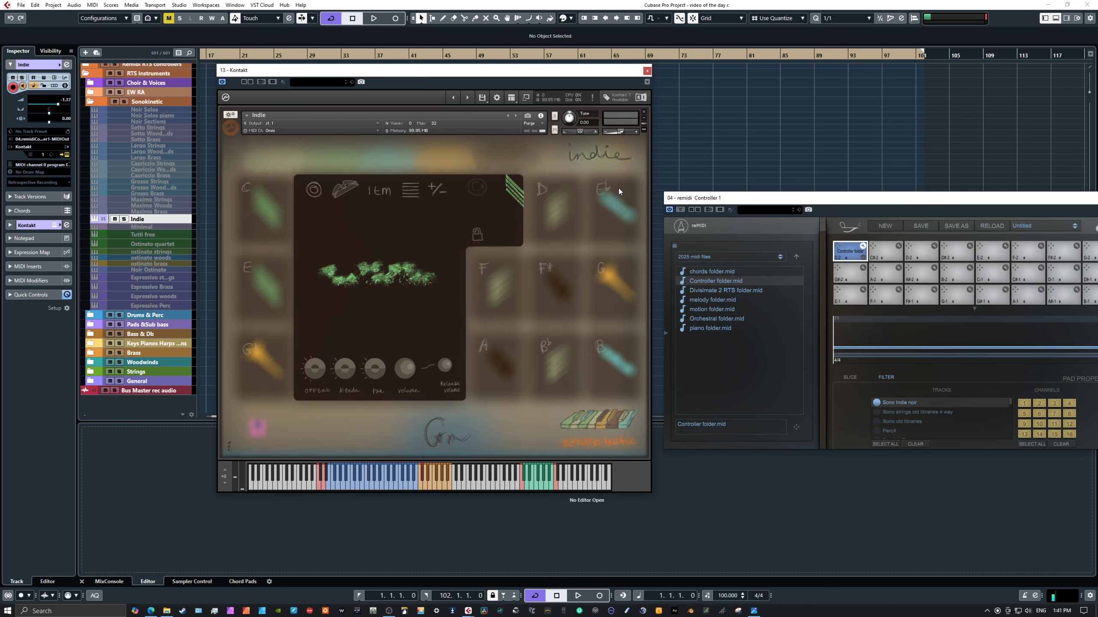
left_click(271, 212)
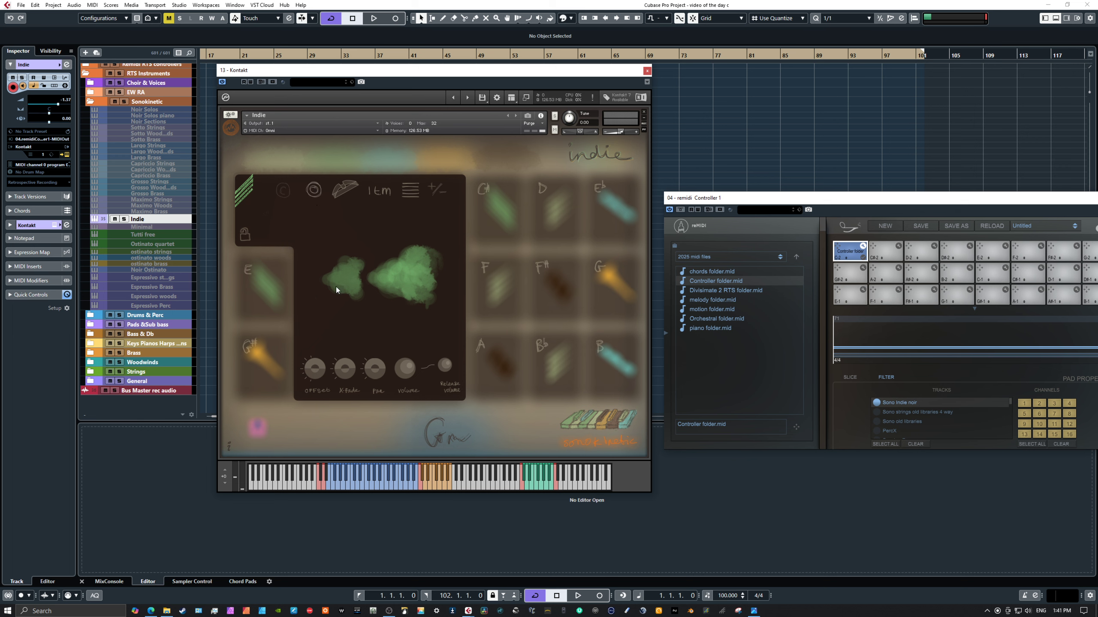
Step: Audition the strings ensemble "walks" phrases in the Indie phrase browser for the C pad, and keep the second phrase
left_click(405, 285)
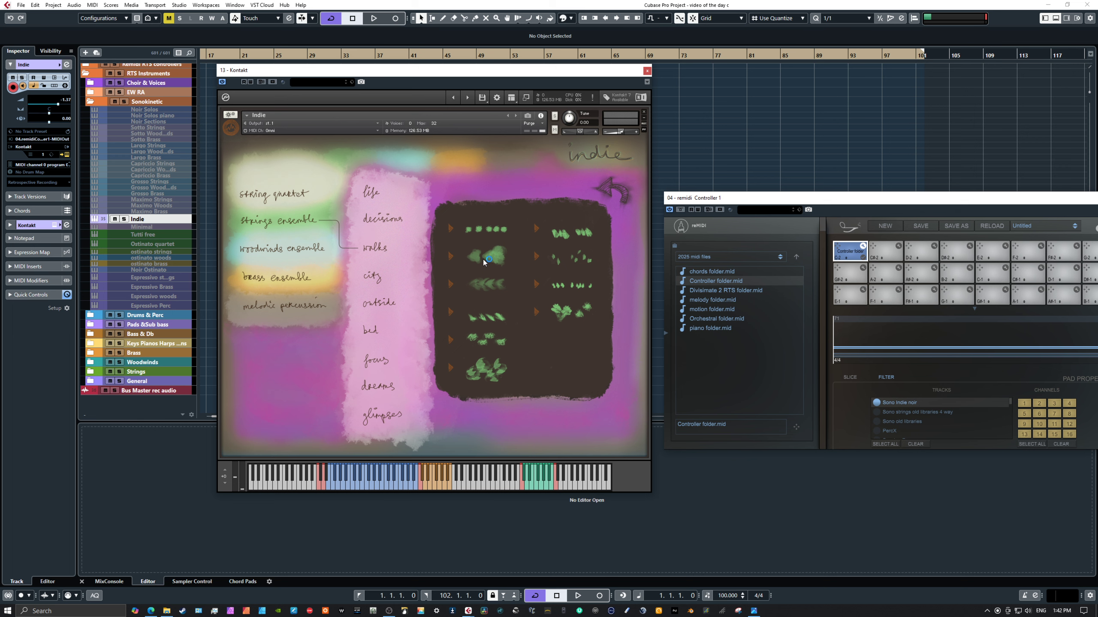
left_click(451, 257)
left_click(451, 285)
left_click(450, 229)
left_click(488, 255)
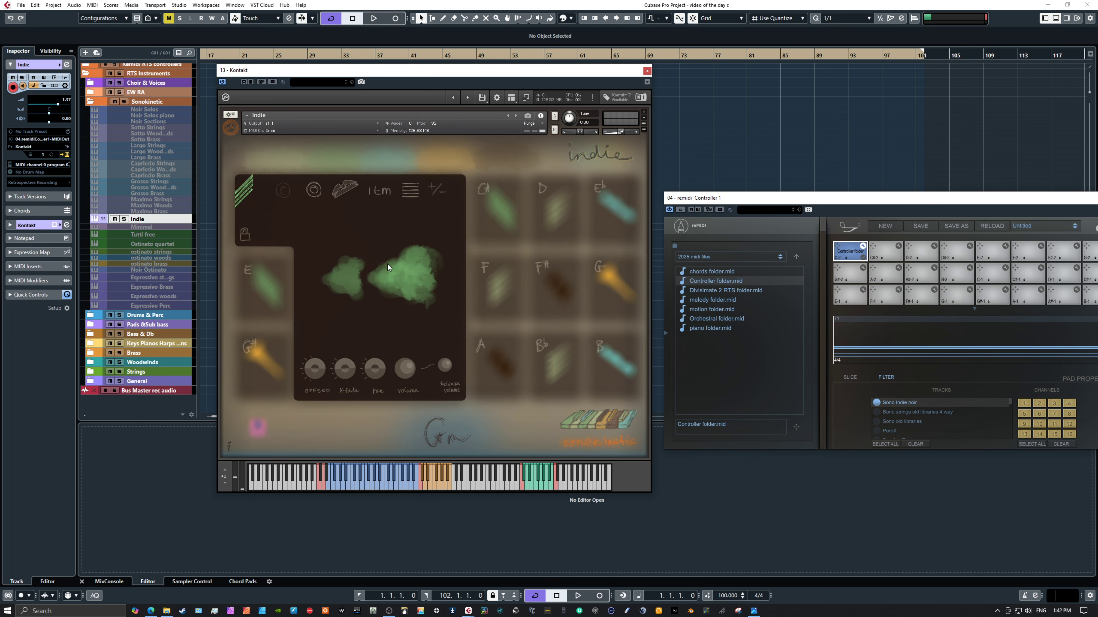
Step: View the phrases on Indie's C and C# pads again
left_click(483, 206)
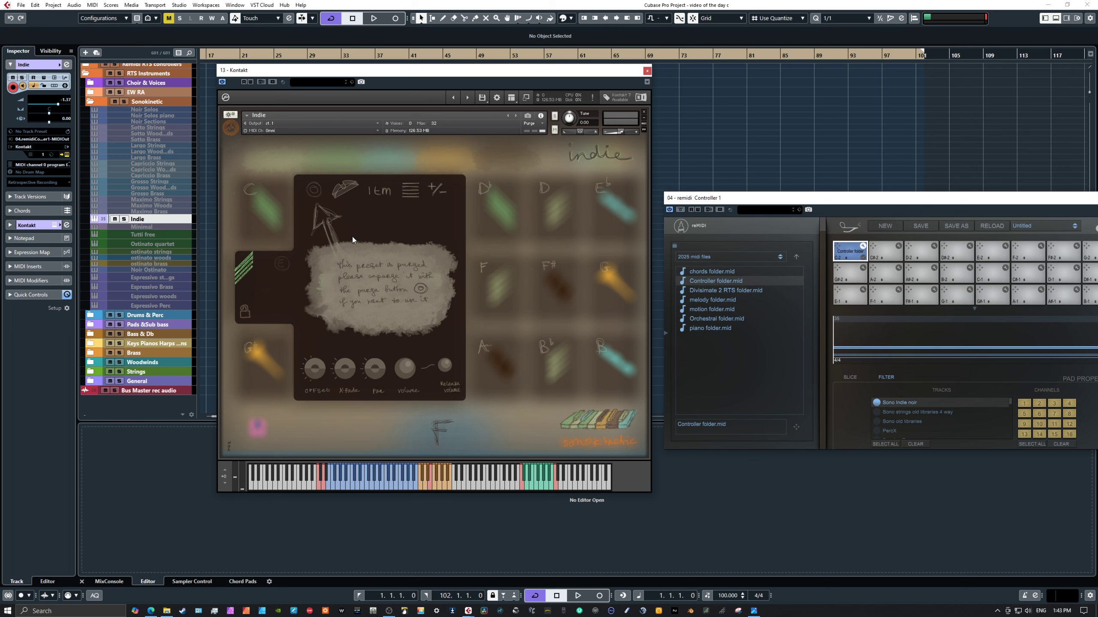
left_click(273, 215)
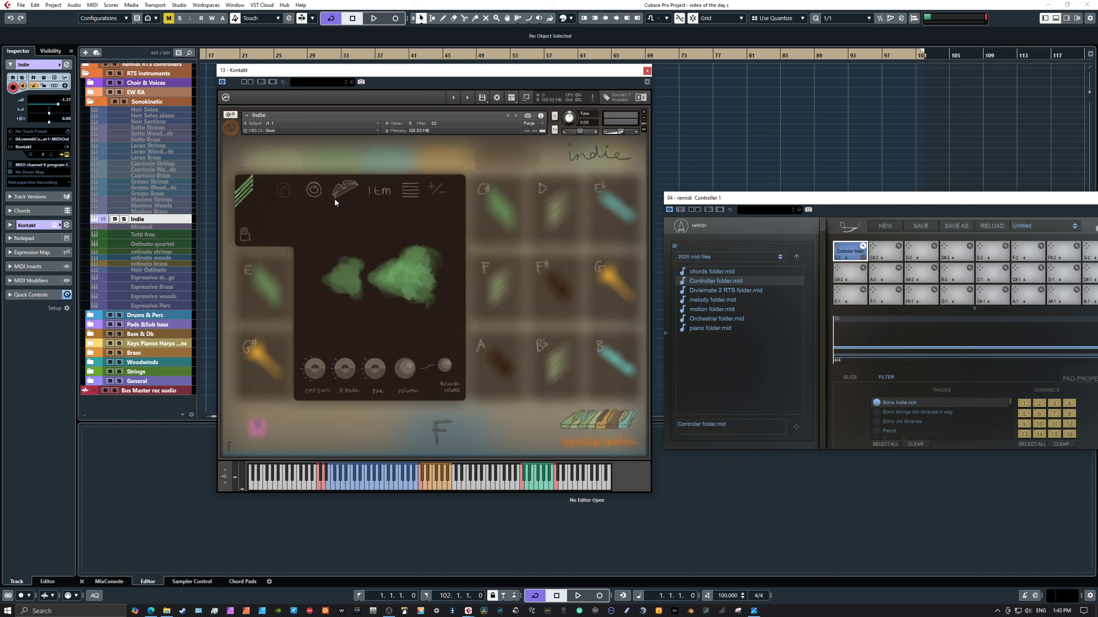
left_click(495, 221)
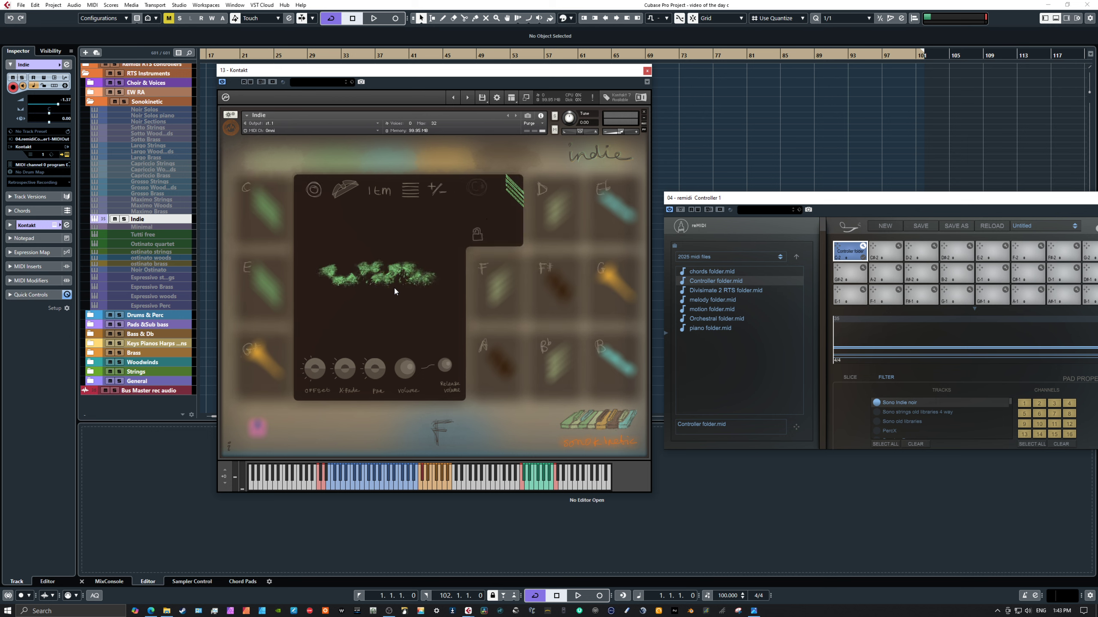
Step: Collapse the Sonokinetic folder, expand the Bass & Db folder, and open the toc bass track's instrument
left_click(91, 102)
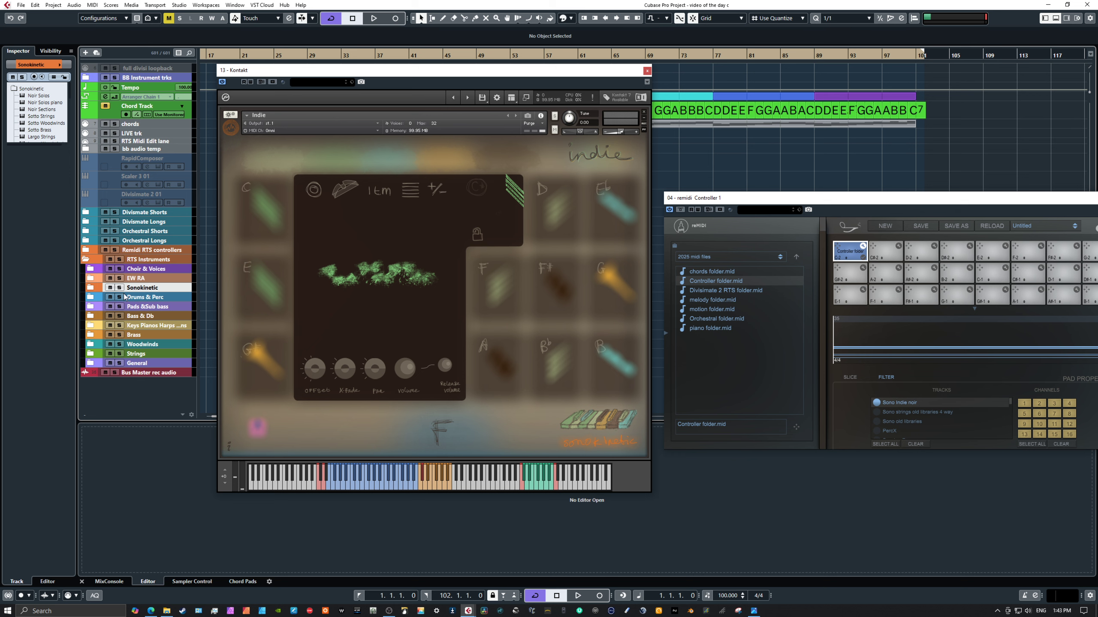
left_click(93, 317)
scroll(158, 333, "down", 3)
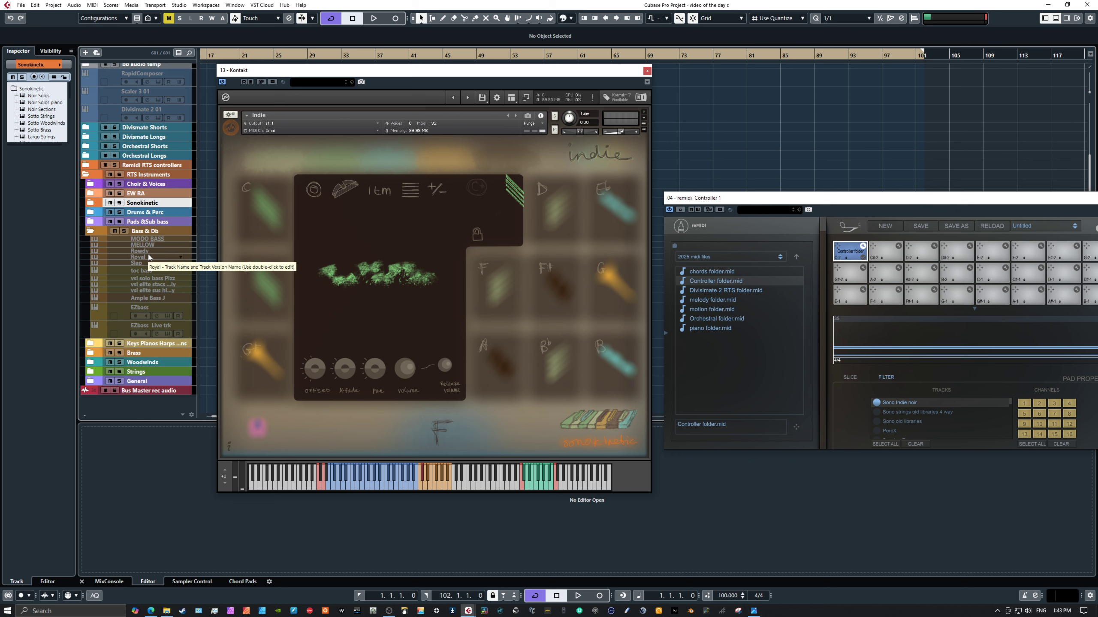
left_click(148, 270)
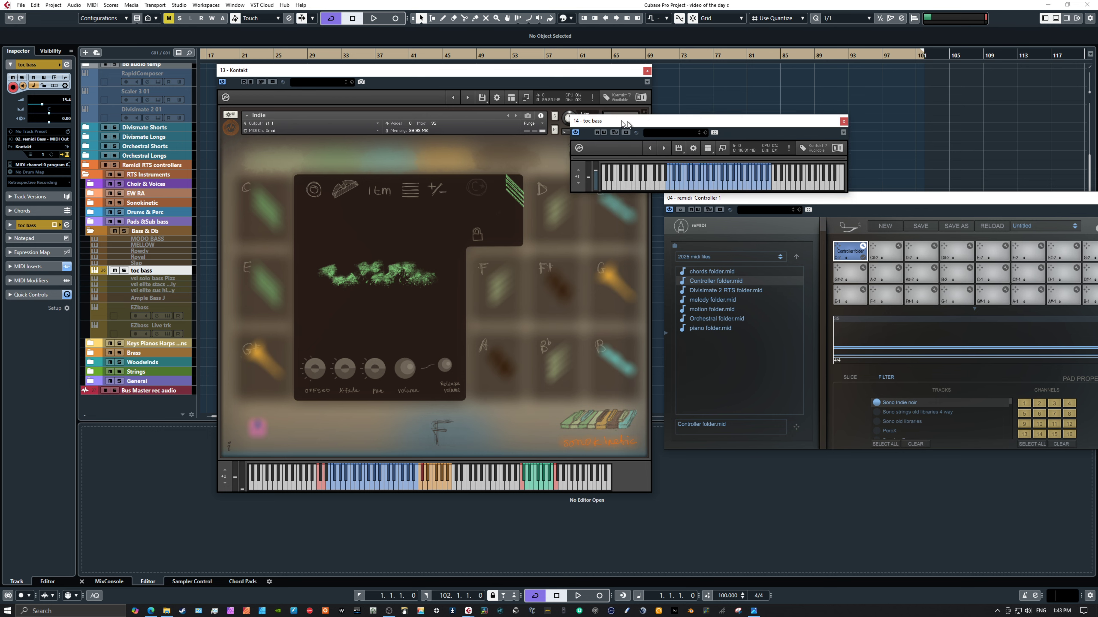
Step: Show The Orchestra Complete 3 in the toc bass window without the Kontakt library browser, and move the window off the Indie interface
left_click(683, 144)
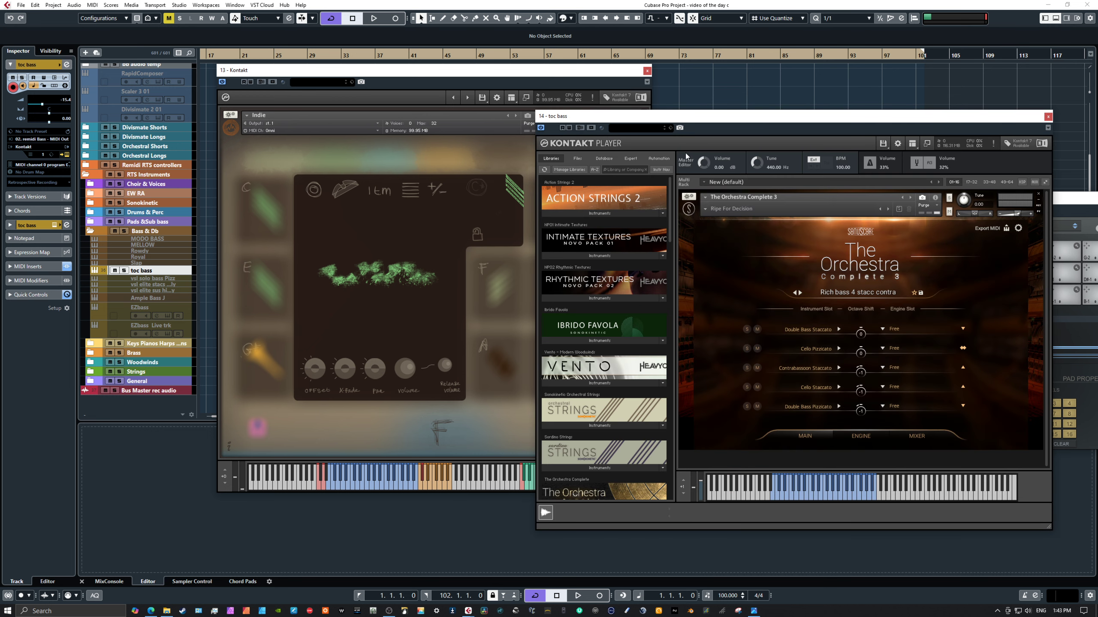
left_click(927, 144)
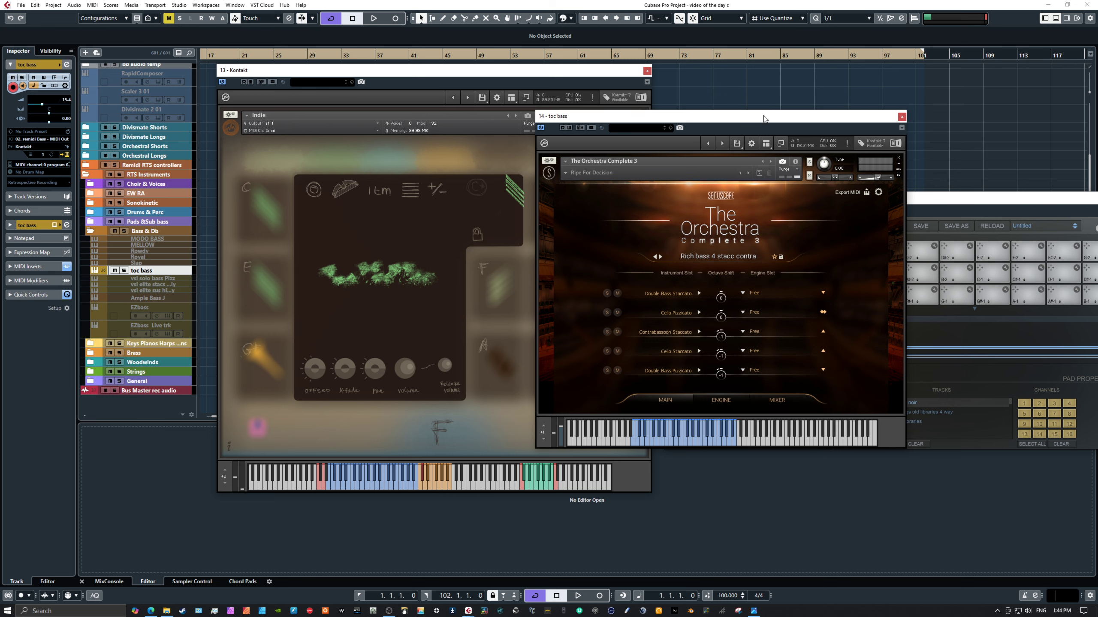
left_click_drag(756, 115, 890, 103)
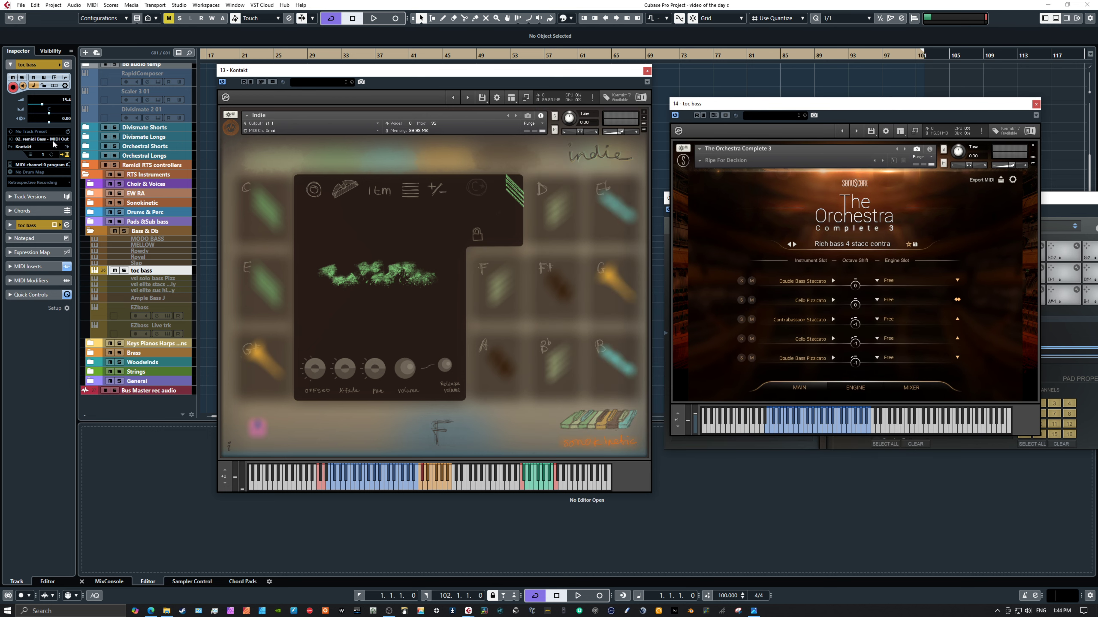
Step: Check the MIDI input source of the toc bass track and bring up the remidi Bass window
left_click(47, 140)
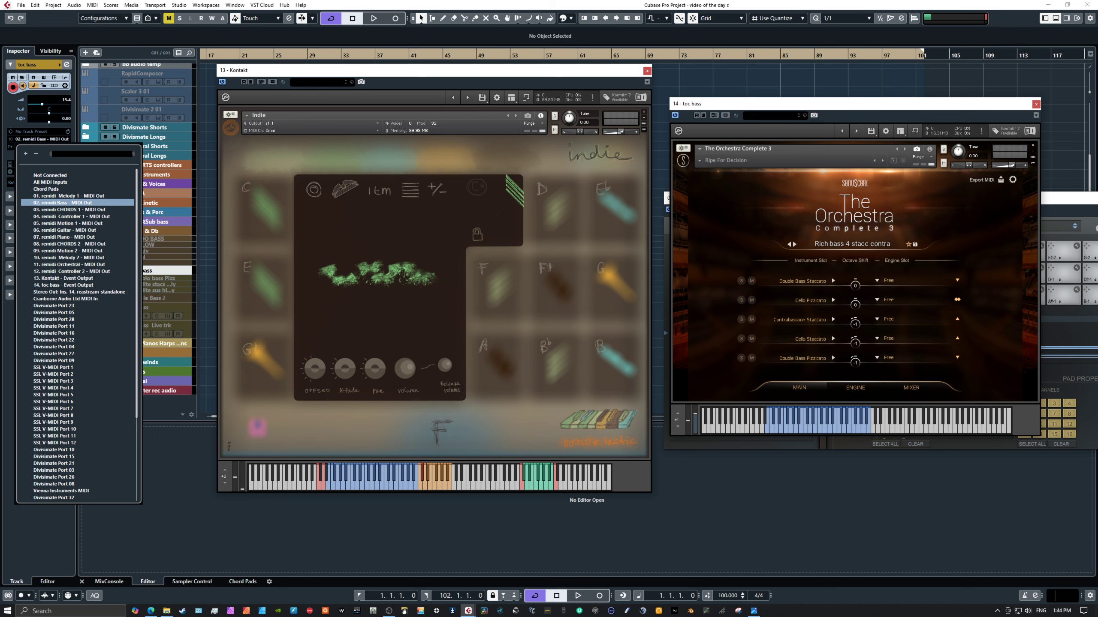
left_click(845, 309)
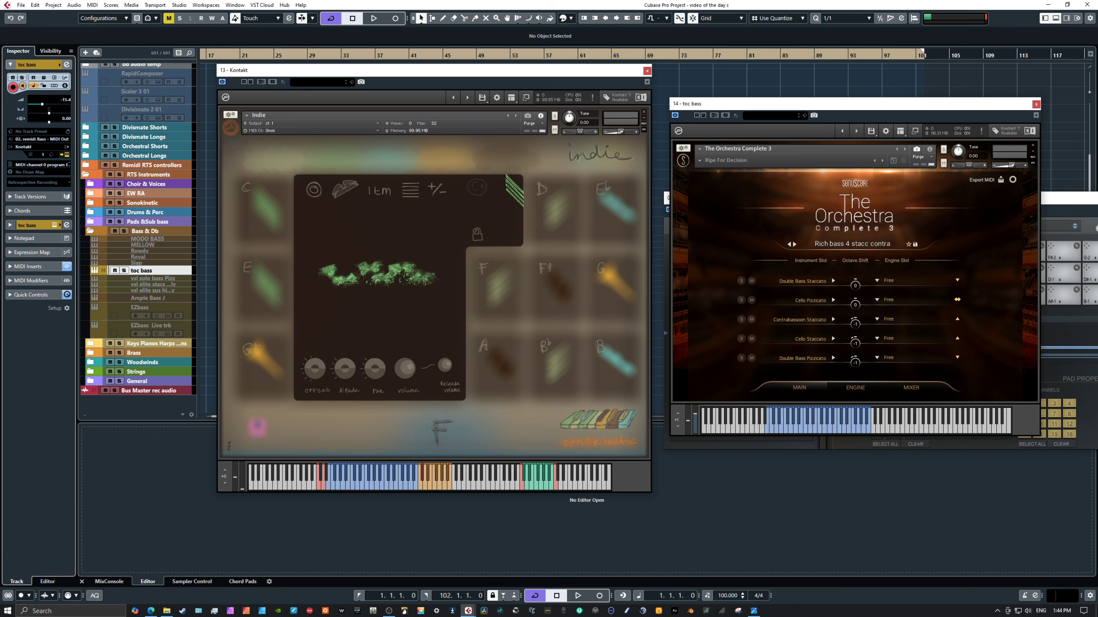
left_click_drag(1097, 368, 539, 248)
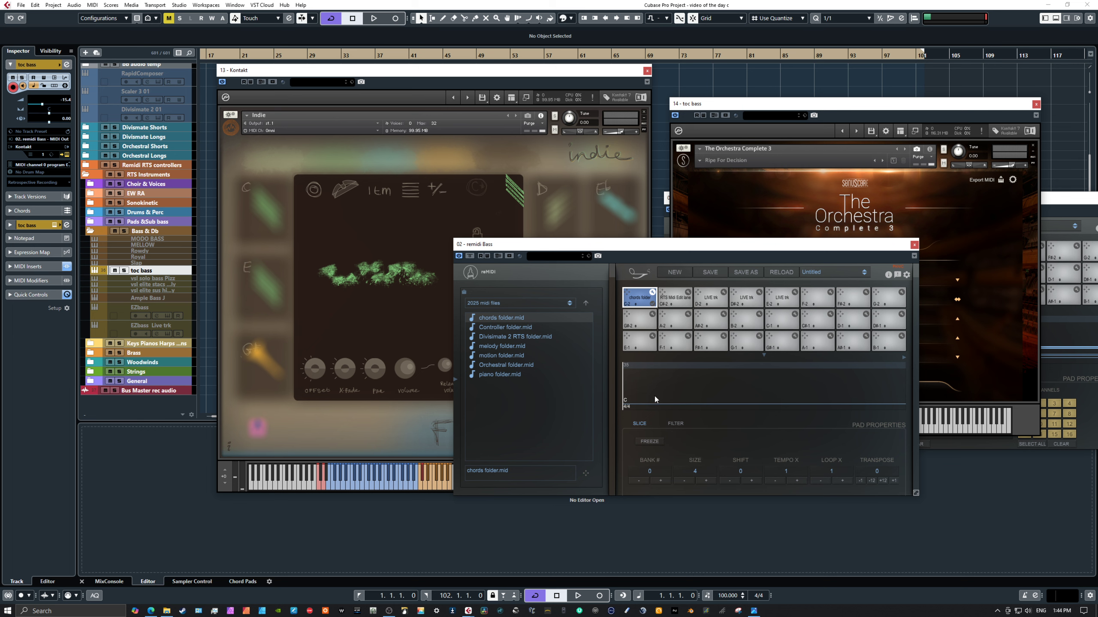
left_click(675, 404)
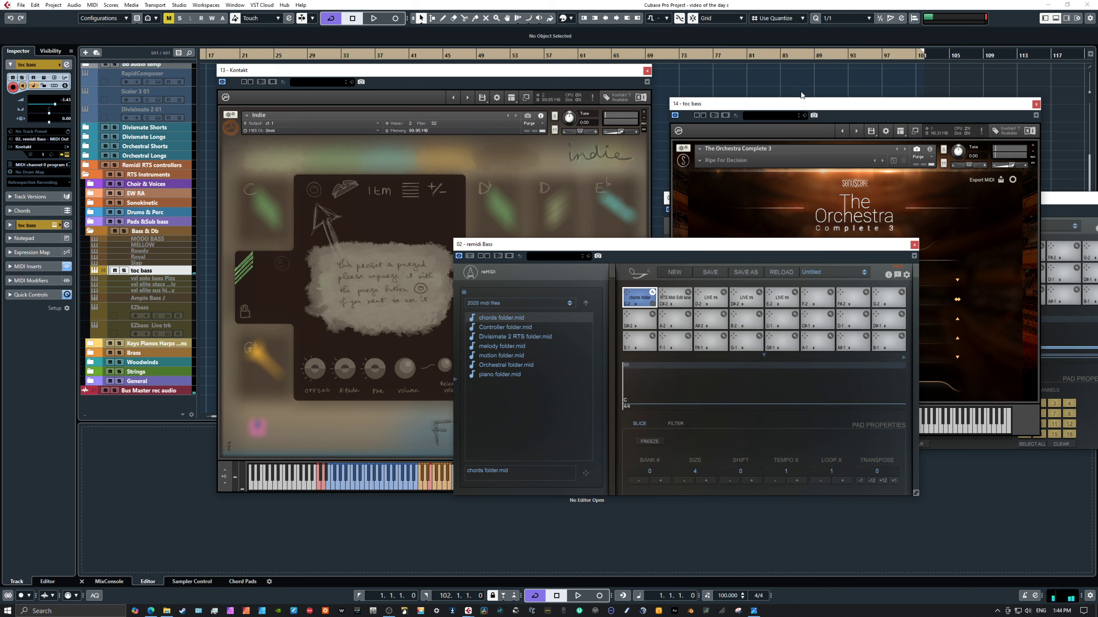
Step: Audition the Rich bass 5 sustain preset in The Orchestra Complete 3, and return to Rich bass 4 stacc contra
left_click_drag(794, 104, 775, 68)
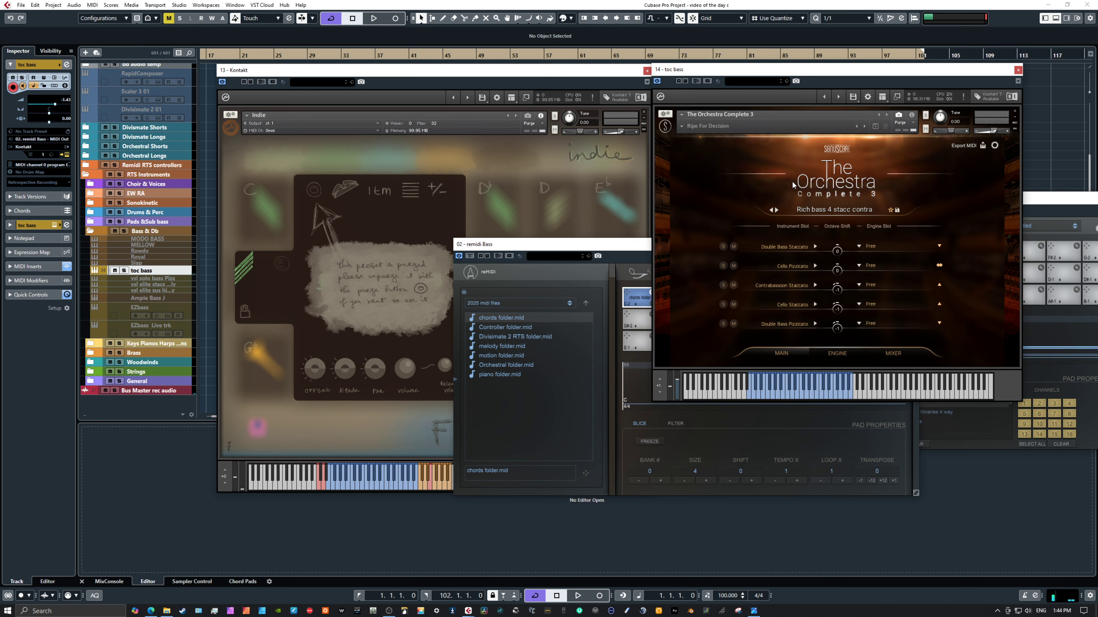
left_click(821, 211)
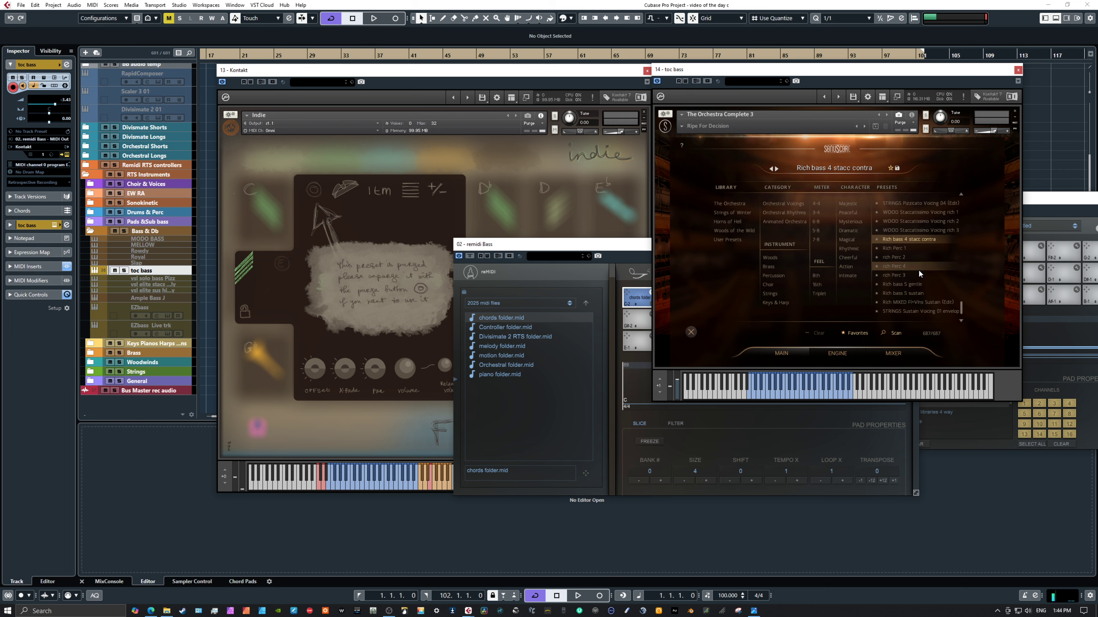
left_click(917, 294)
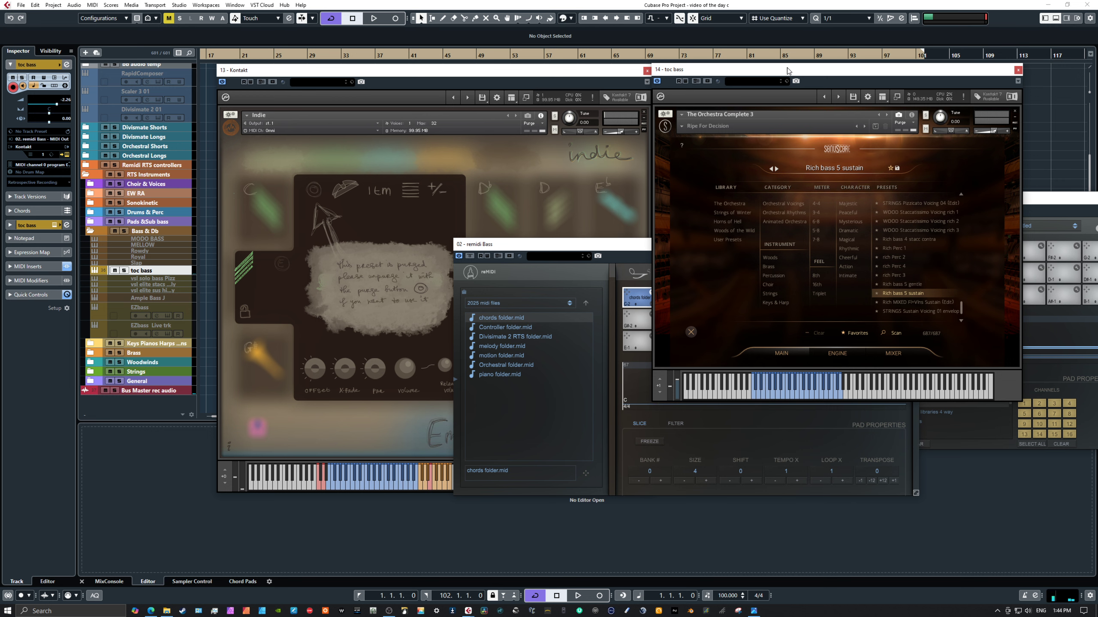
left_click_drag(787, 71, 714, 115)
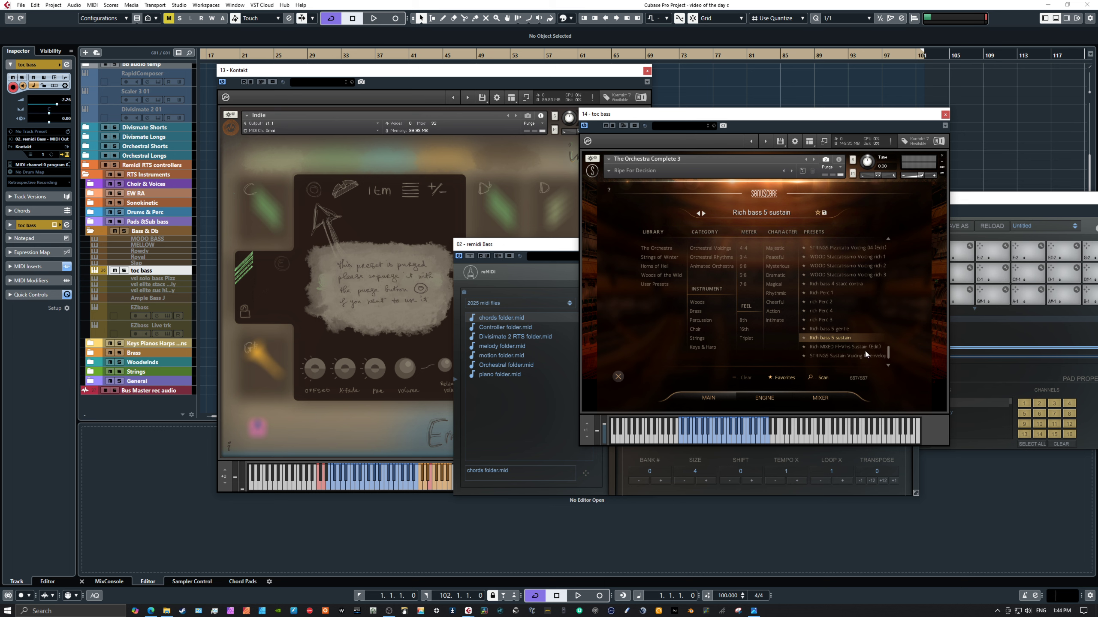
left_click(848, 286)
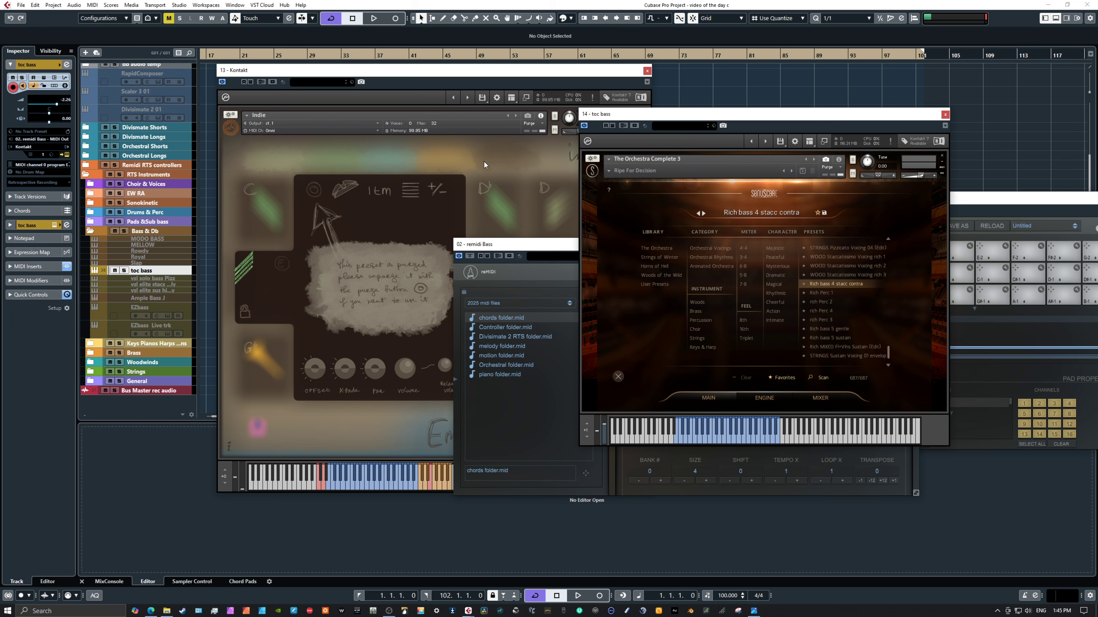
Step: Bring the Indie window forward and audition the fourth strings ensemble "decisions" phrase in the phrase browser for the C# pad
left_click(421, 85)
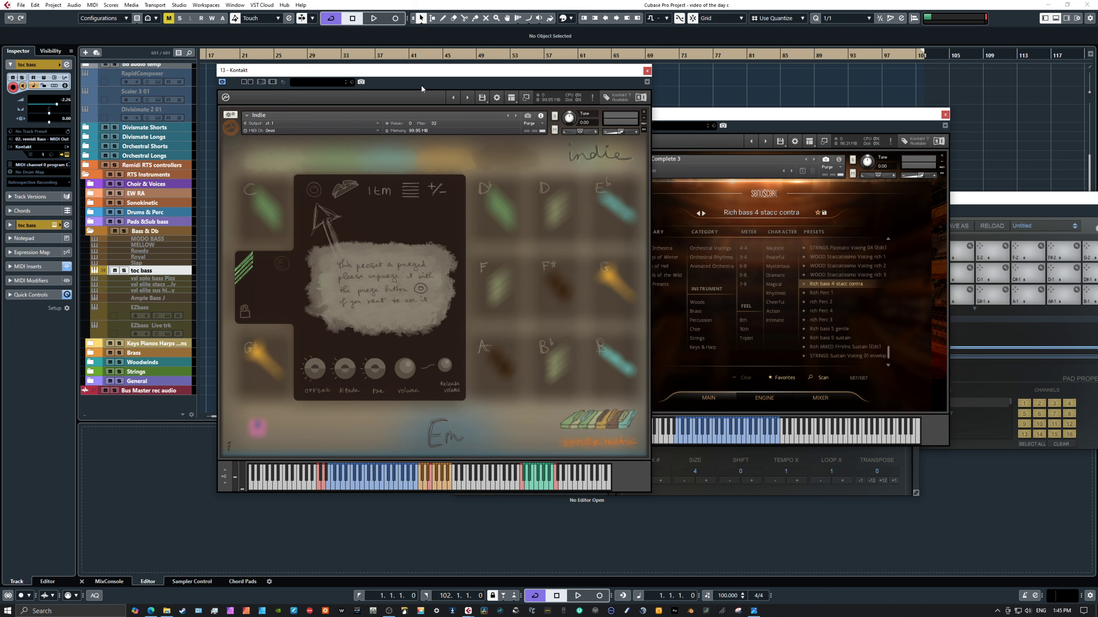
left_click(496, 199)
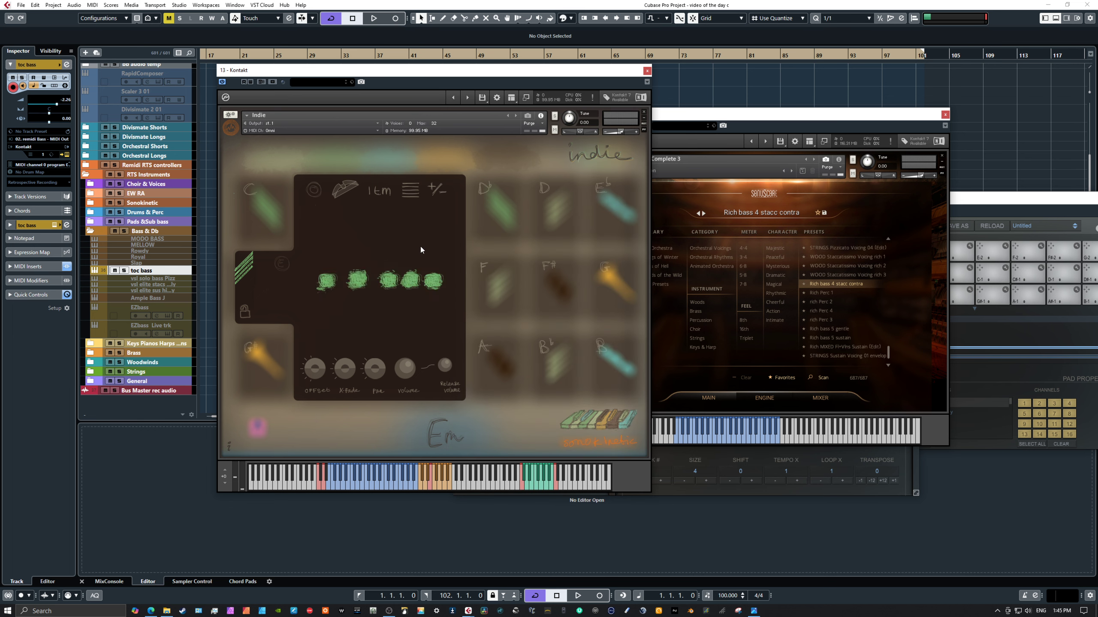
left_click(268, 207)
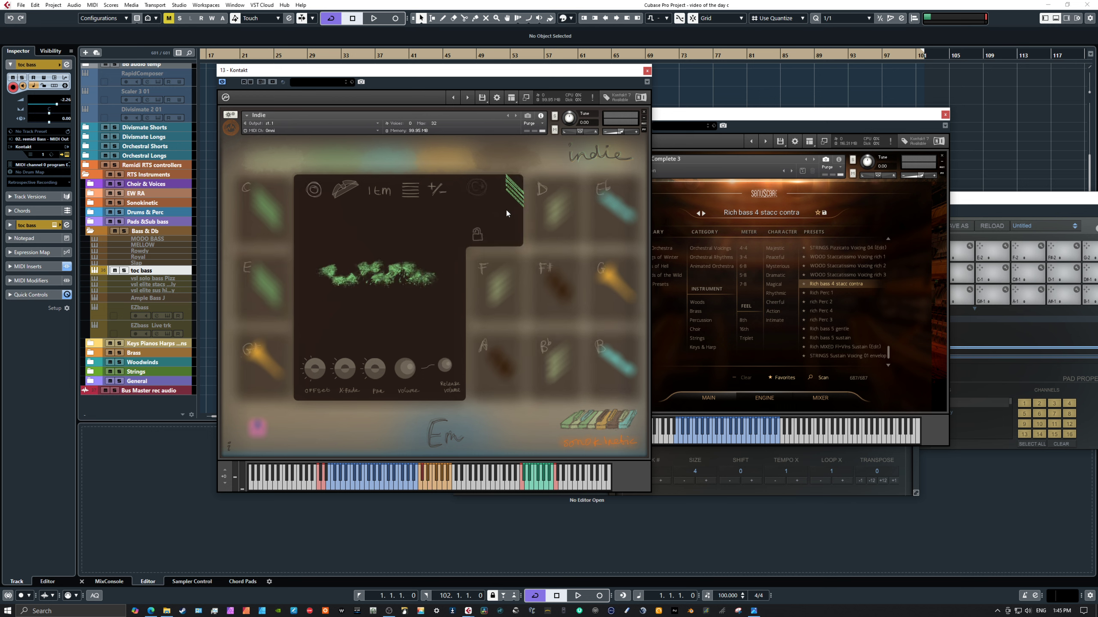
left_click(397, 274)
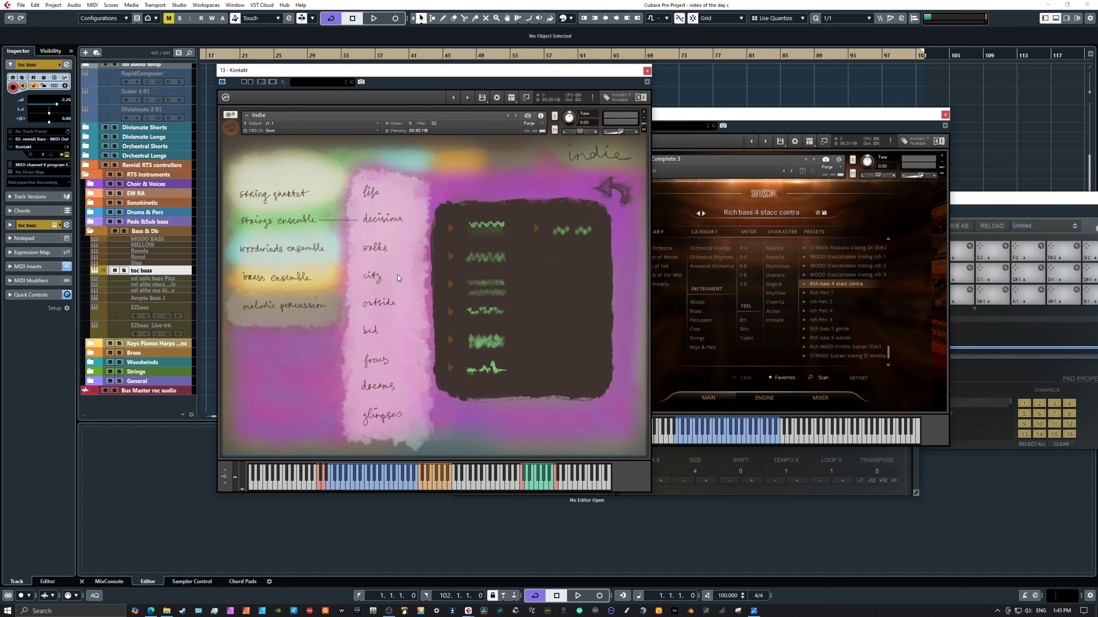
left_click(450, 313)
left_click(622, 191)
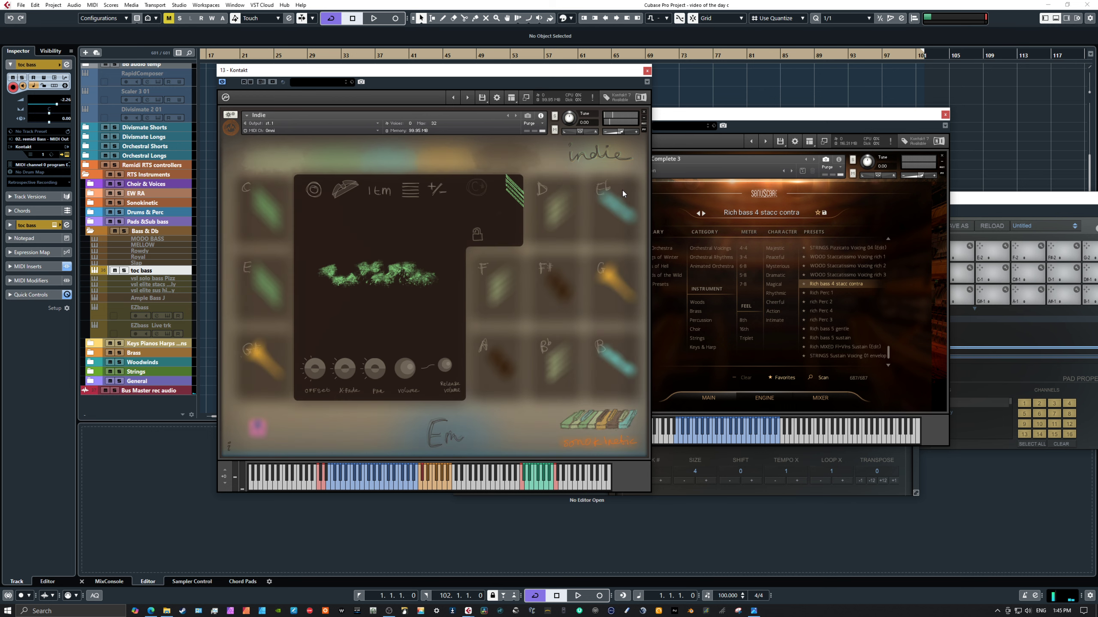
Step: Rearrange the toc bass, remidi Controller 1 and remidi Bass windows so the remidi Bass controls are fully accessible
left_click(769, 122)
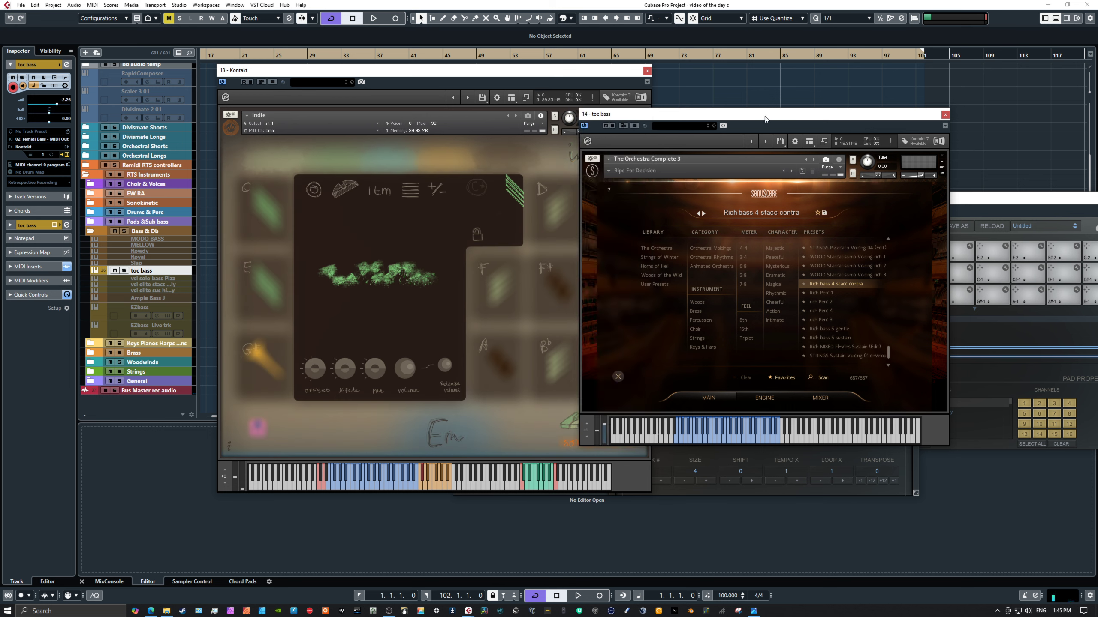
left_click_drag(968, 206, 466, 272)
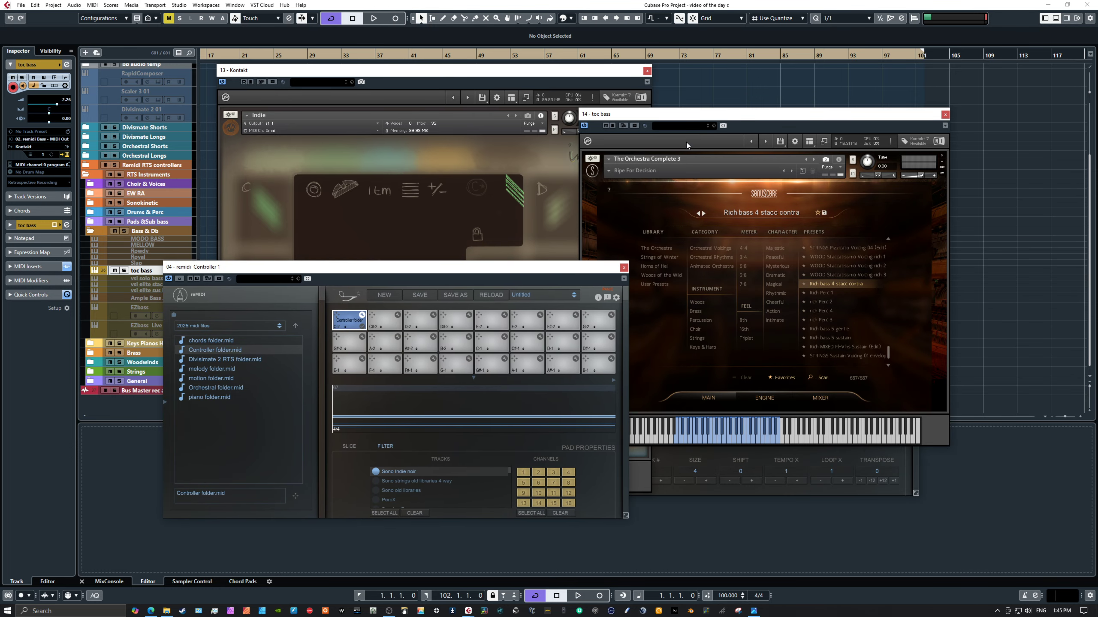
left_click_drag(676, 117, 638, 290)
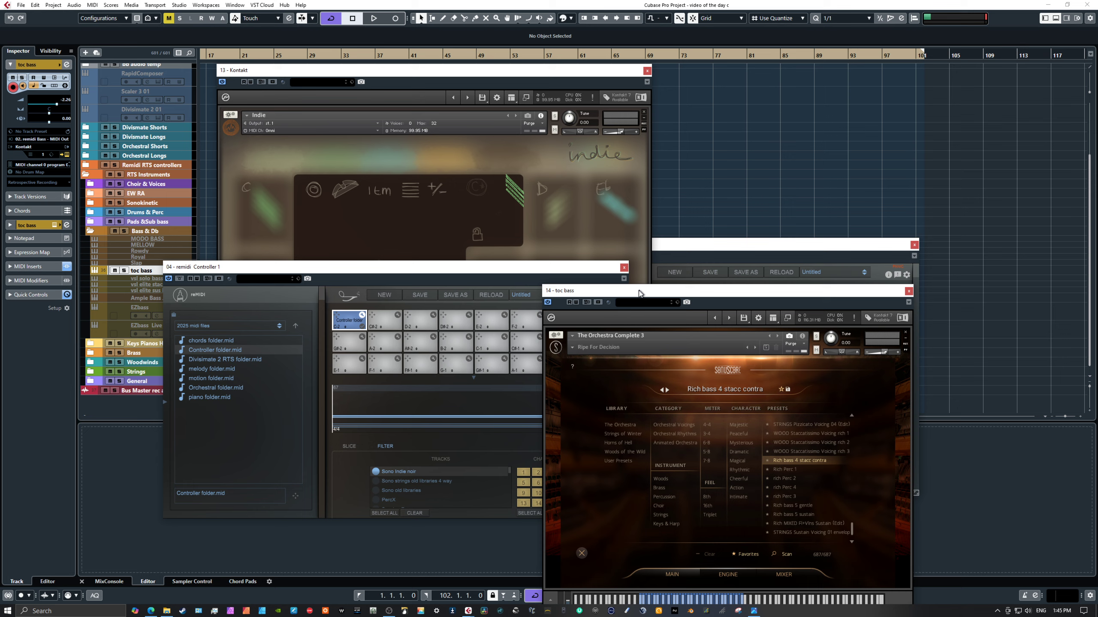
left_click(686, 238)
left_click_drag(686, 237, 412, 202)
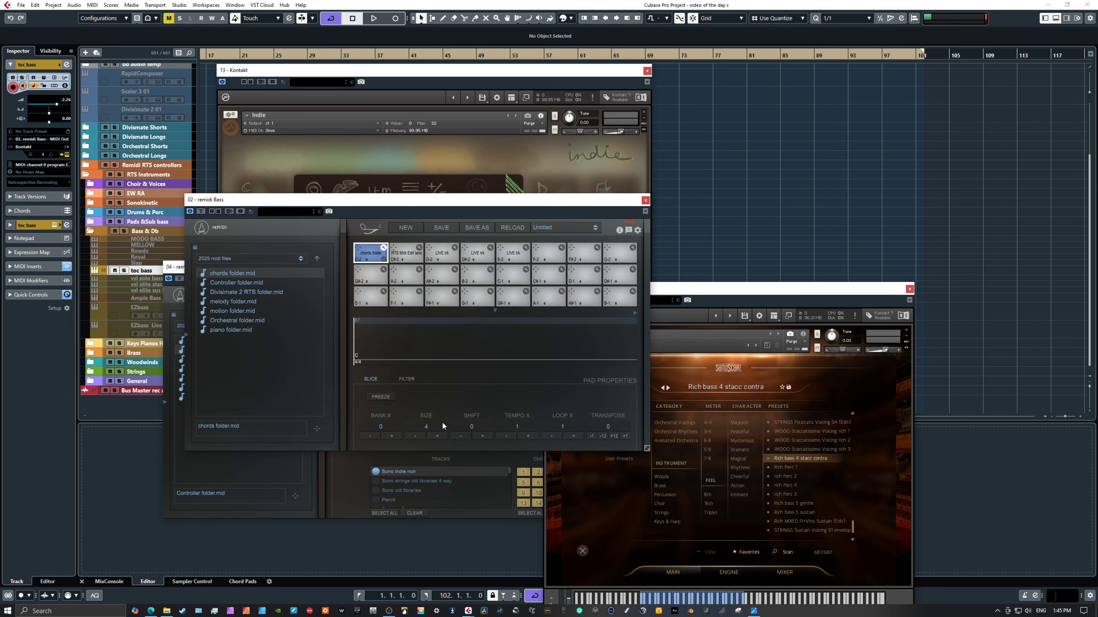
Step: In remidi Bass's track filter, try C2 bass note and then enable only C2 bass 4 beat
left_click(406, 379)
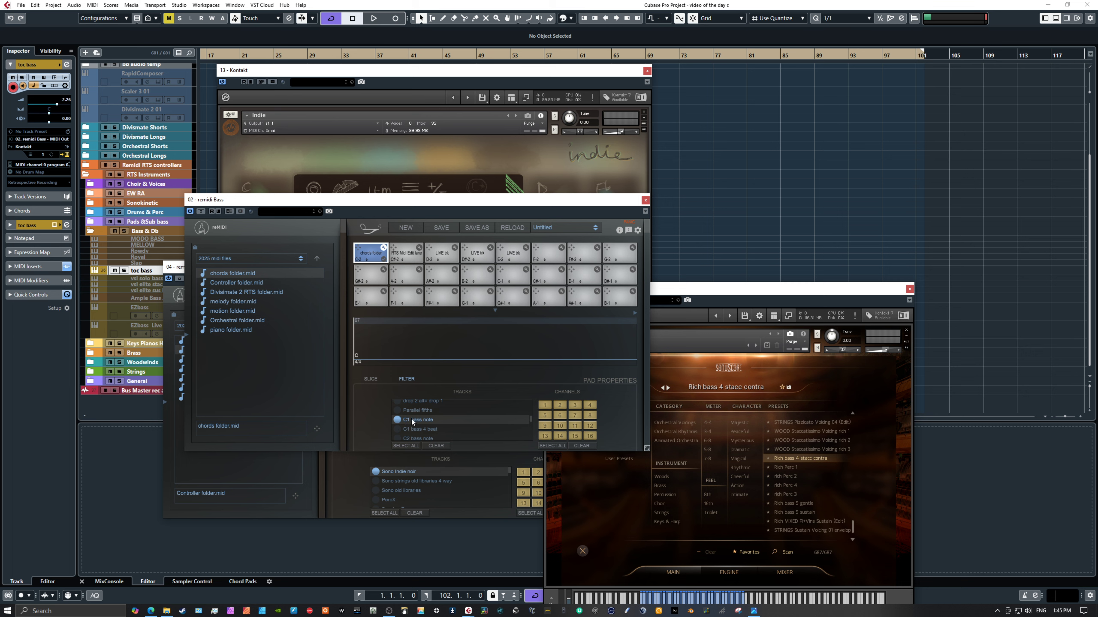
left_click(398, 438)
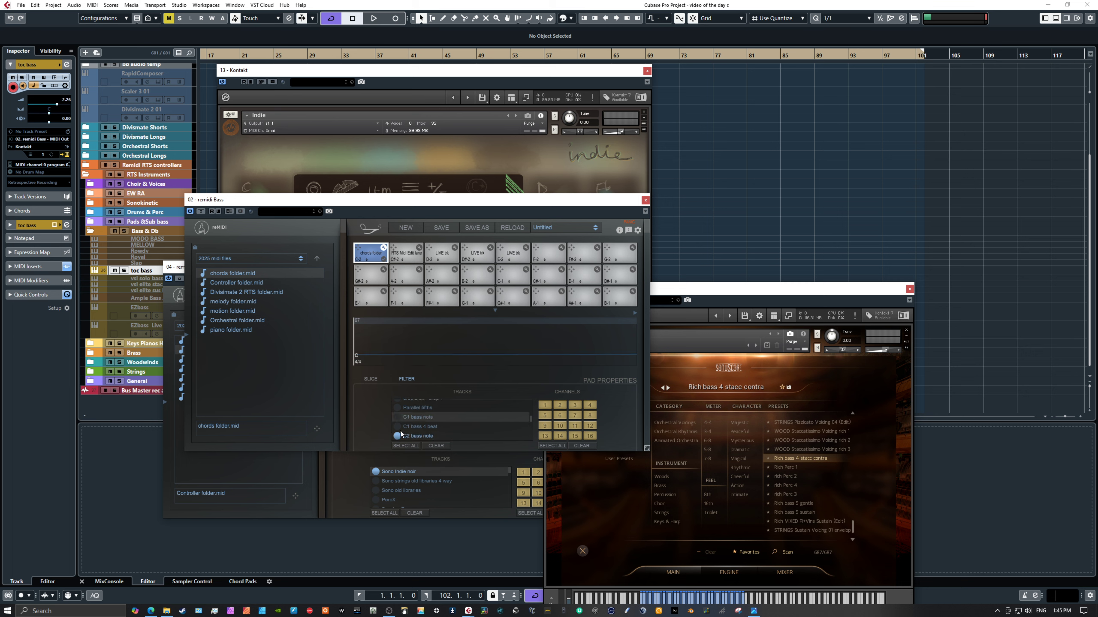
scroll(409, 427, "down", 3)
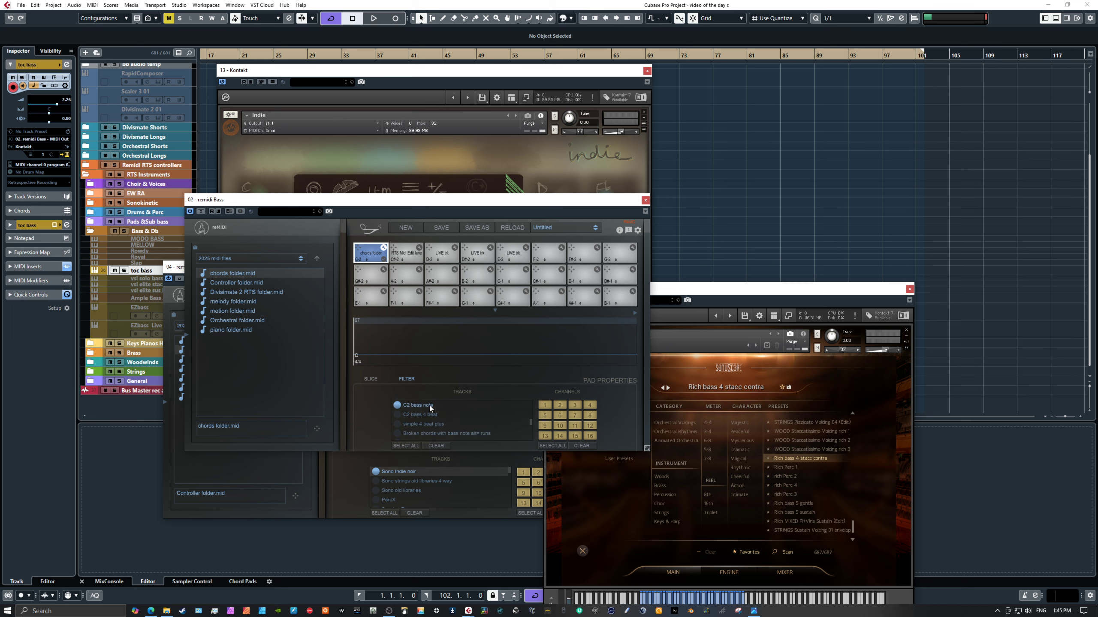
left_click(398, 414)
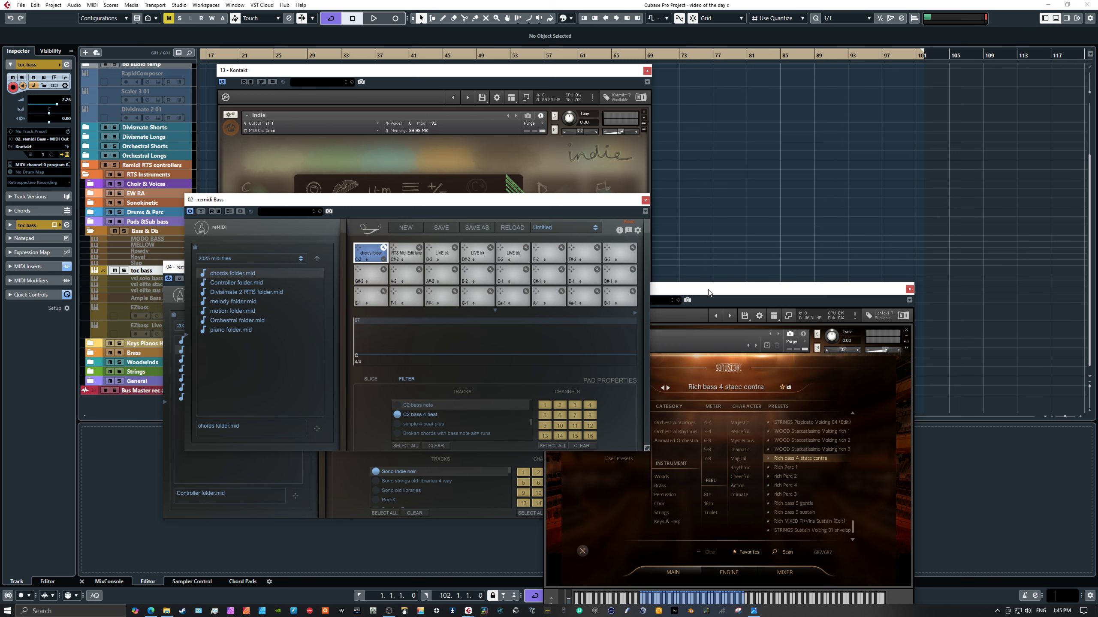
Step: Move the toc bass window clear of remidi Bass, and set Tempo X to 2 in the chords pad's slice properties
left_click_drag(709, 289, 797, 154)
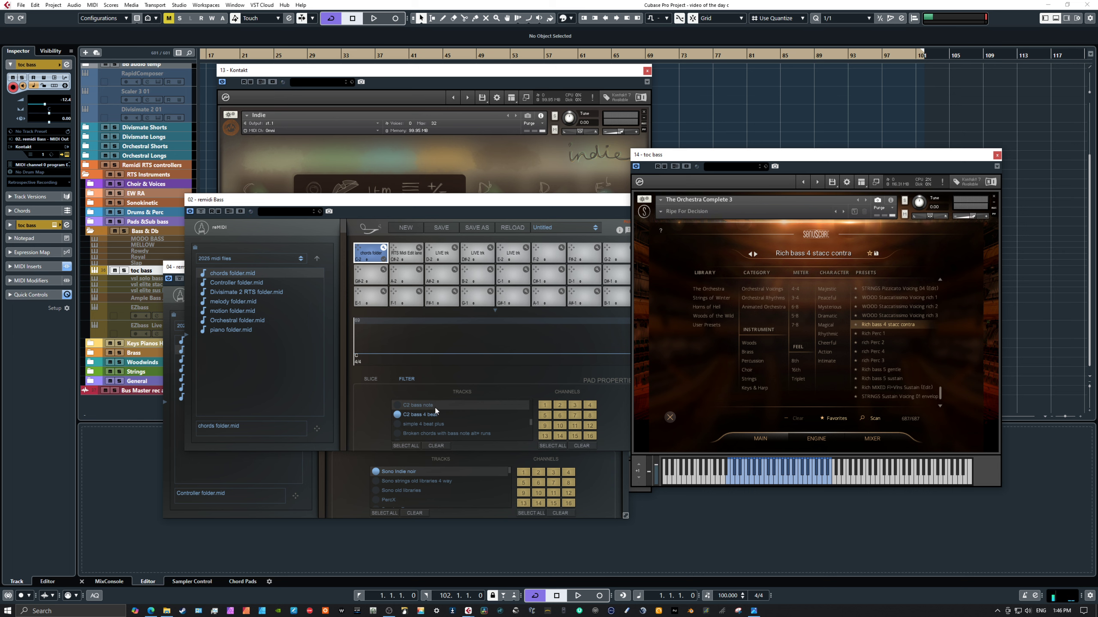
left_click(371, 380)
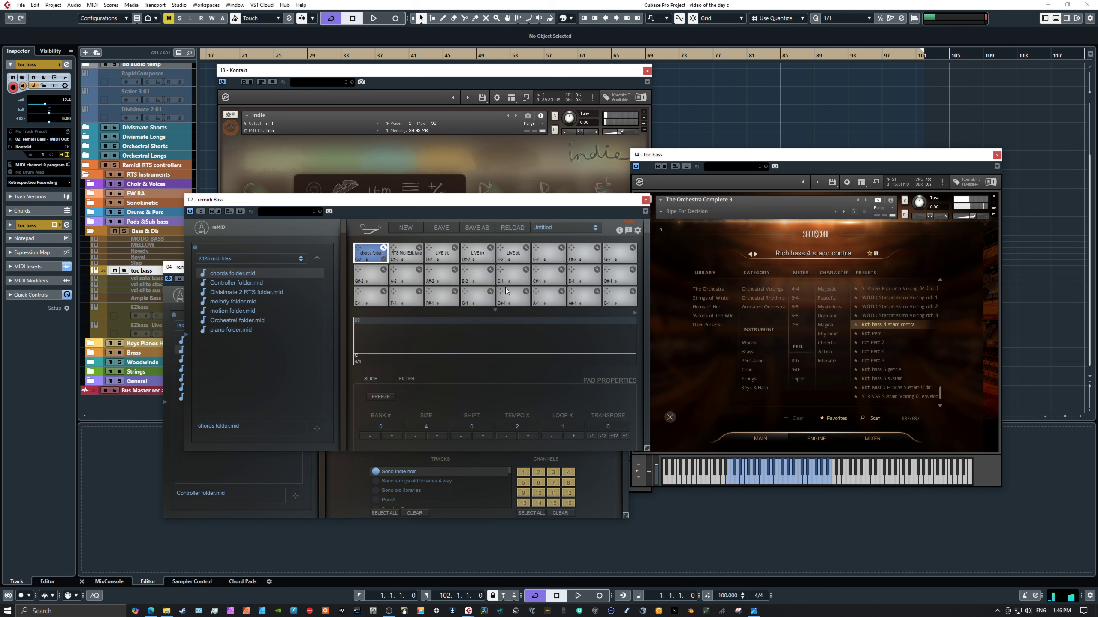
Step: Move the remidi Bass window aside and enable C2 bass note alongside C2 bass 4 beat in its track filter
left_click_drag(493, 203, 616, 197)
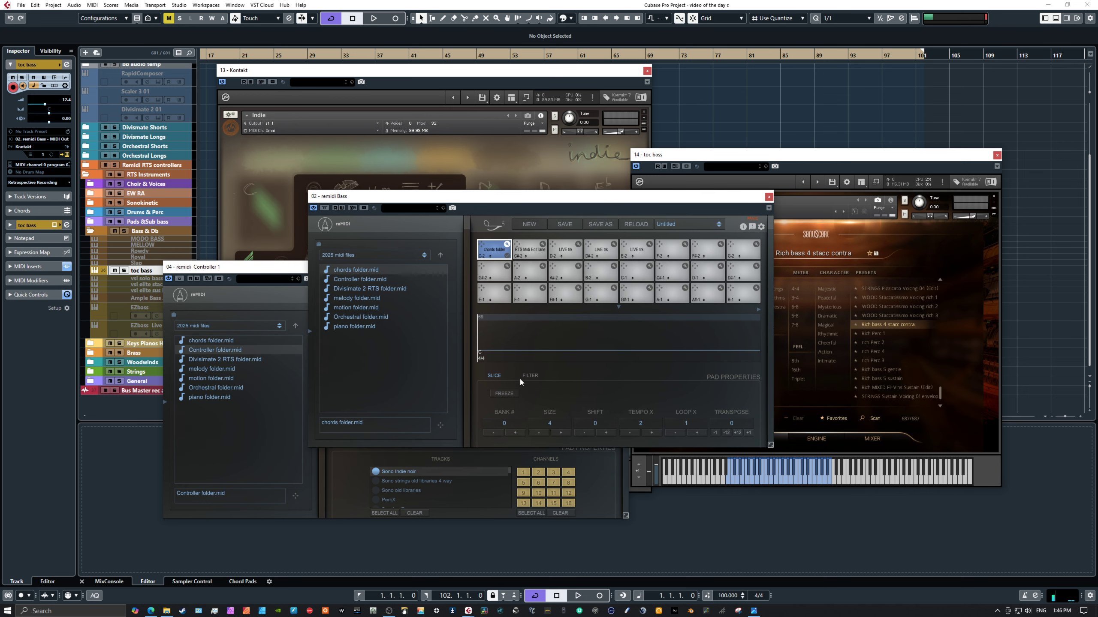
left_click(530, 375)
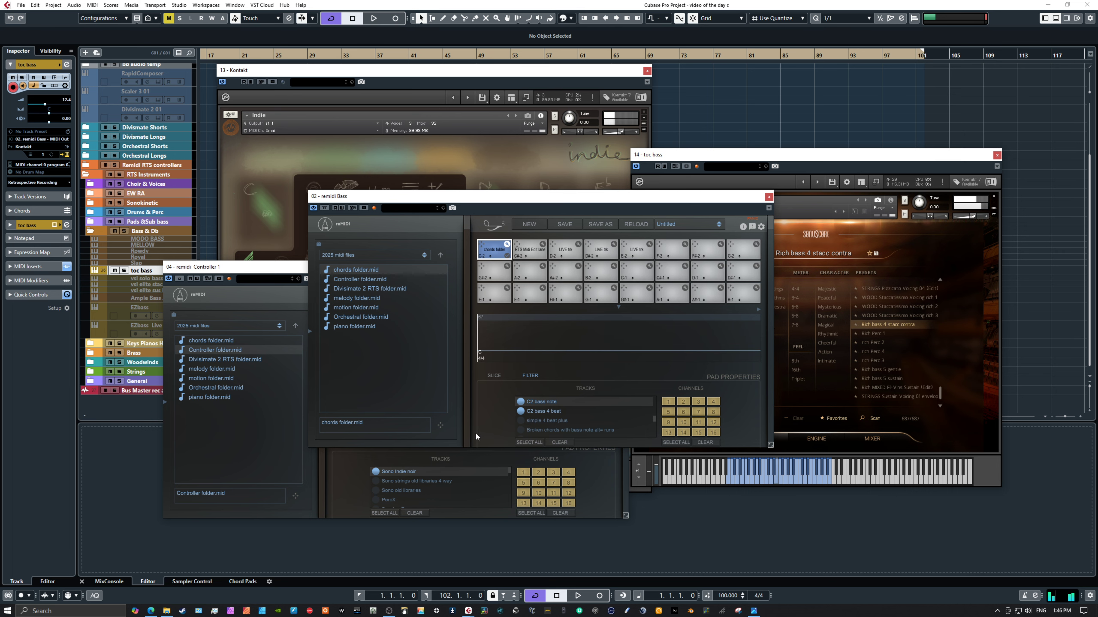
Step: Reposition the toc bass window beside remidi Bass and show the mixer page of The Orchestra Complete 3
left_click_drag(784, 154, 797, 117)
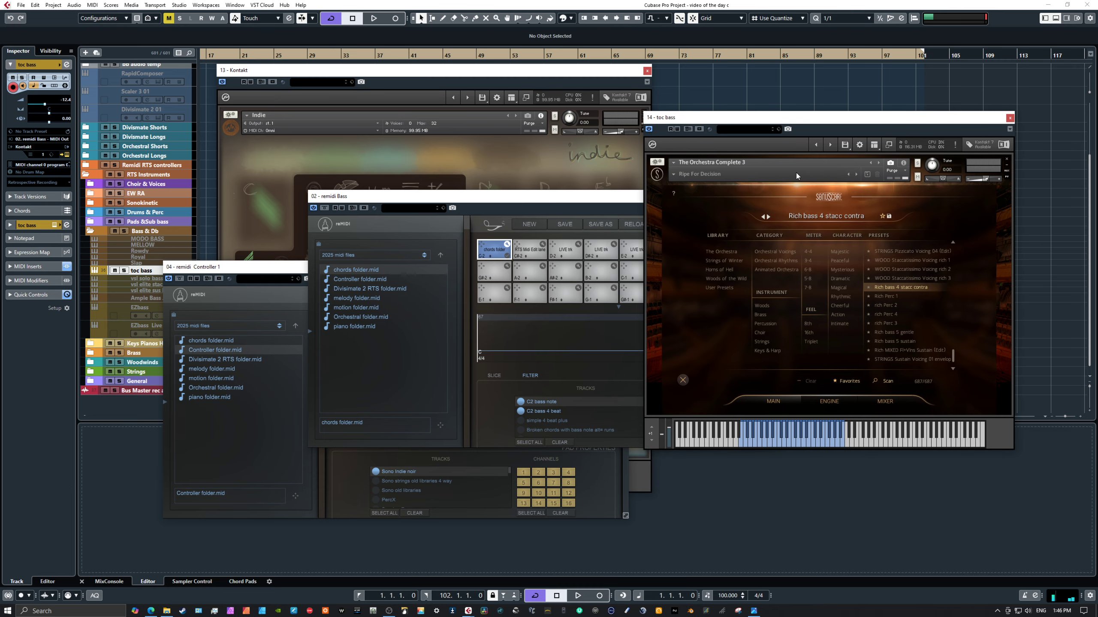
left_click(885, 401)
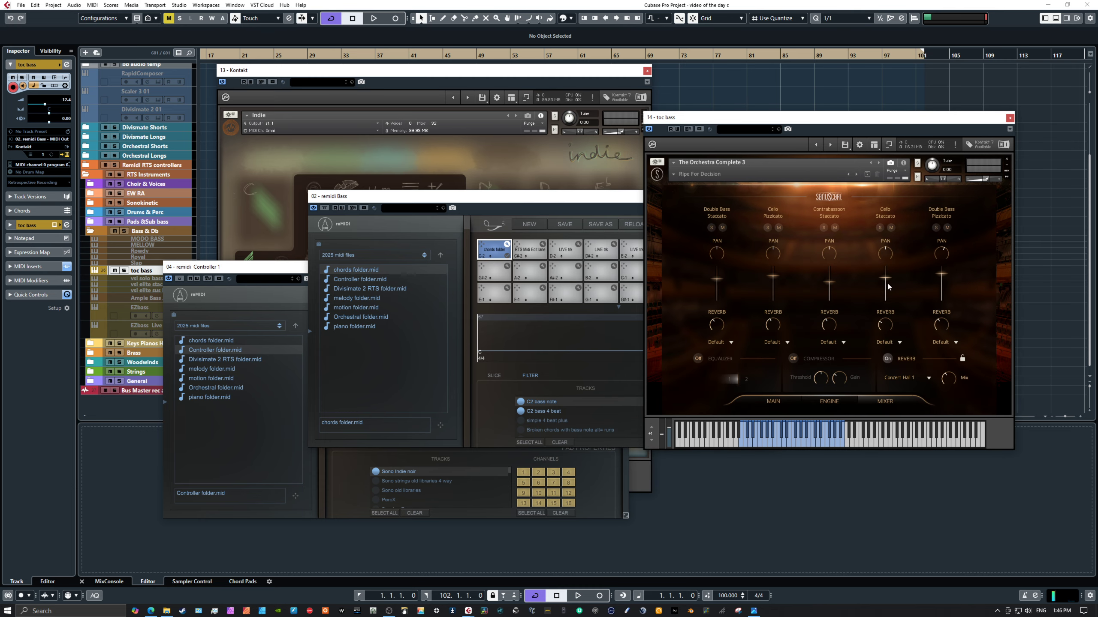
left_click(563, 356)
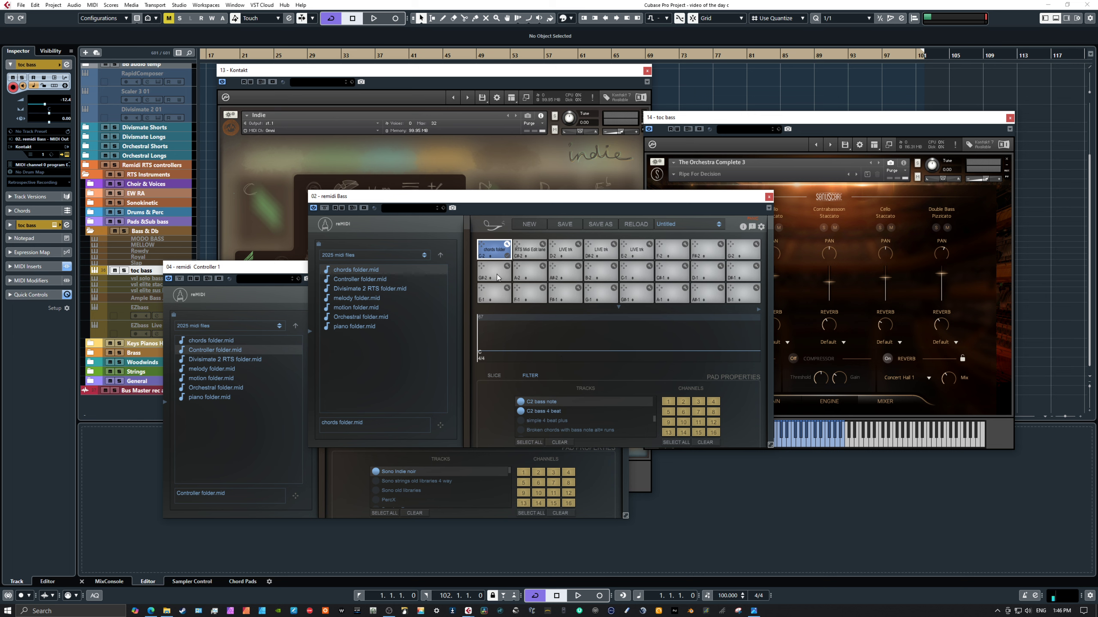
left_click(820, 116)
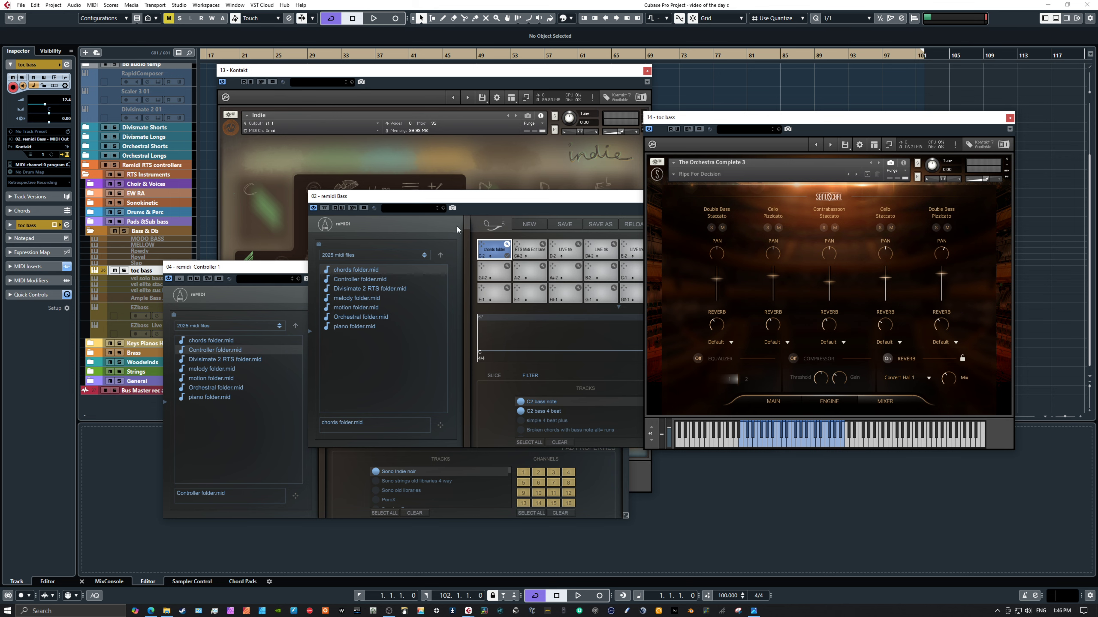
Step: Move the remidi Bass and remidi Controller 1 windows out of view and arrange the Indie and toc bass windows side by side
left_click_drag(453, 196, 492, 331)
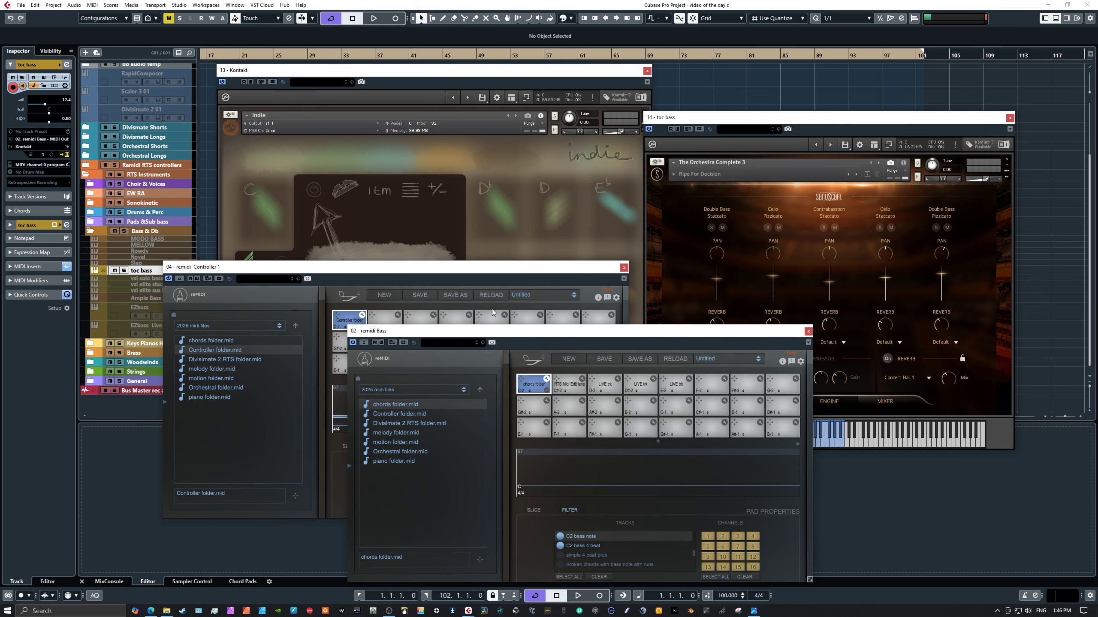
left_click_drag(300, 269, 1093, 342)
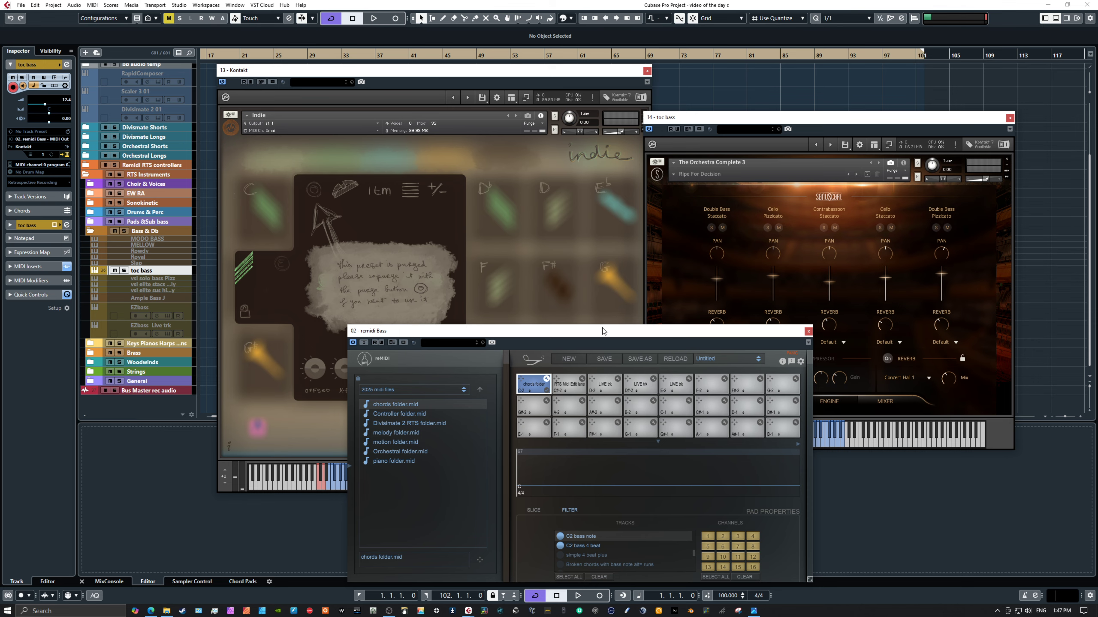
left_click_drag(598, 331, 1097, 346)
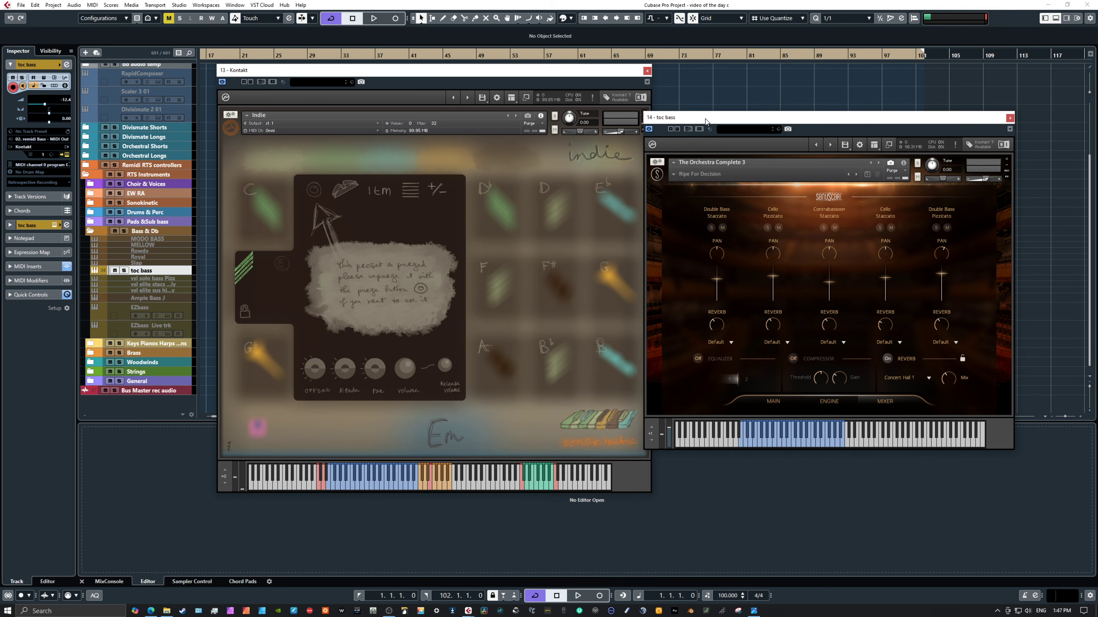
left_click_drag(708, 118, 748, 116)
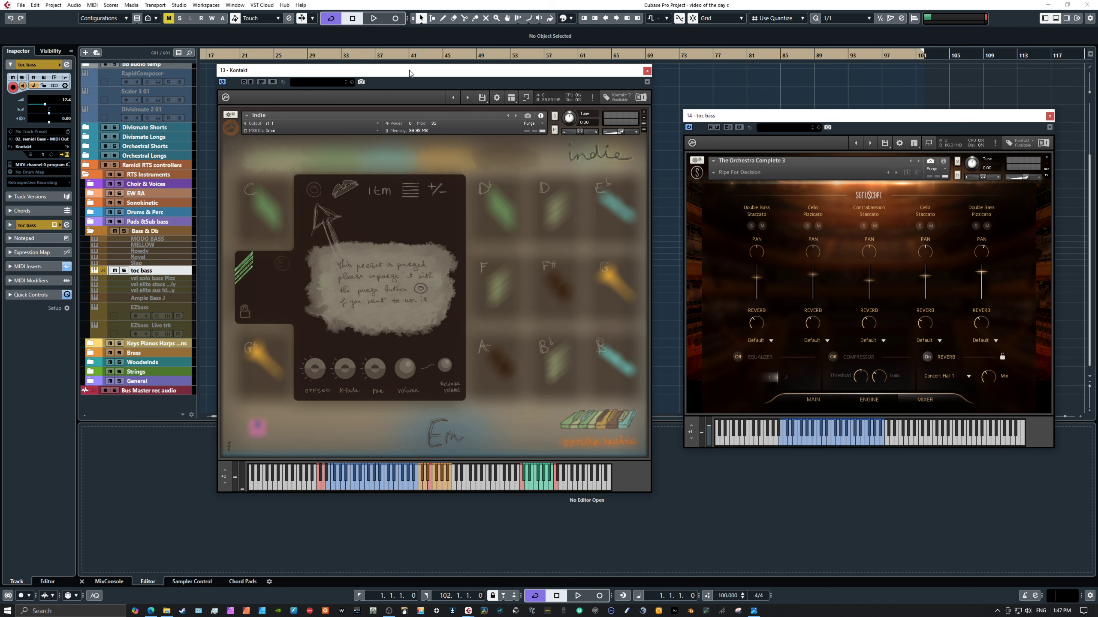
left_click_drag(409, 69, 431, 82)
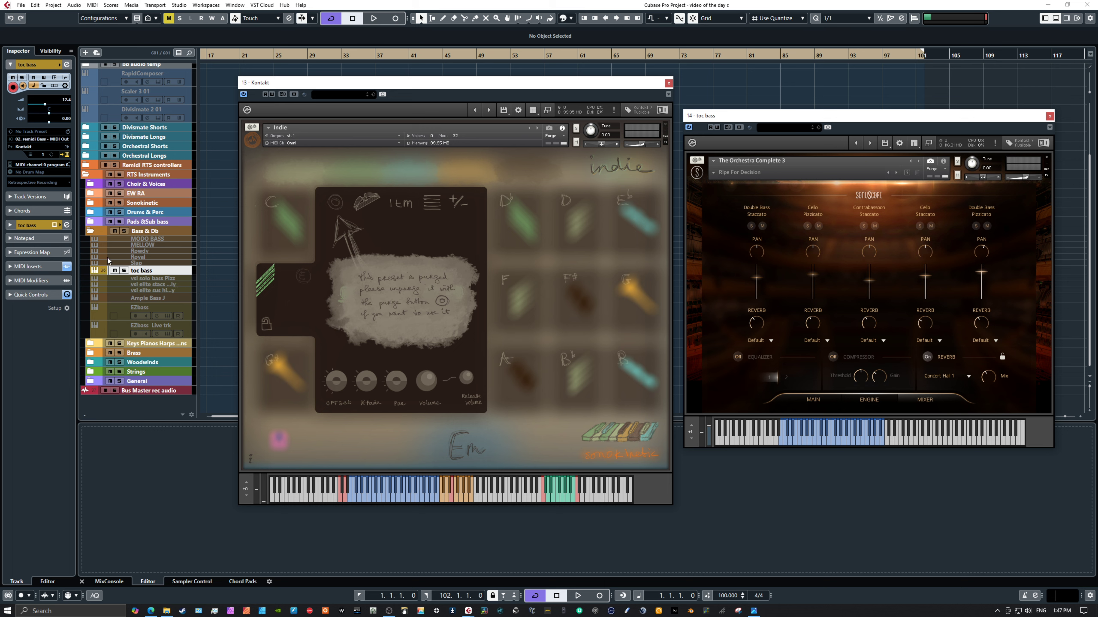
Step: Collapse the Bass & Db folder, expand the Strings folder, and activate the Action Strings 2 track with its instrument window open
left_click(90, 230)
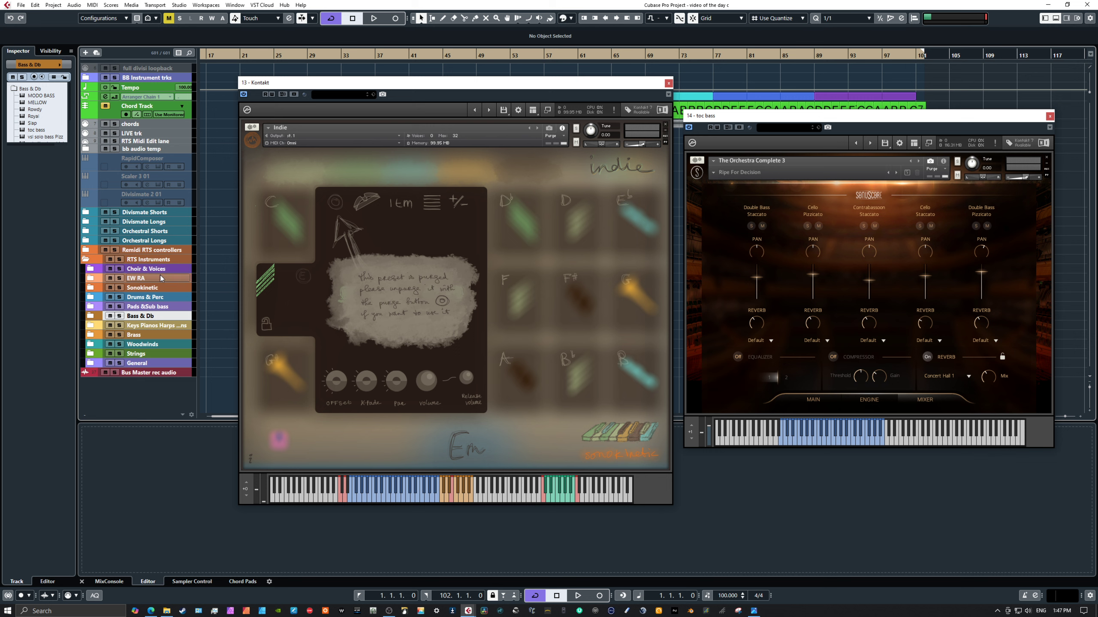
left_click(97, 355)
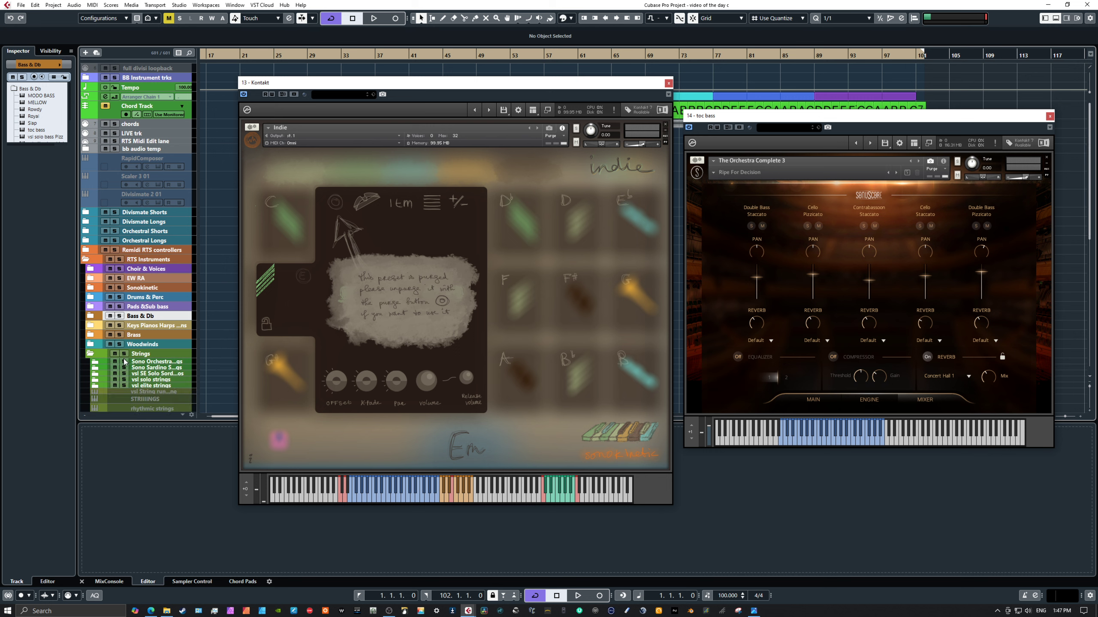
scroll(124, 362, "down", 5)
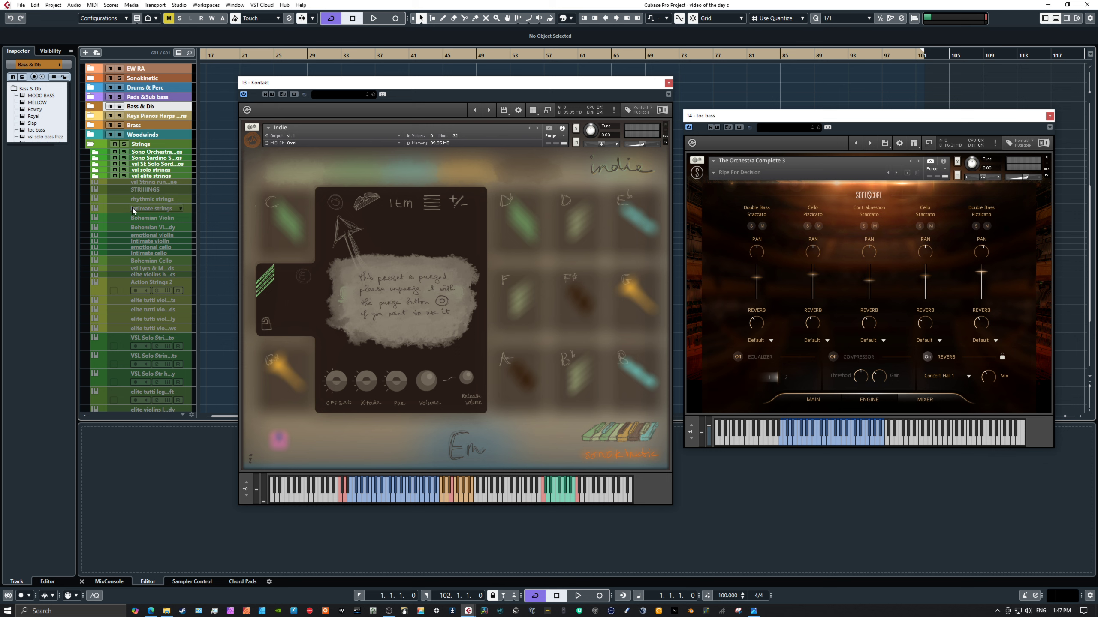
left_click(142, 285)
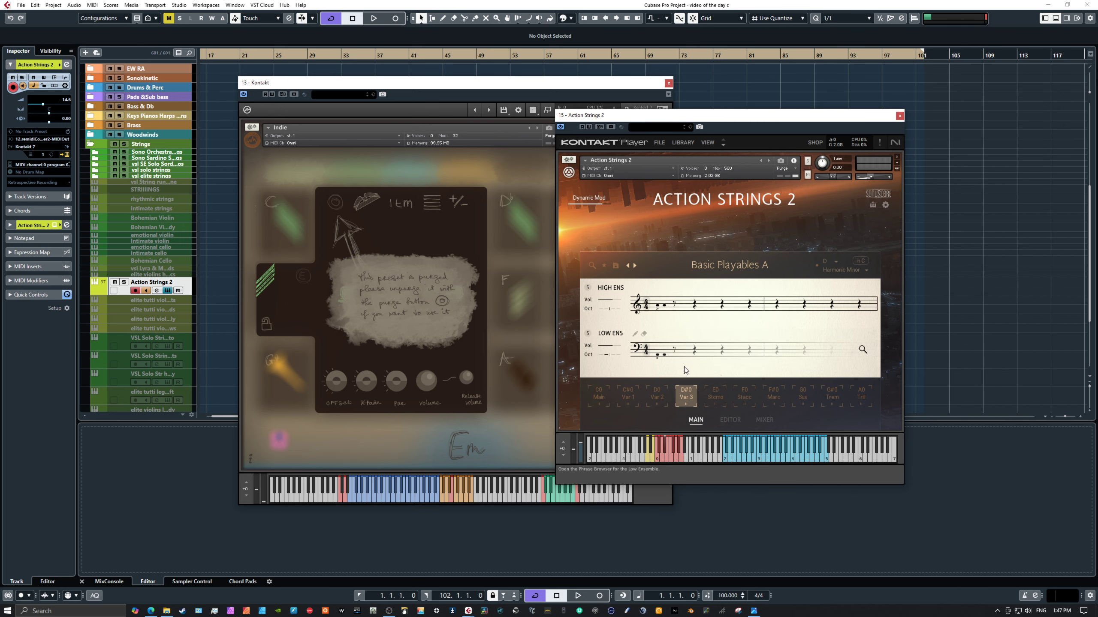
Step: Check Action Strings 2's MIDI input routing, and place the remidi Controller 2 window clear of the instrument's phrase display
left_click(42, 144)
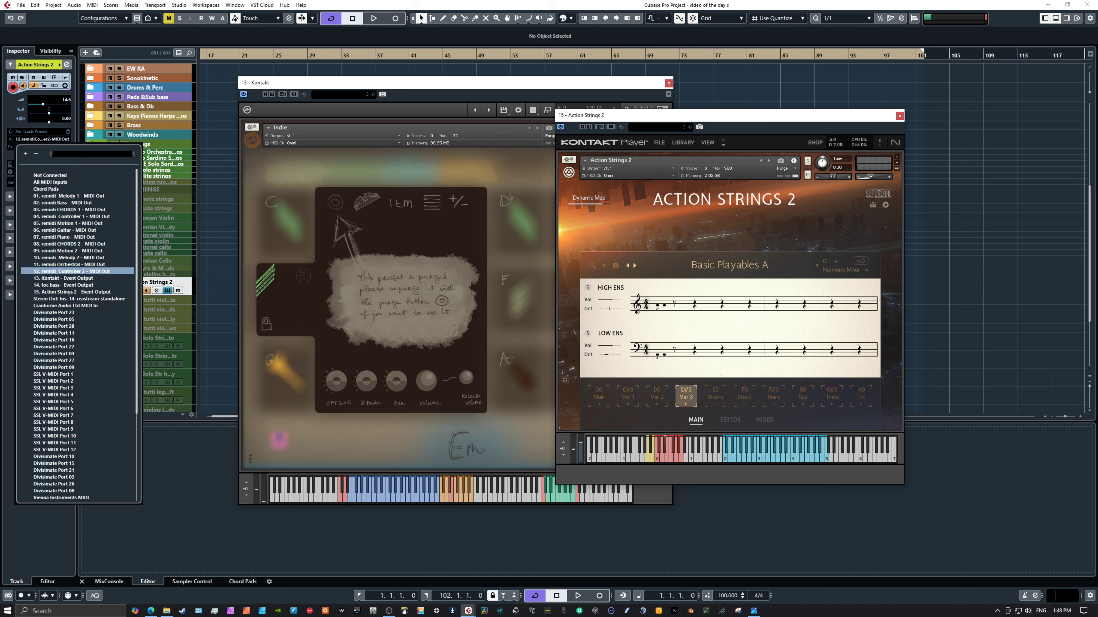
key("Escape")
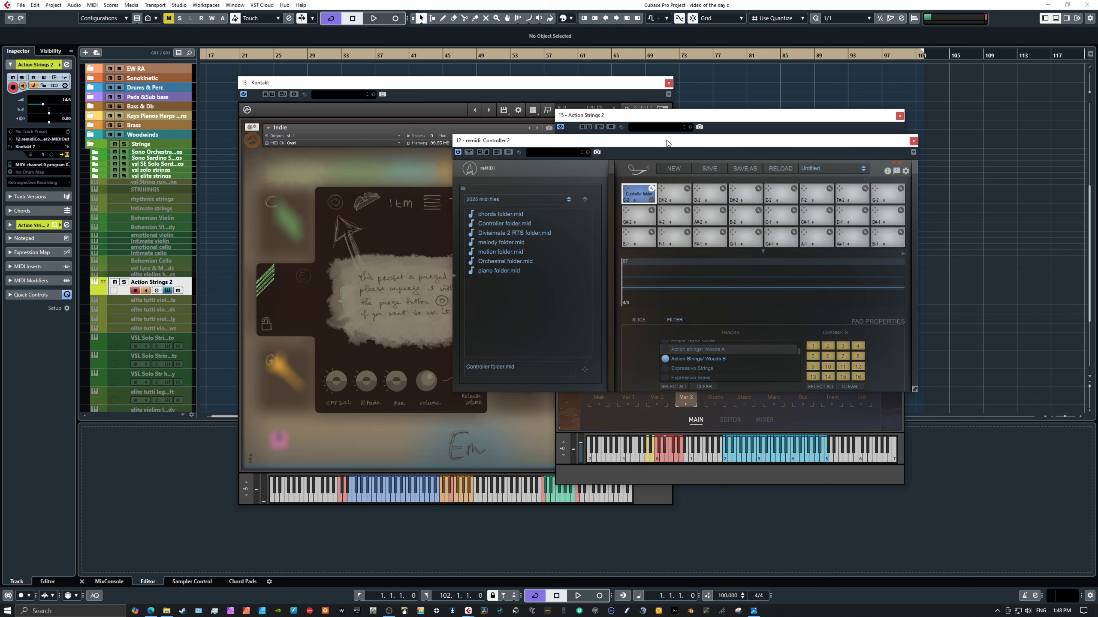
left_click_drag(667, 140, 374, 240)
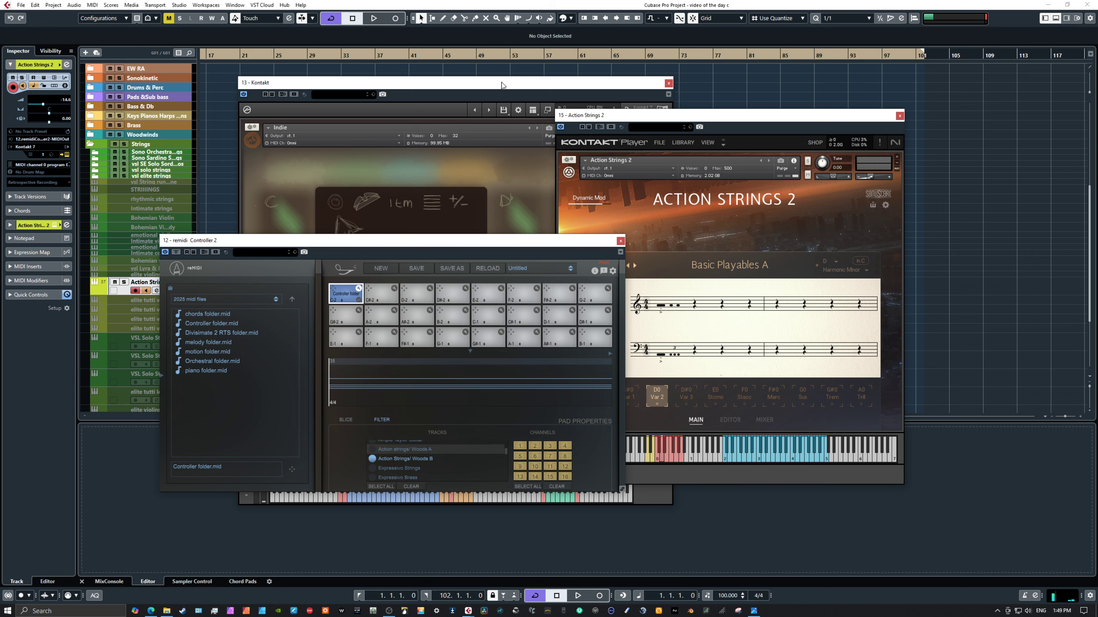
Step: Arrange the remidi Controller 2, Action Strings 2 and Indie windows, keeping Controller 2 in front of Indie
left_click_drag(462, 241, 506, 274)
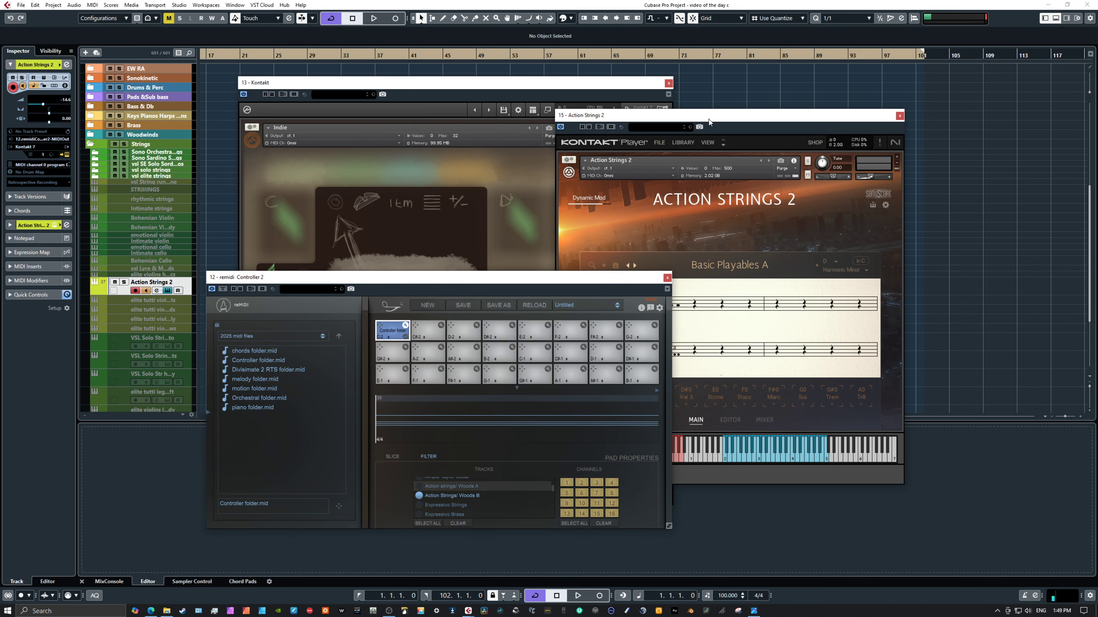
left_click_drag(709, 122, 843, 118)
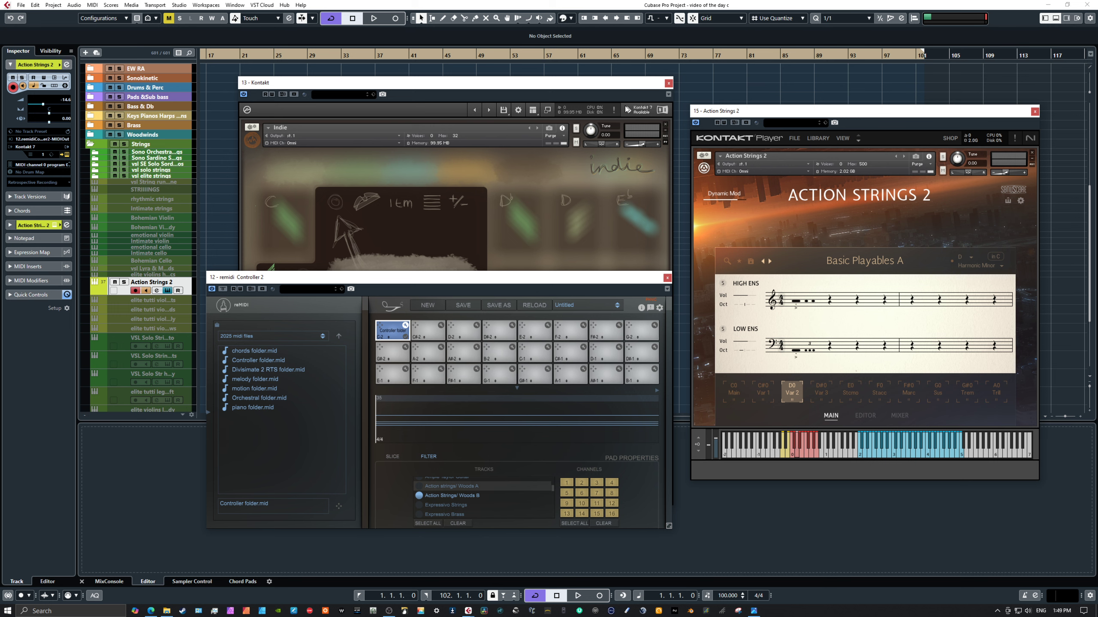
left_click_drag(570, 83, 561, 62)
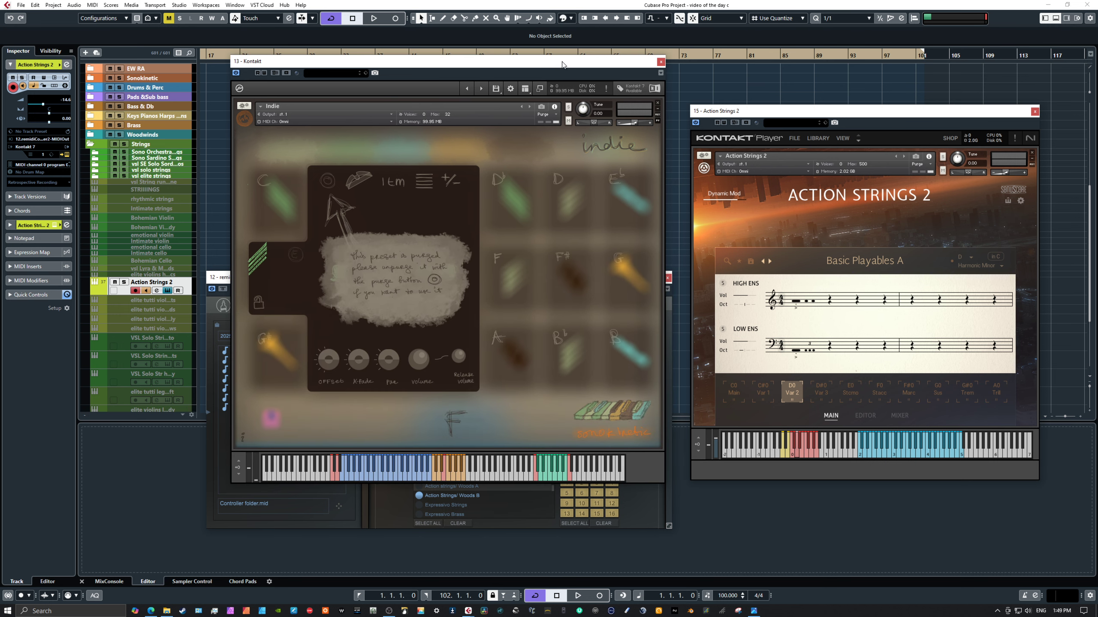
left_click(223, 279)
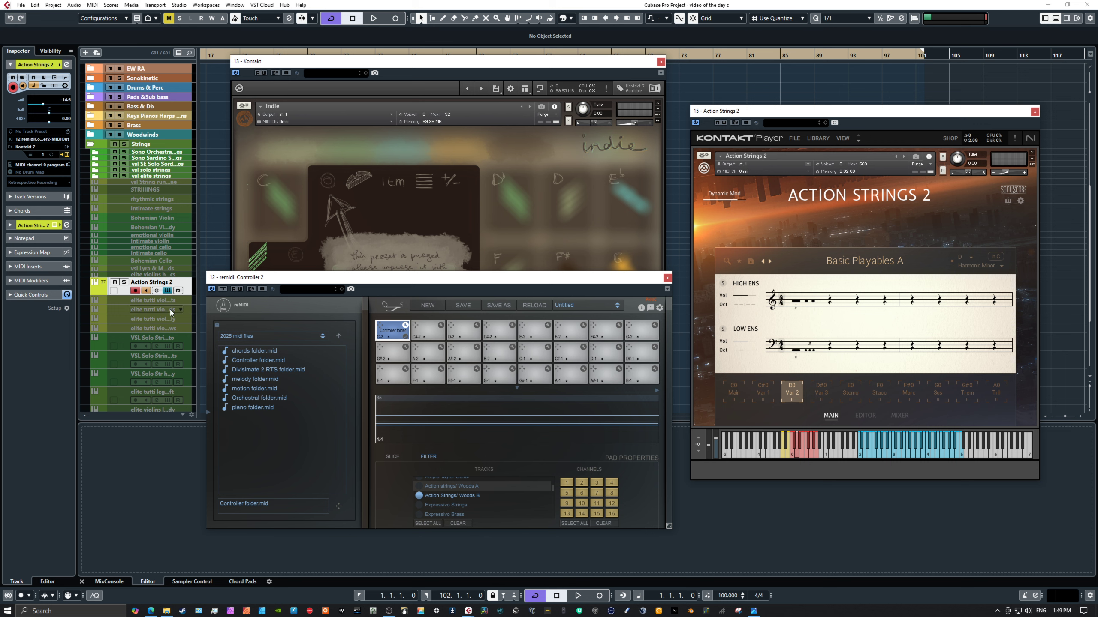
Step: Enable the second VSL Solo Strings track, check its MIDI input routing, and open its source, remidi Motion 1
left_click(138, 358)
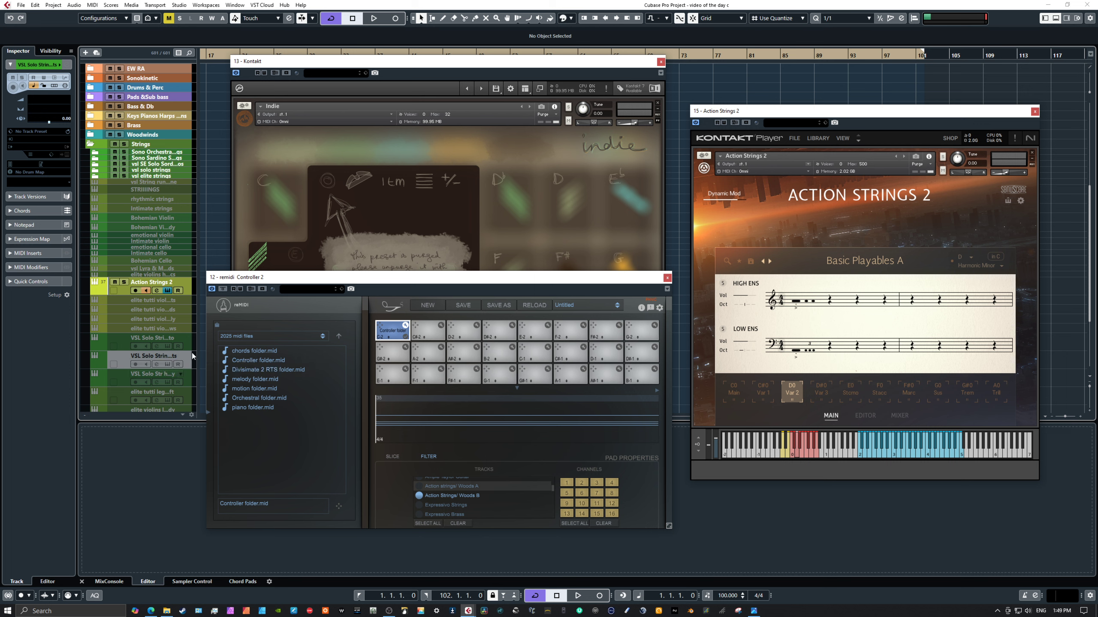
left_click(193, 355)
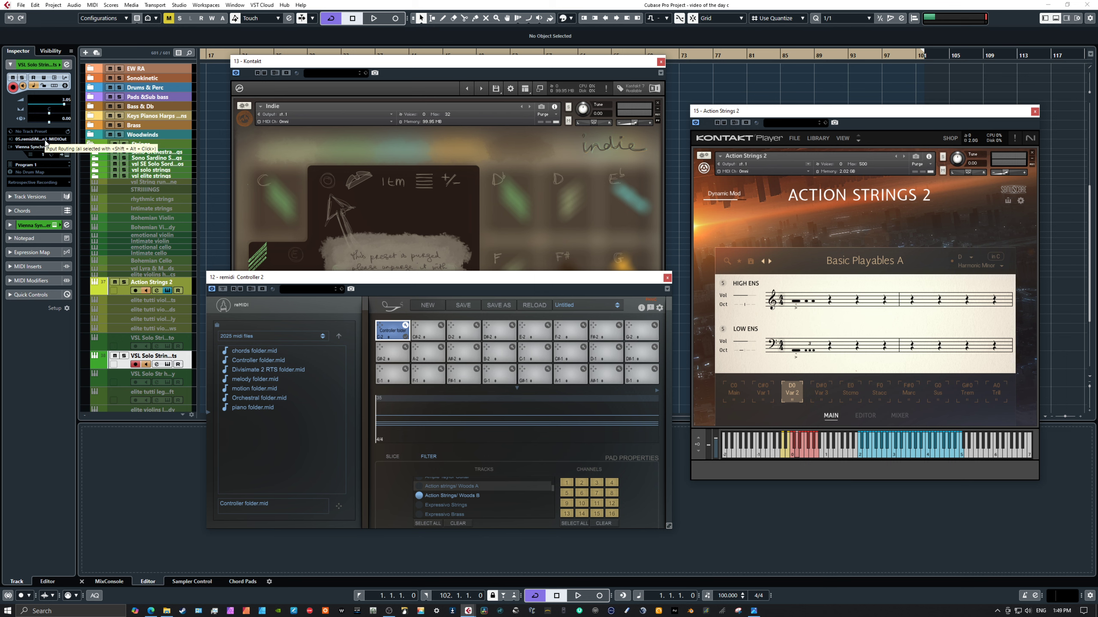
left_click(58, 139)
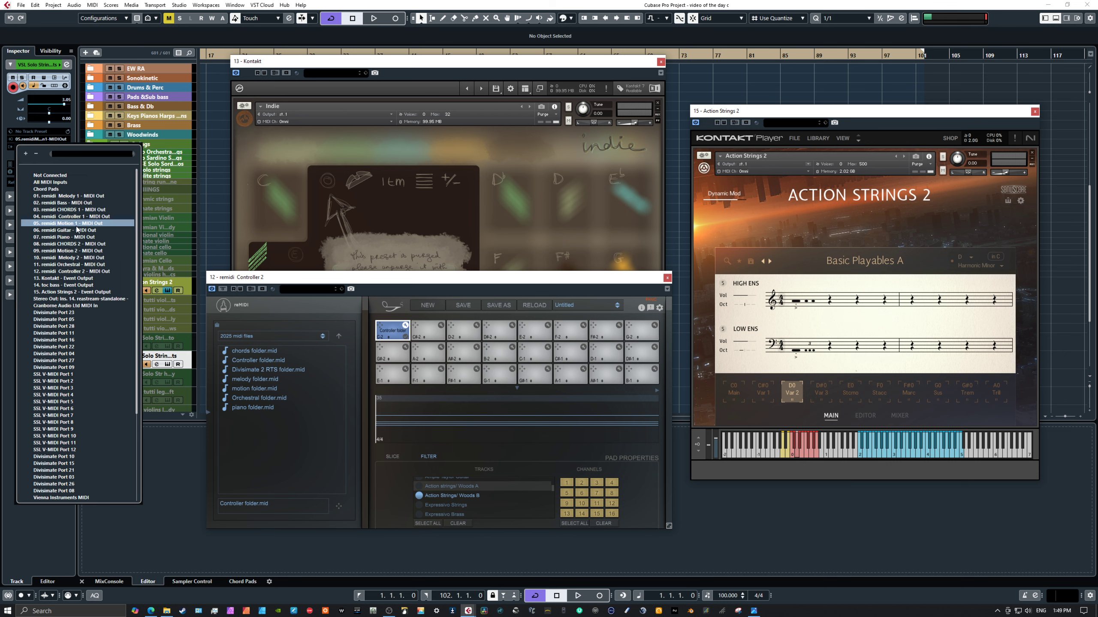
left_click(177, 461)
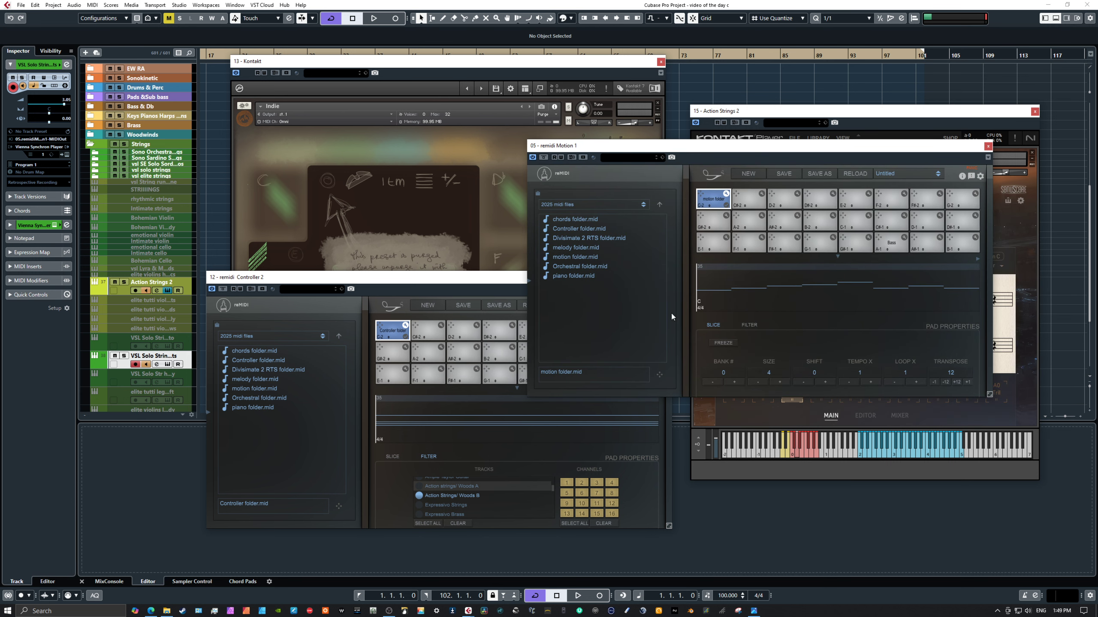
Step: In remidi Motion 1's track filter, disable the broken chords track, try complex pattern 1, and enable only the simple beat walking c3 track
left_click(749, 326)
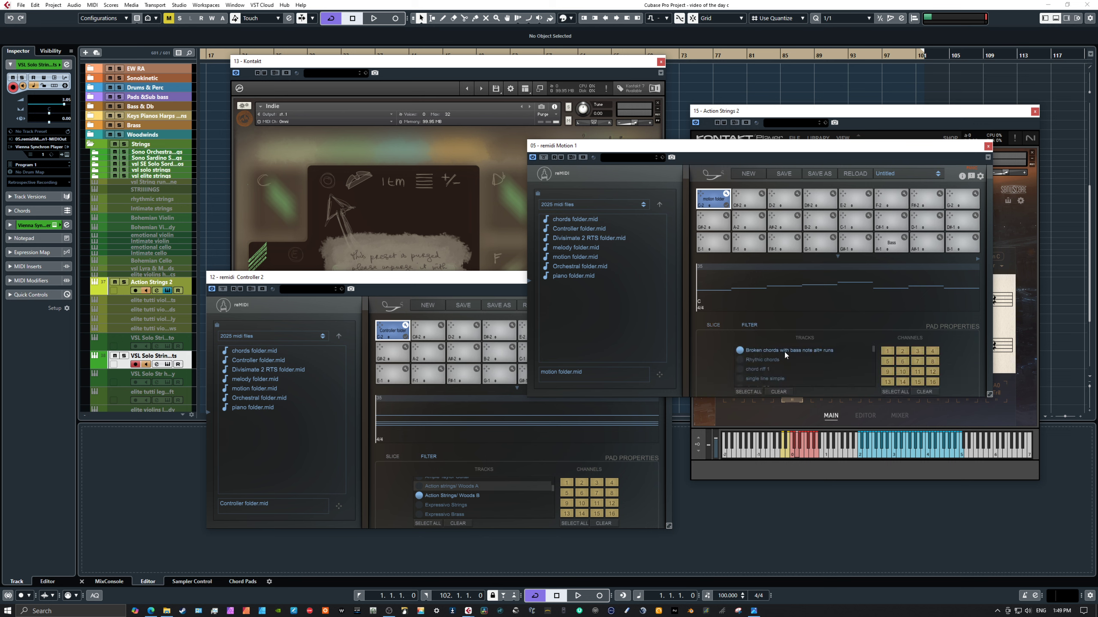
left_click(740, 350)
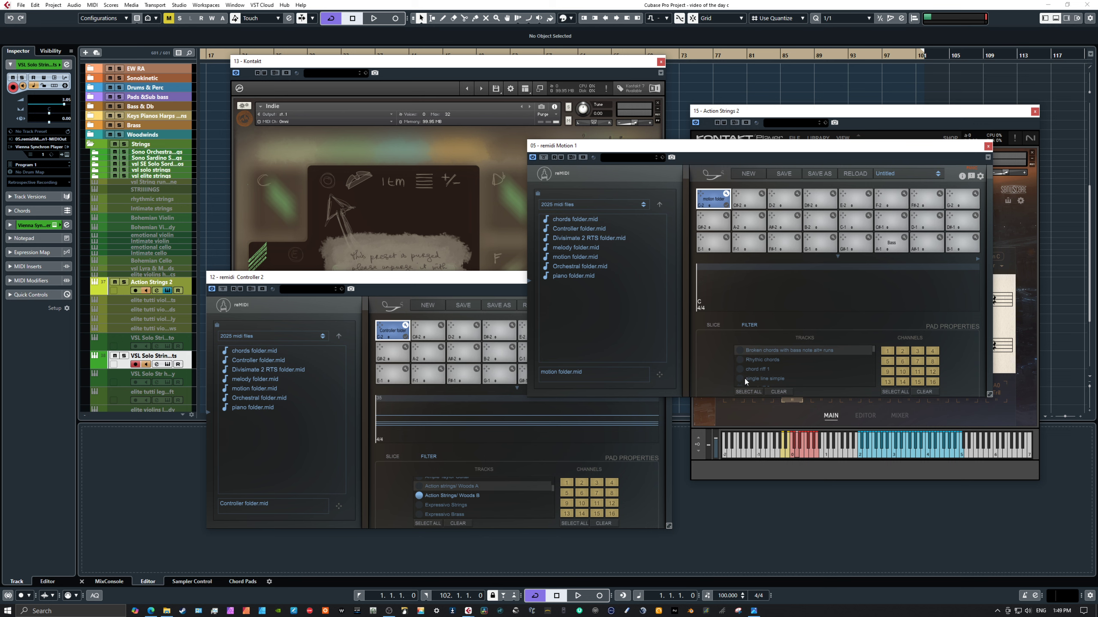
scroll(744, 376, "down", 2)
scroll(749, 369, "down", 3)
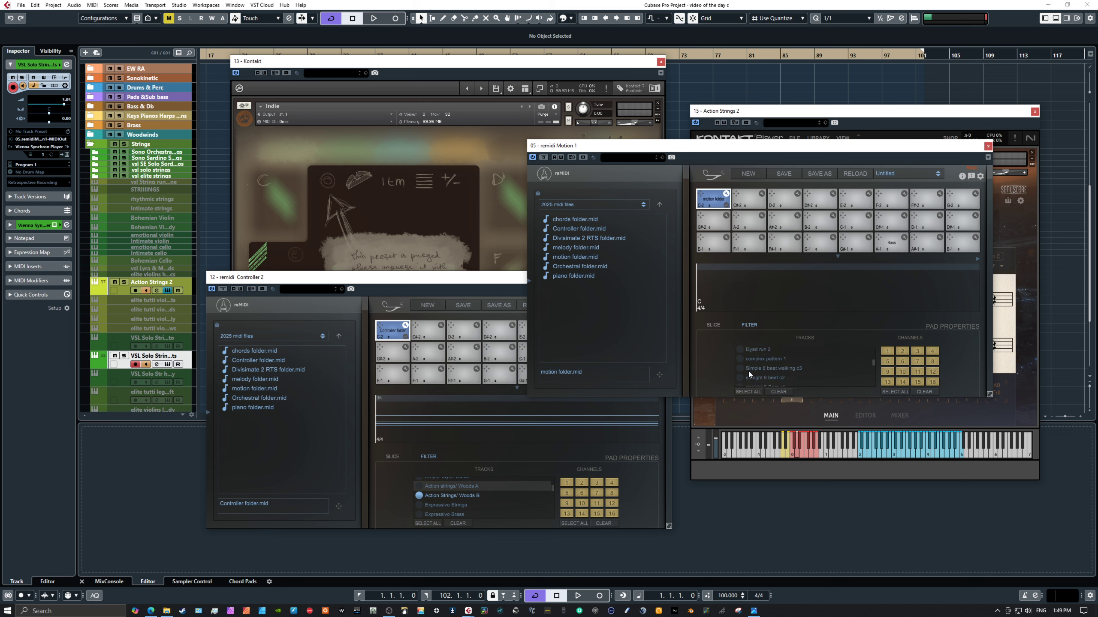
scroll(736, 377, "up", 2)
scroll(743, 374, "up", 3)
scroll(759, 363, "down", 3)
left_click(740, 360)
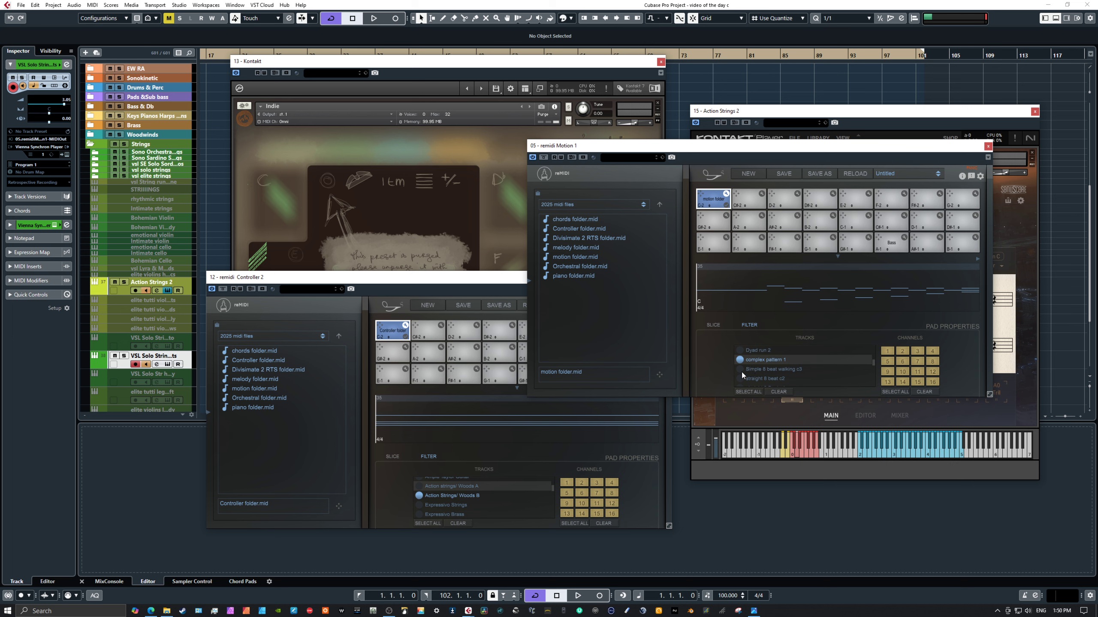
left_click(739, 370)
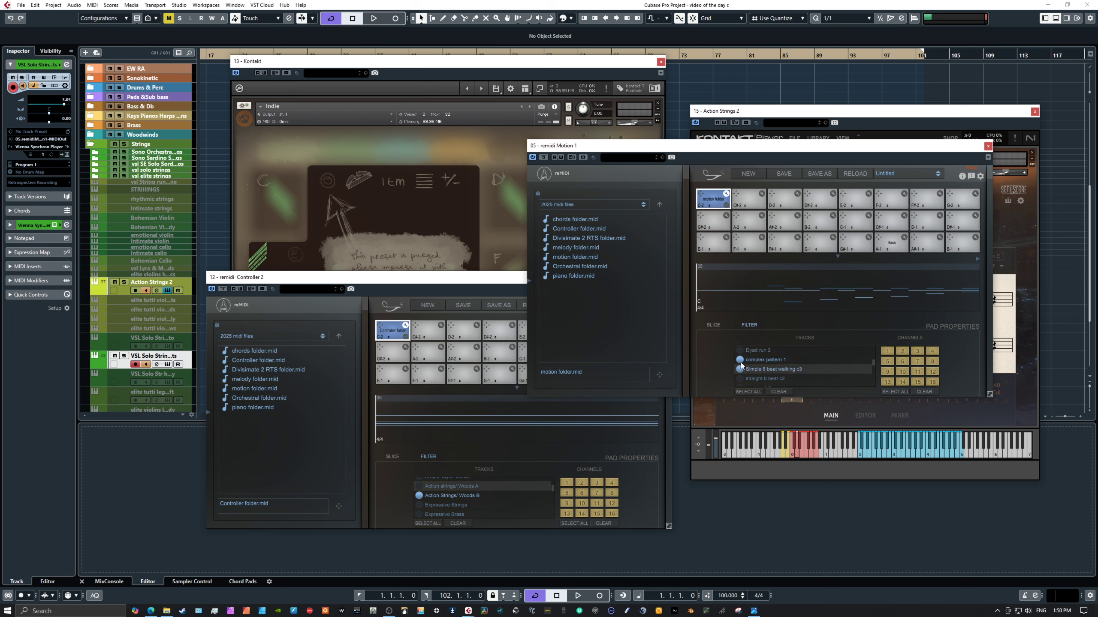
left_click(740, 361)
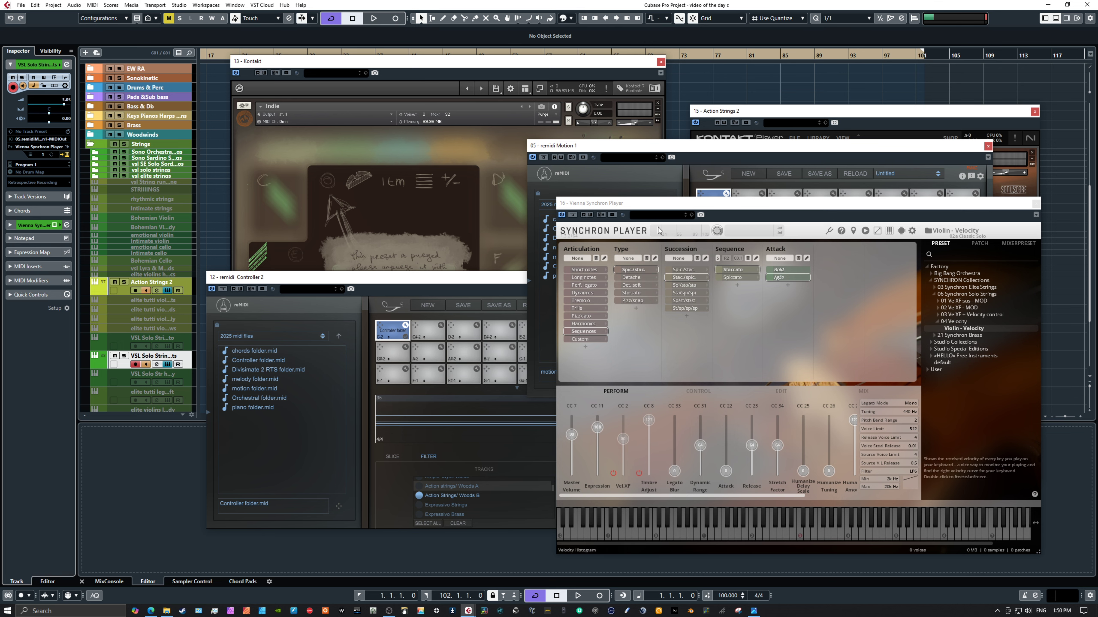
Step: Move the Vienna Synchron Player window clear of remidi Motion 1's filter and audition several notes on its keyboard
left_click_drag(668, 210, 315, 212)
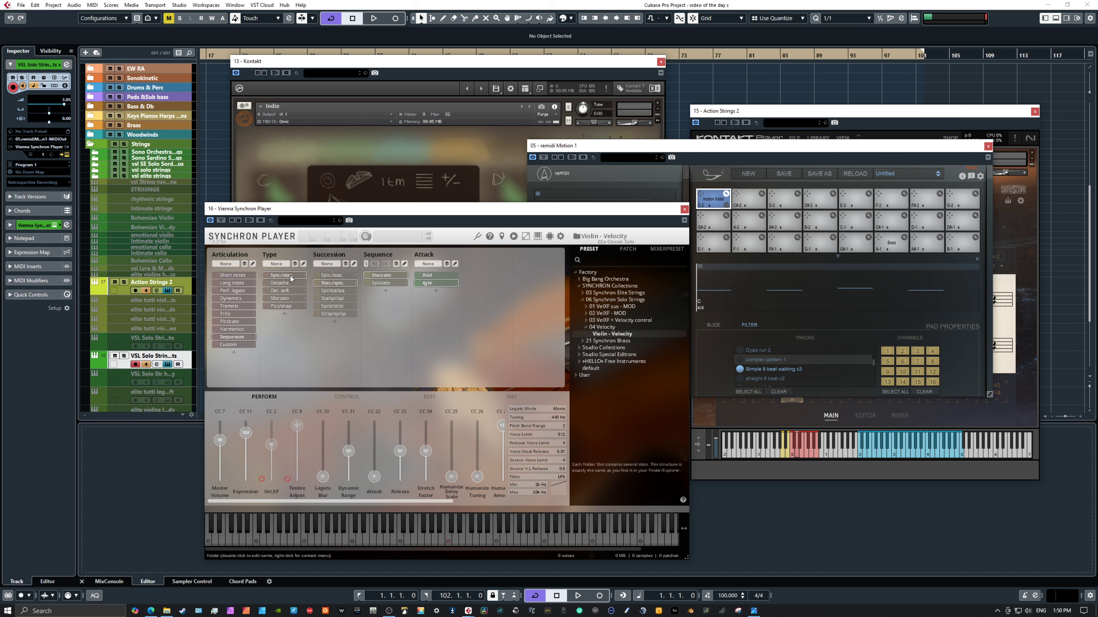
left_click(515, 544)
left_click(504, 543)
left_click(488, 541)
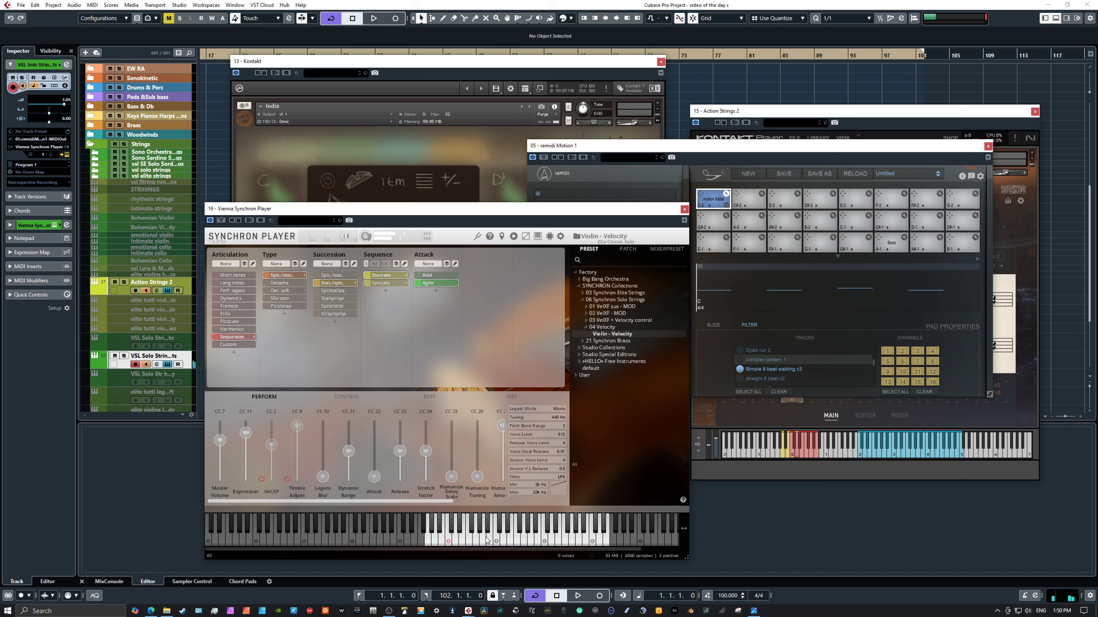
left_click(483, 540)
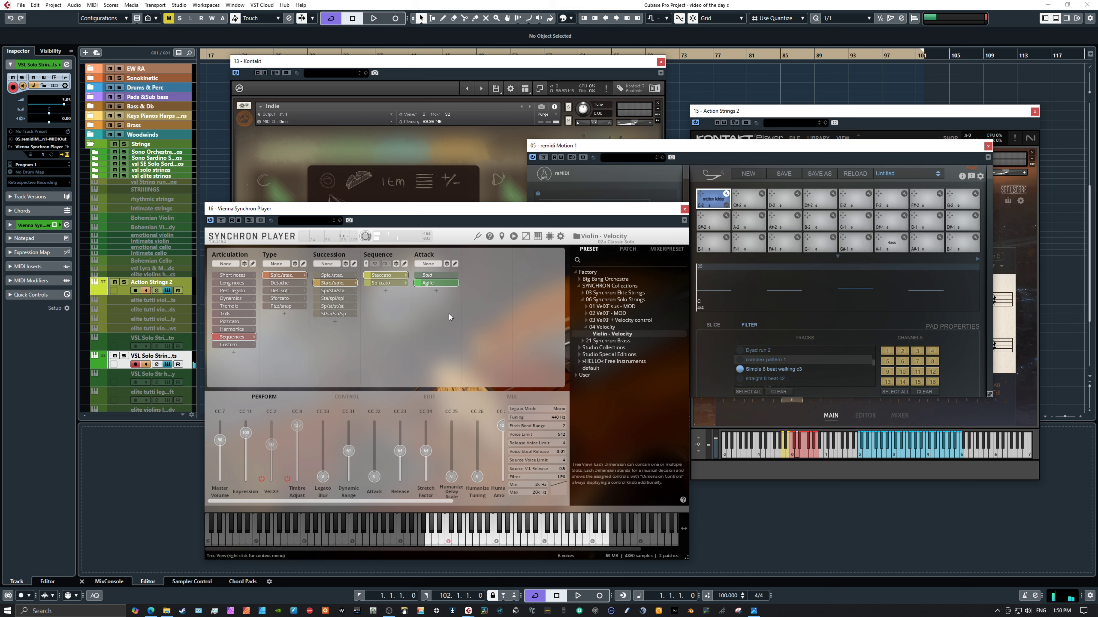
Step: Move the Vienna Synchron Player window clear of remidi Motion 1 and set the Motion 1 pad's transpose to 0
left_click_drag(450, 208, 649, 182)
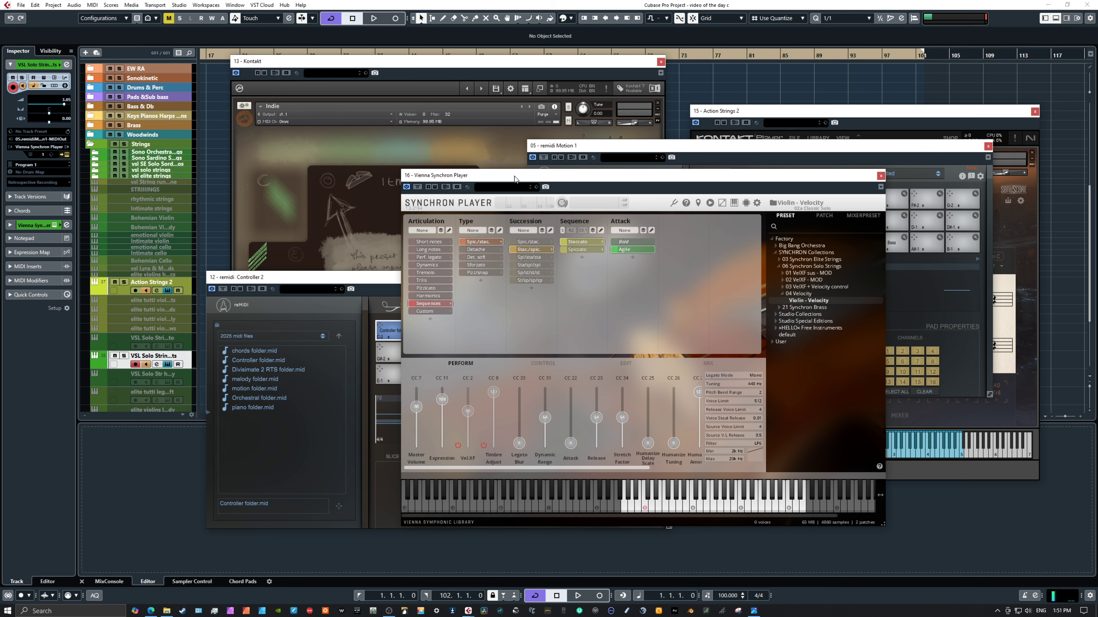
left_click_drag(514, 178, 369, 189)
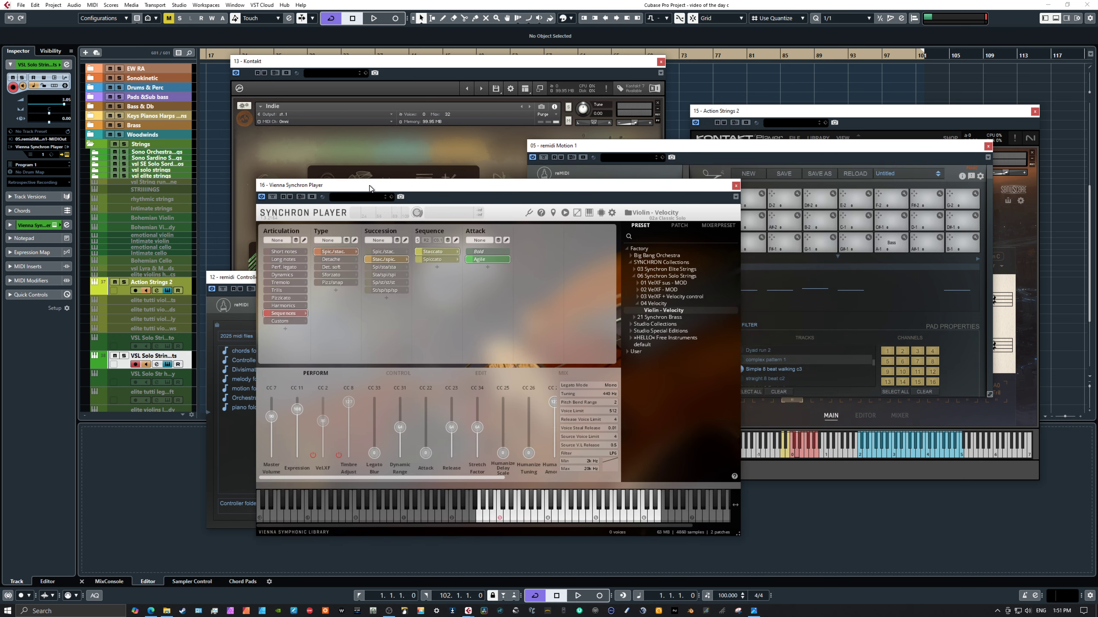
left_click(562, 158)
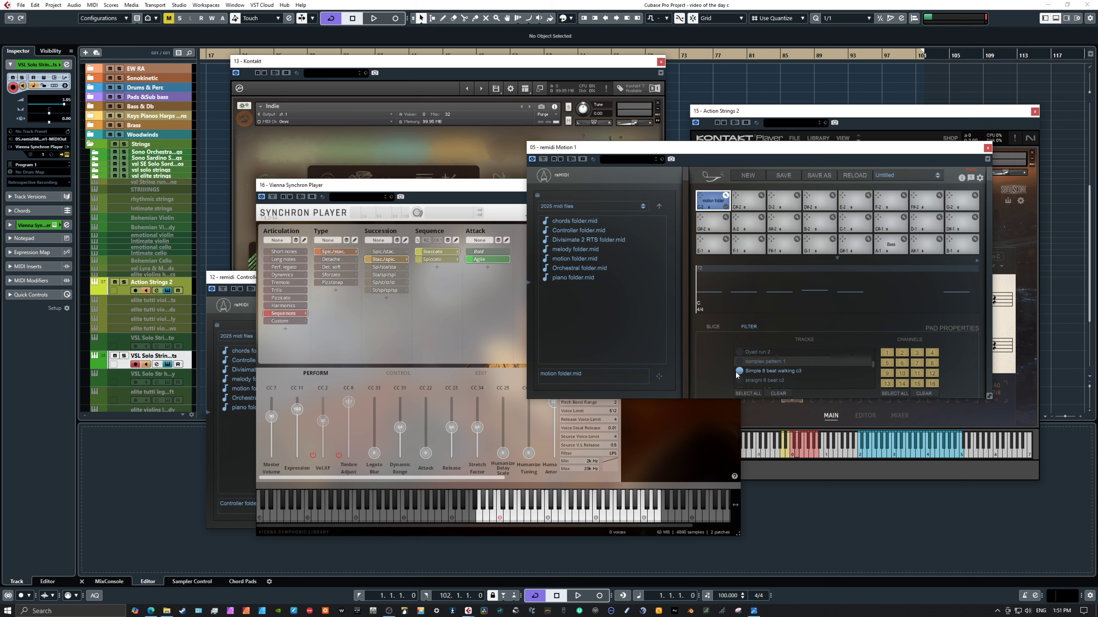
left_click(712, 326)
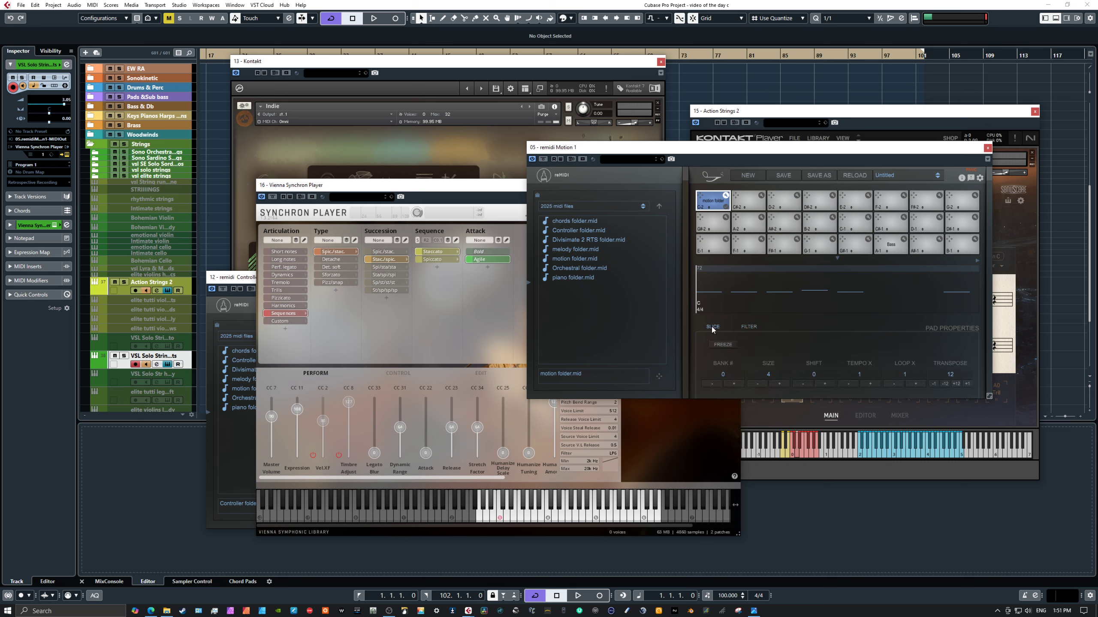
left_click(945, 384)
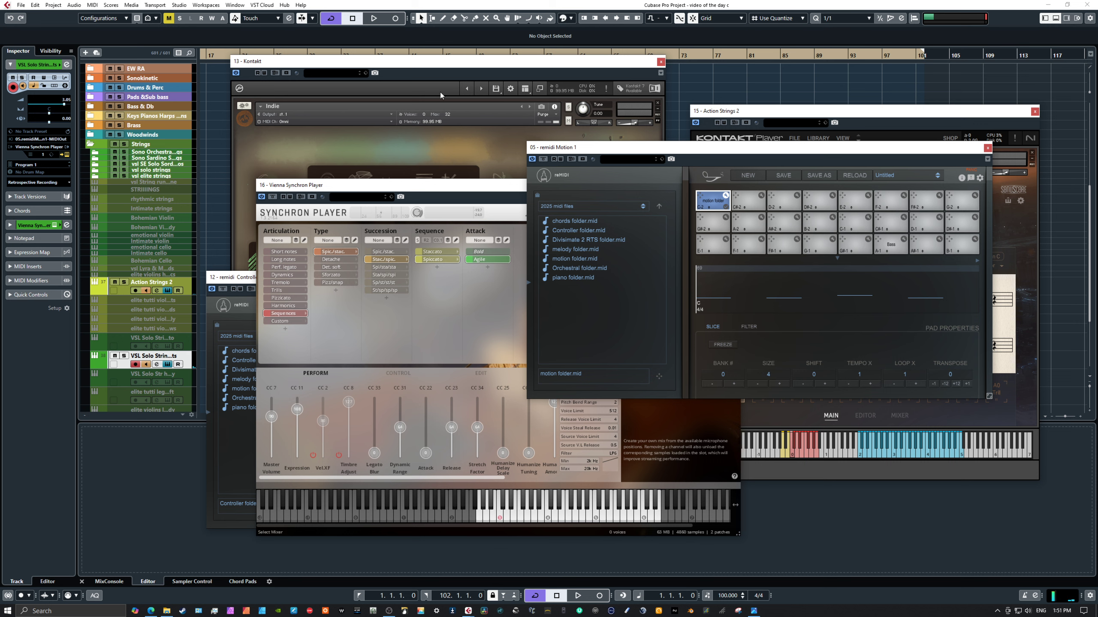
Step: Bring Indie to the front and try semitone transpositions on the remidi Motion 1 pad, returning its transpose to 0
left_click(419, 64)
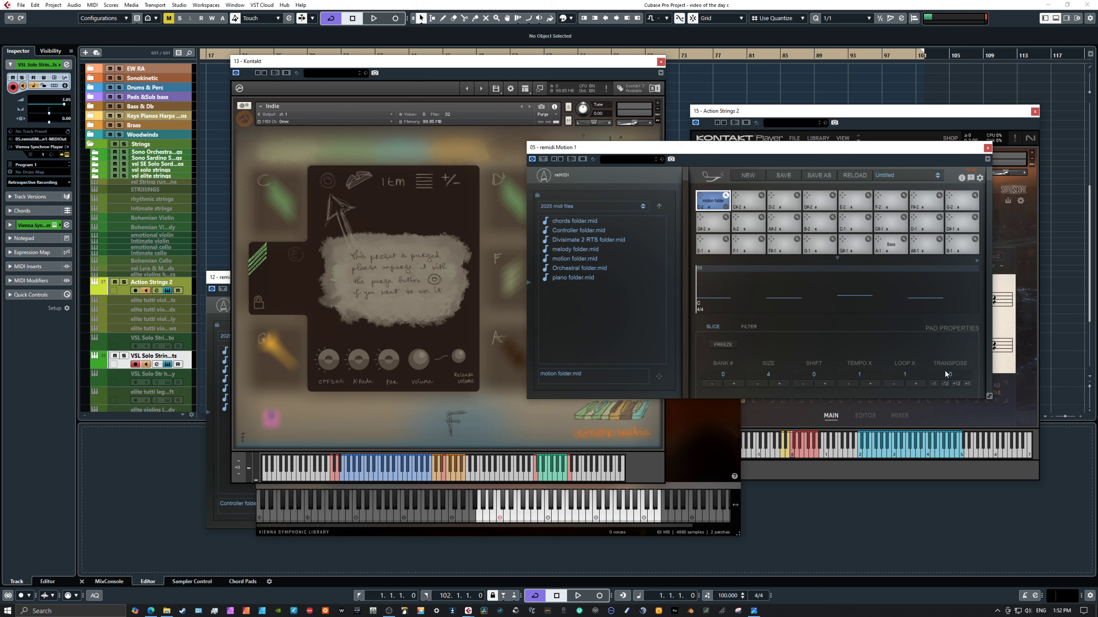
left_click(968, 384)
left_click(967, 384)
left_click(967, 383)
left_click(933, 384)
left_click(933, 385)
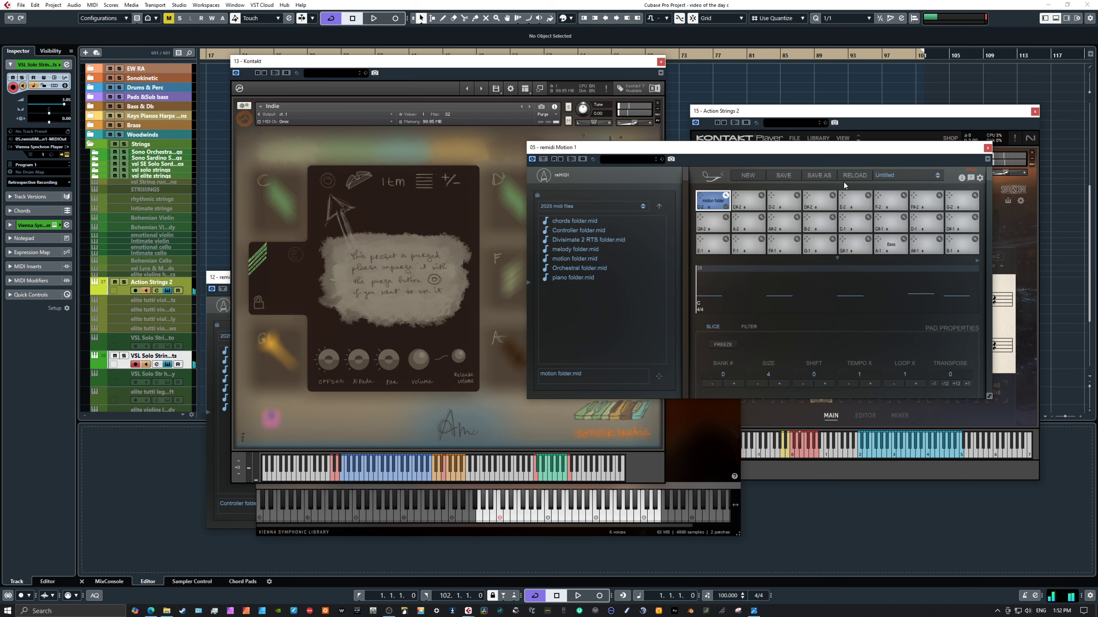
Step: Open the theme browser in Action Strings 2 and filter the themes to the Melodic category
left_click(819, 117)
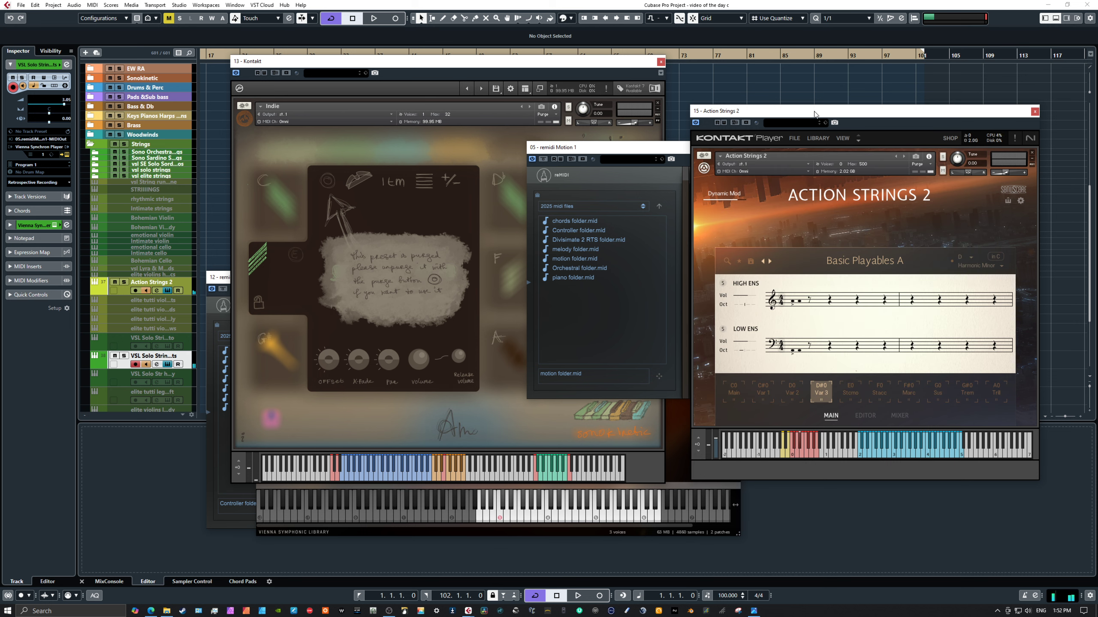
left_click(854, 262)
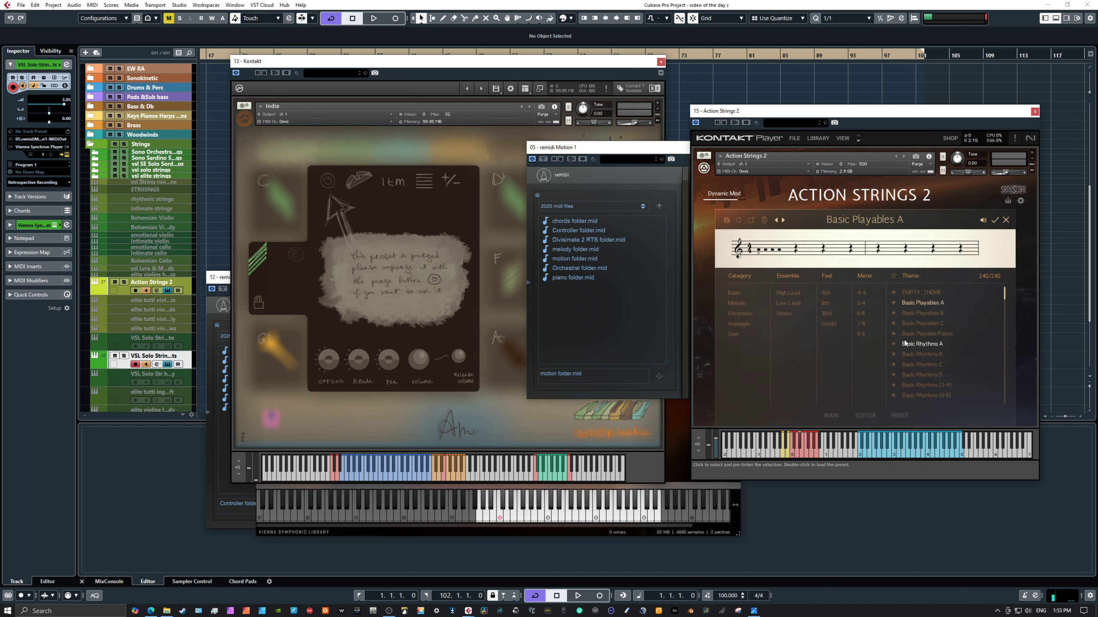
left_click(736, 303)
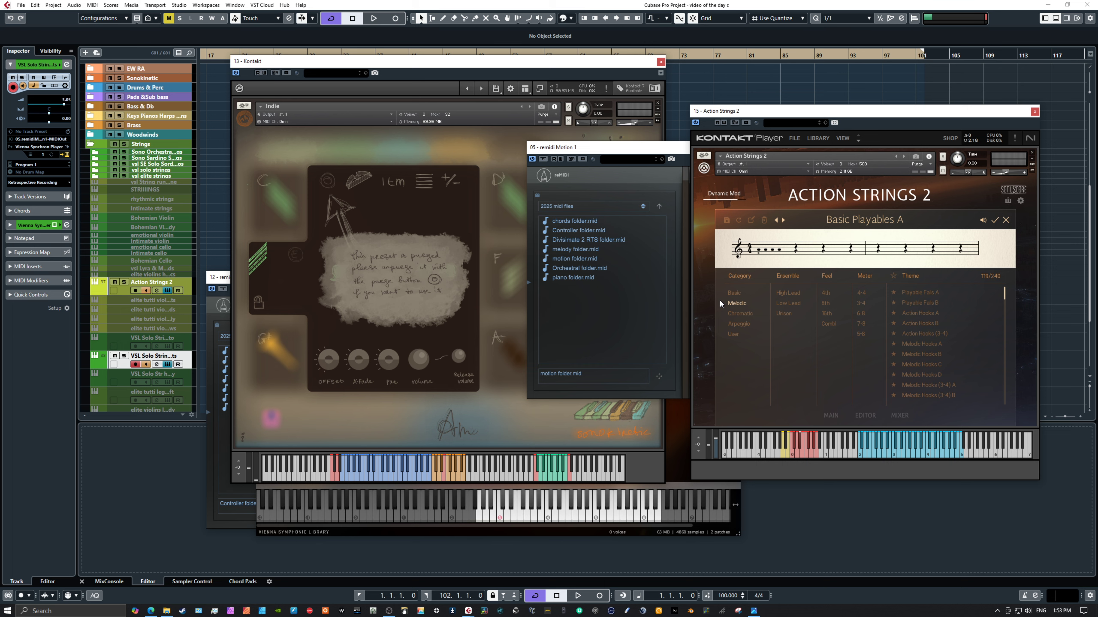
Step: Shift the toc bass window with The Orchestra Complete 3 aside and bring Action Strings 2 in front of it
left_click(349, 80)
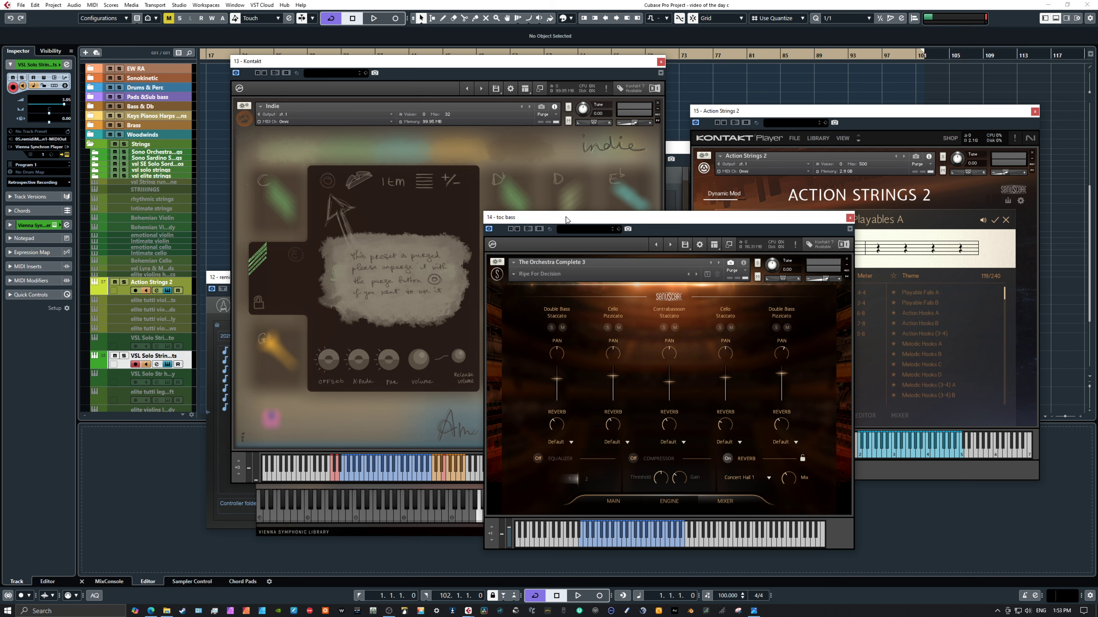
left_click_drag(558, 219, 640, 219)
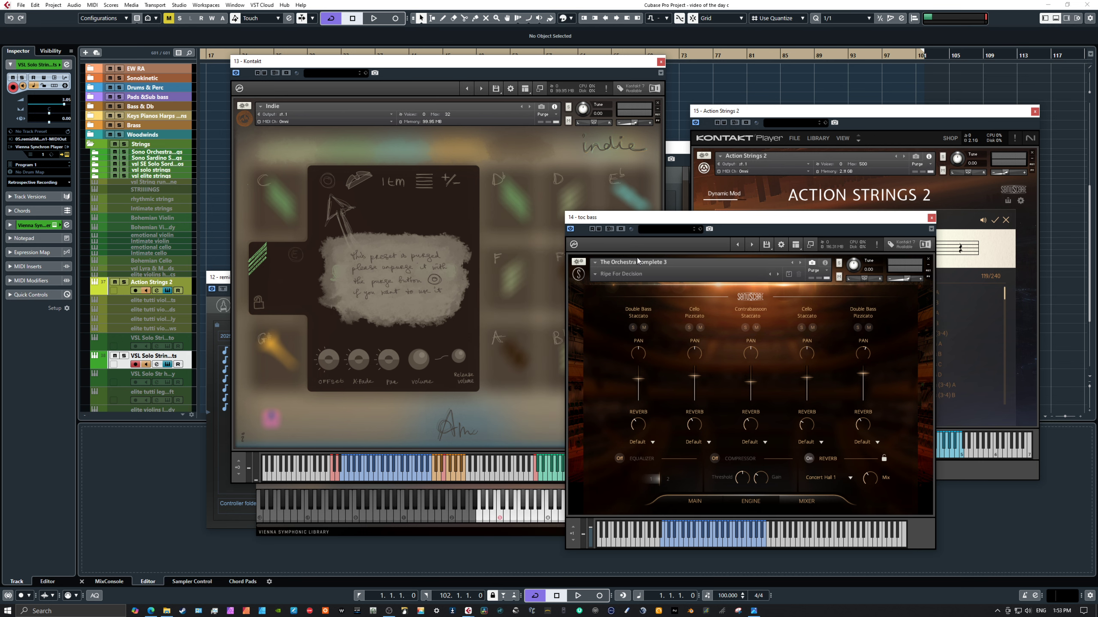
left_click_drag(774, 117, 741, 127)
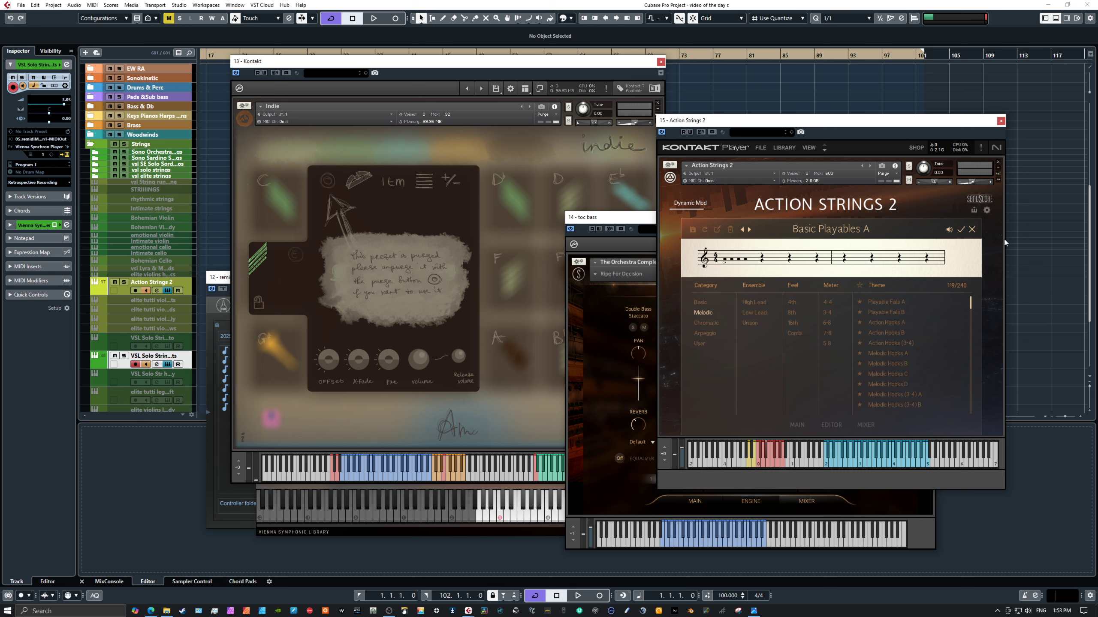
Step: Close the Action Strings 2 theme browser with Basic Playables A kept and select the Var 2 phrase
left_click(961, 229)
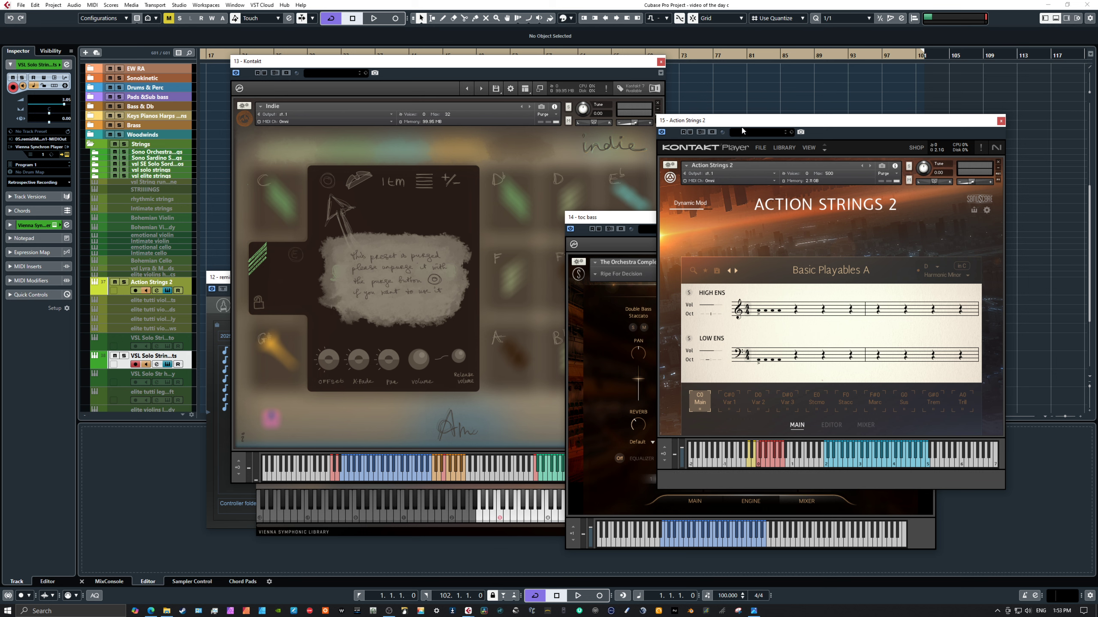
left_click_drag(744, 125, 701, 110)
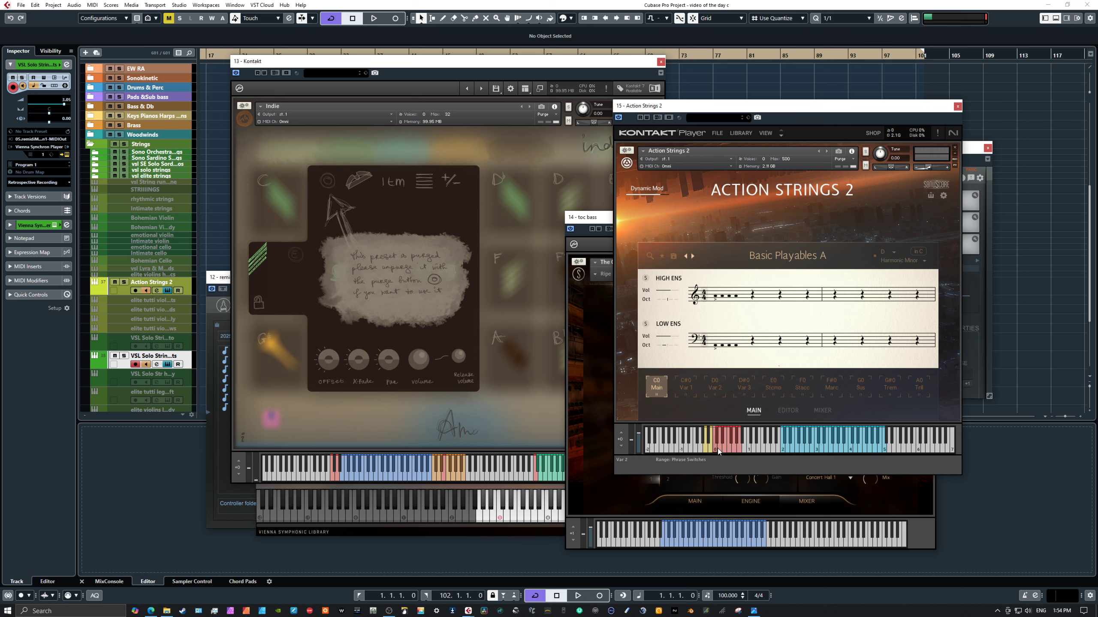
left_click(693, 391)
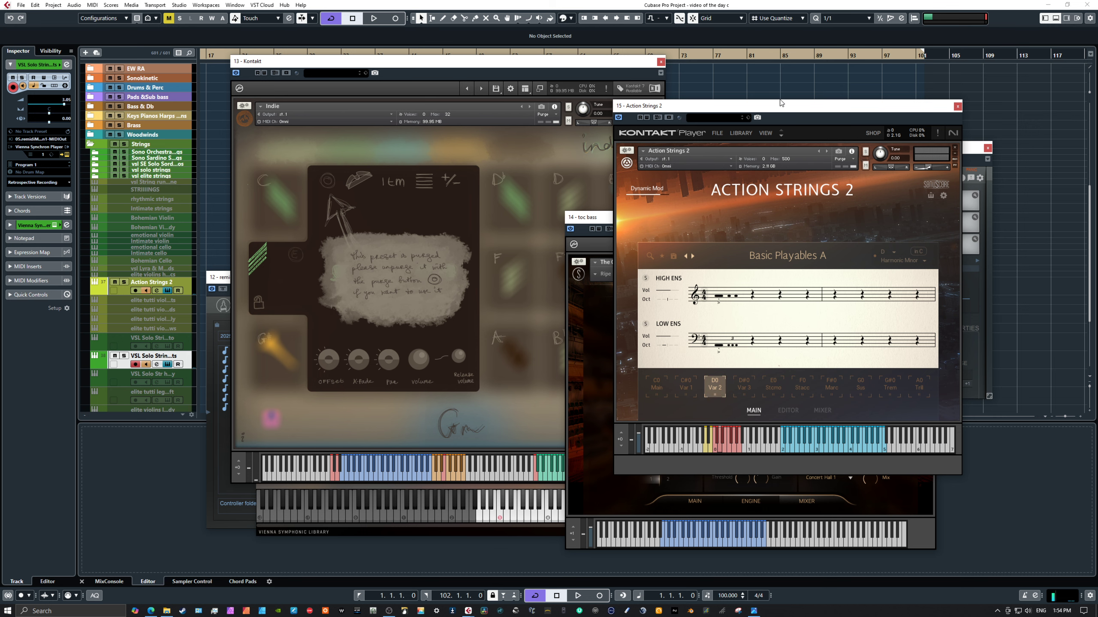
Step: Place the Action Strings 2 window over Indie and position remidi Motion 1 beside it, fully in view
left_click_drag(776, 106, 386, 109)
left_click(700, 152)
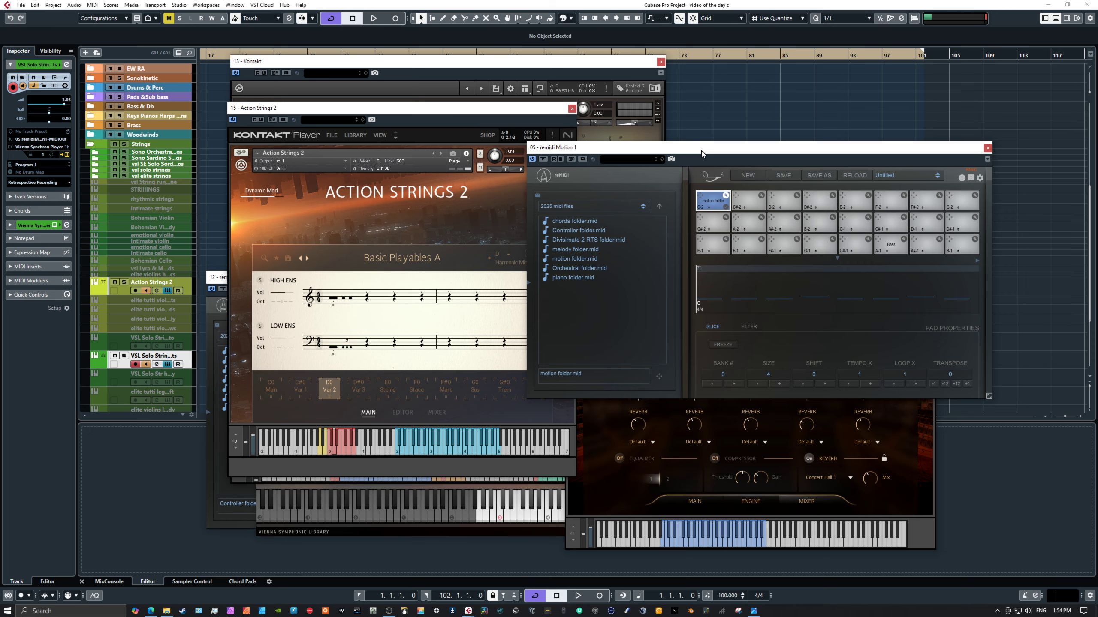
left_click_drag(702, 151, 879, 317)
left_click_drag(699, 189, 525, 184)
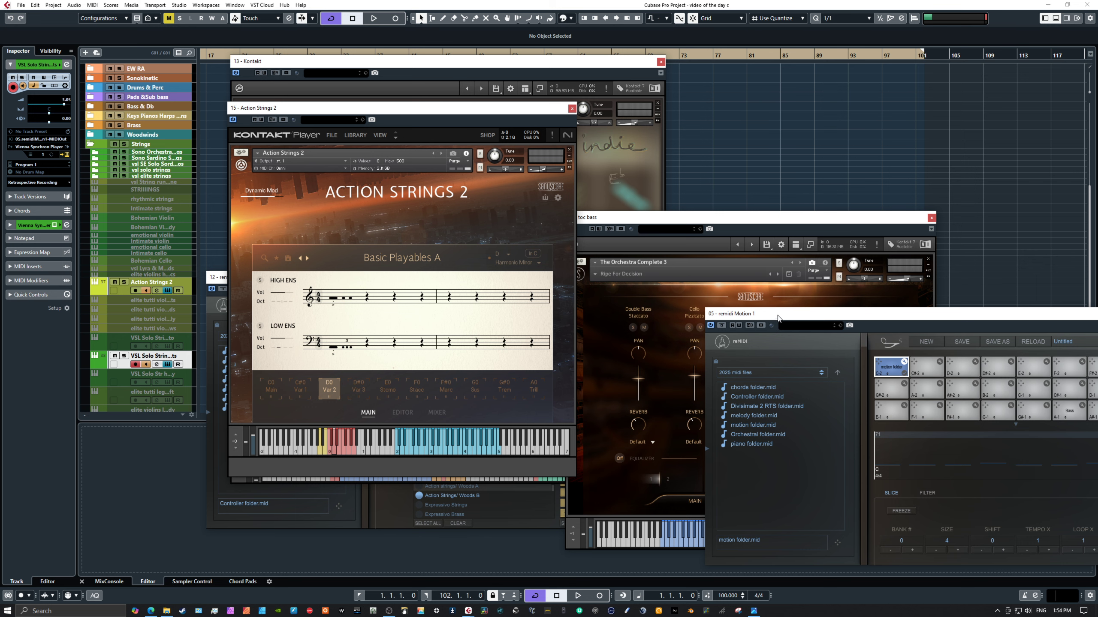
left_click_drag(778, 321, 670, 185)
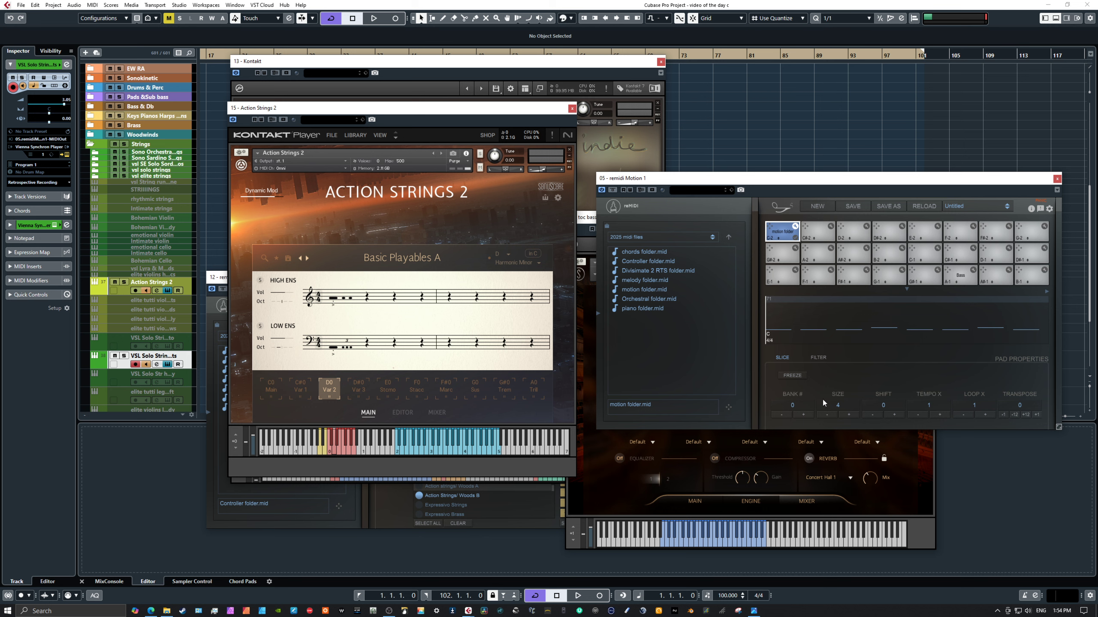
Step: Enable the Ostinato 2 track in remidi Motion 1's track filter and return to the pad's slice settings
left_click(818, 358)
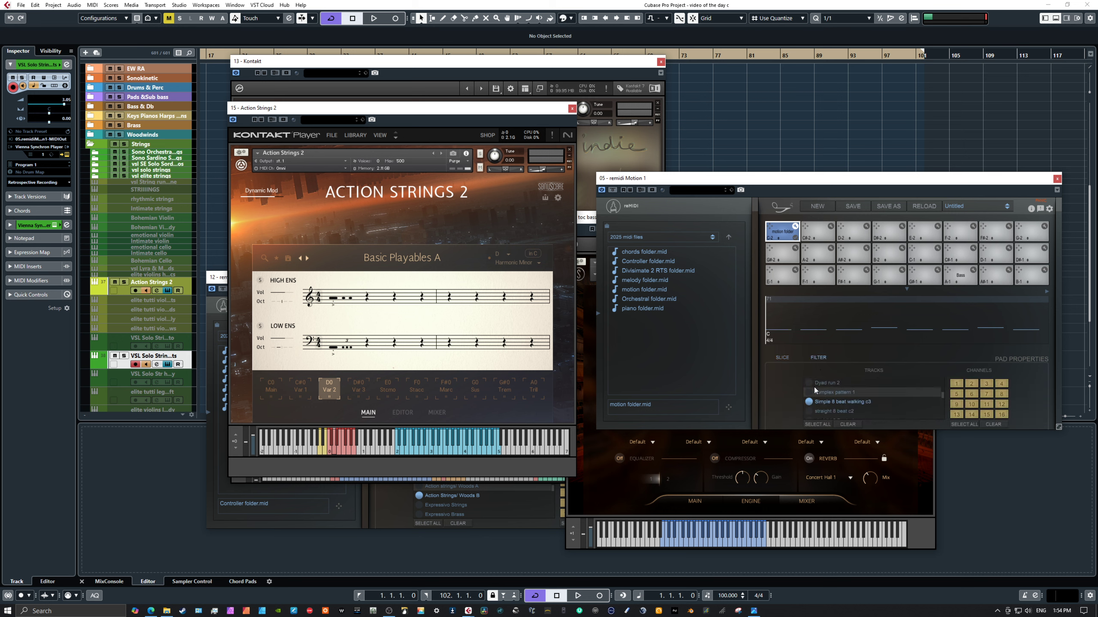
scroll(813, 411, "down", 2)
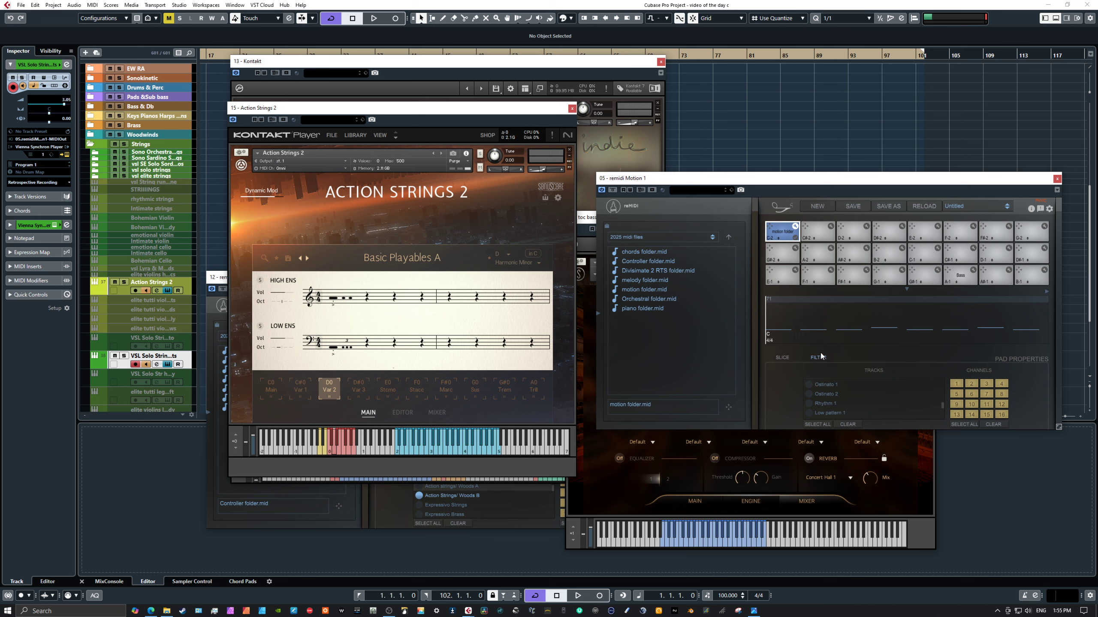
left_click(810, 394)
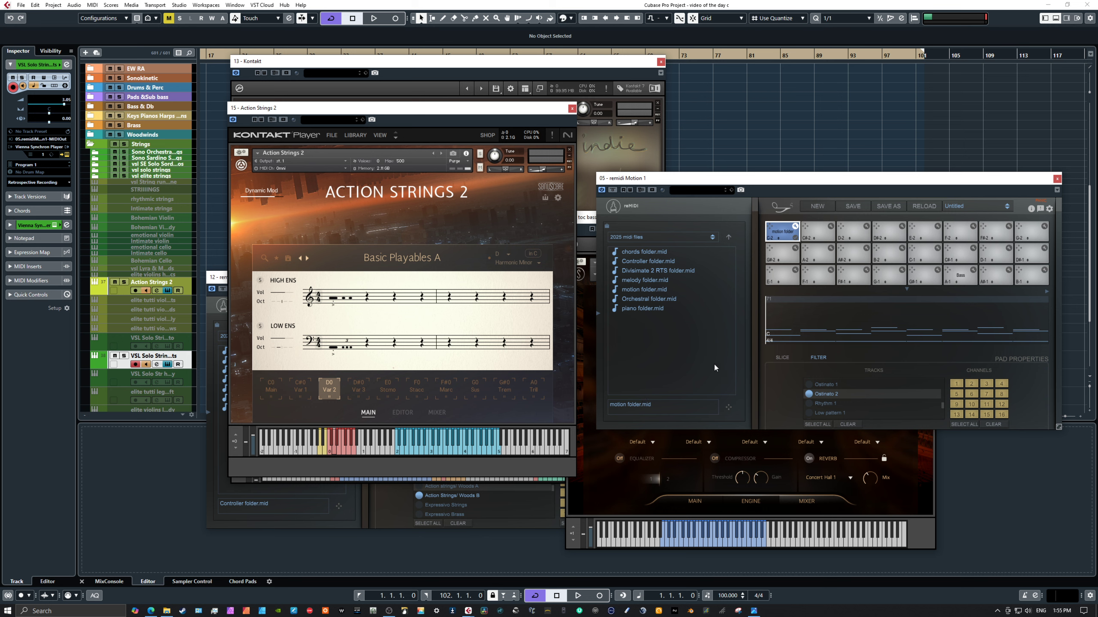
left_click(784, 358)
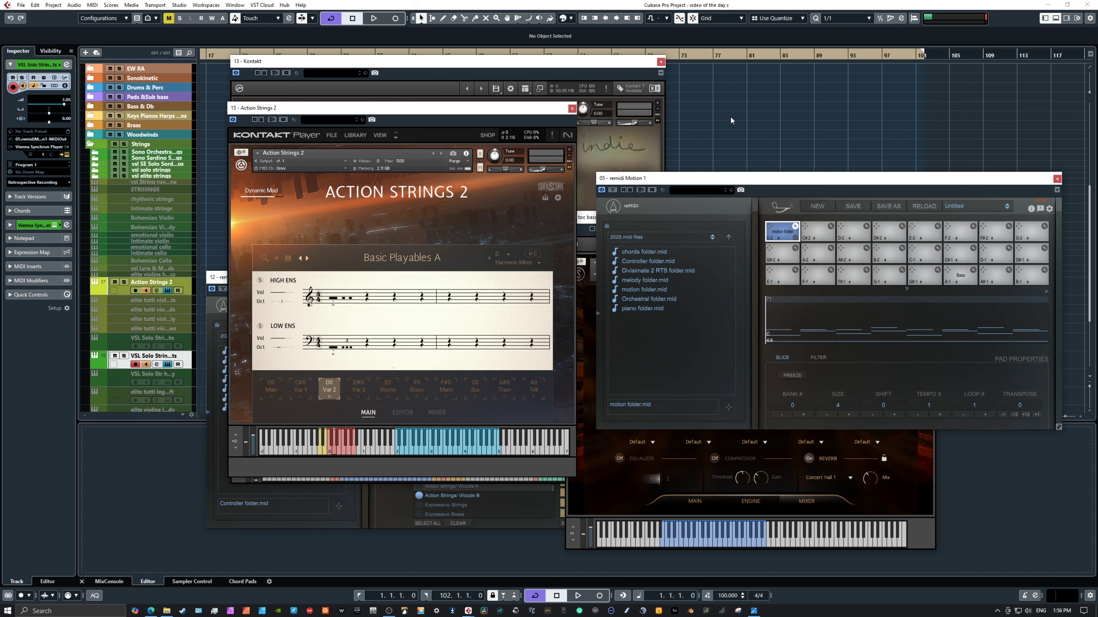
Step: Close the open instrument and remidi plug-in windows to clear the project's arrangement view
scroll(731, 117, "up", 5)
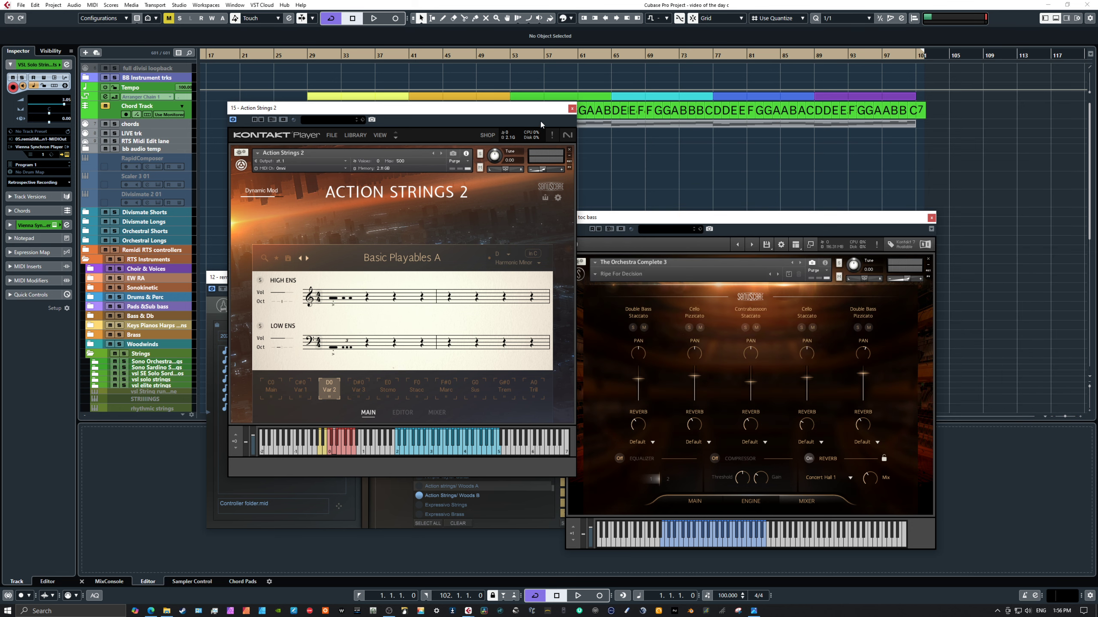
left_click(572, 108)
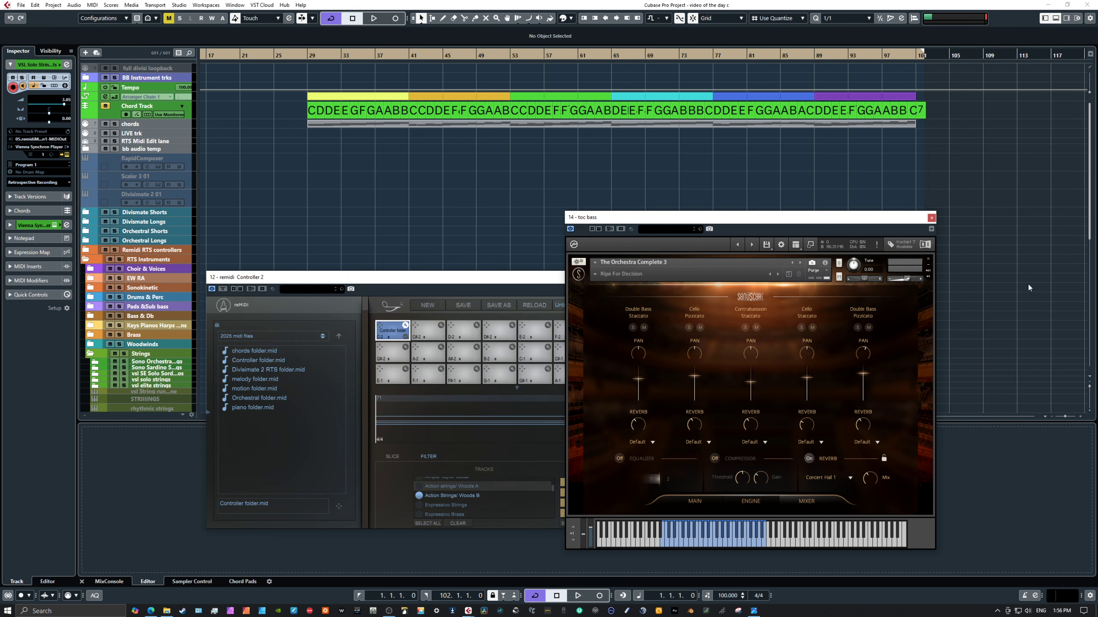
key("ctrl+w")
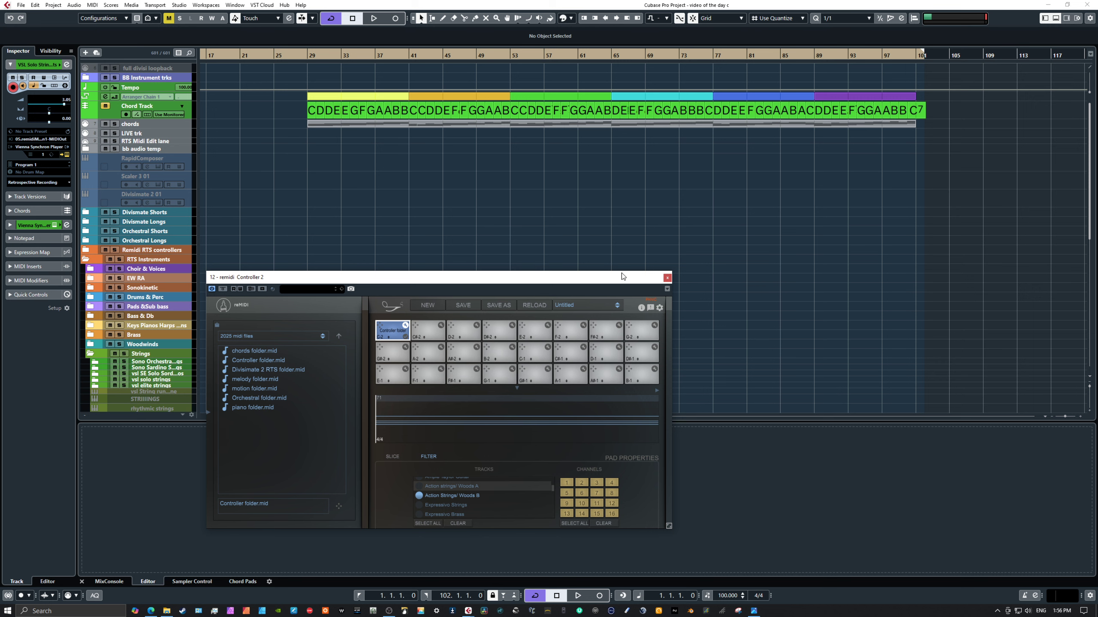
key("ctrl+w")
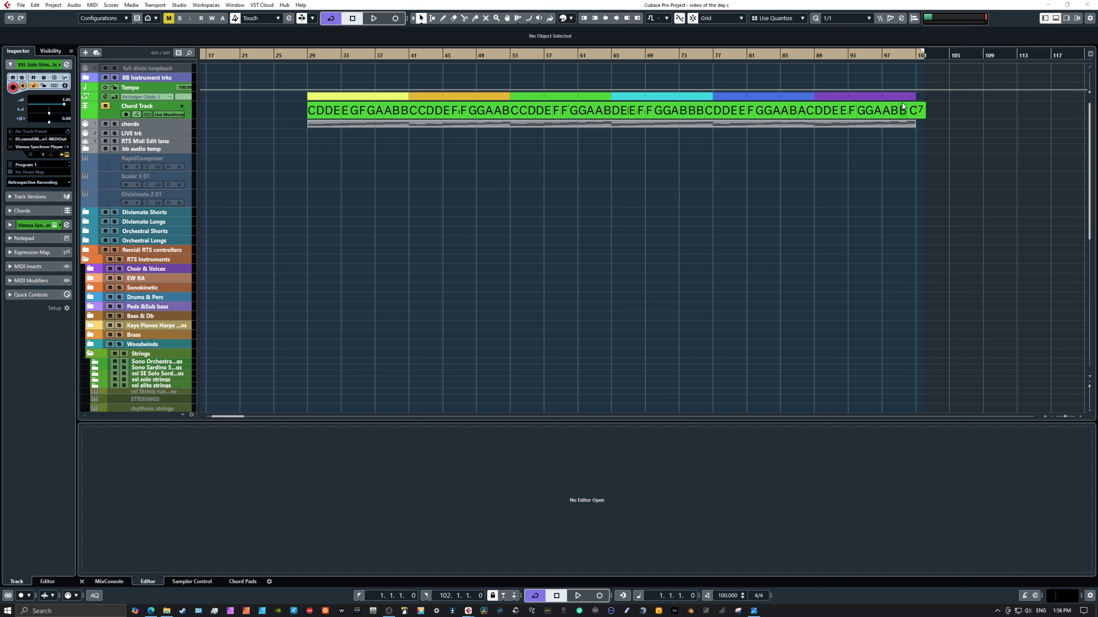
Step: Open the chords MIDI part in the lower-zone key editor and enlarge the editor to show all its notes
left_click(346, 126)
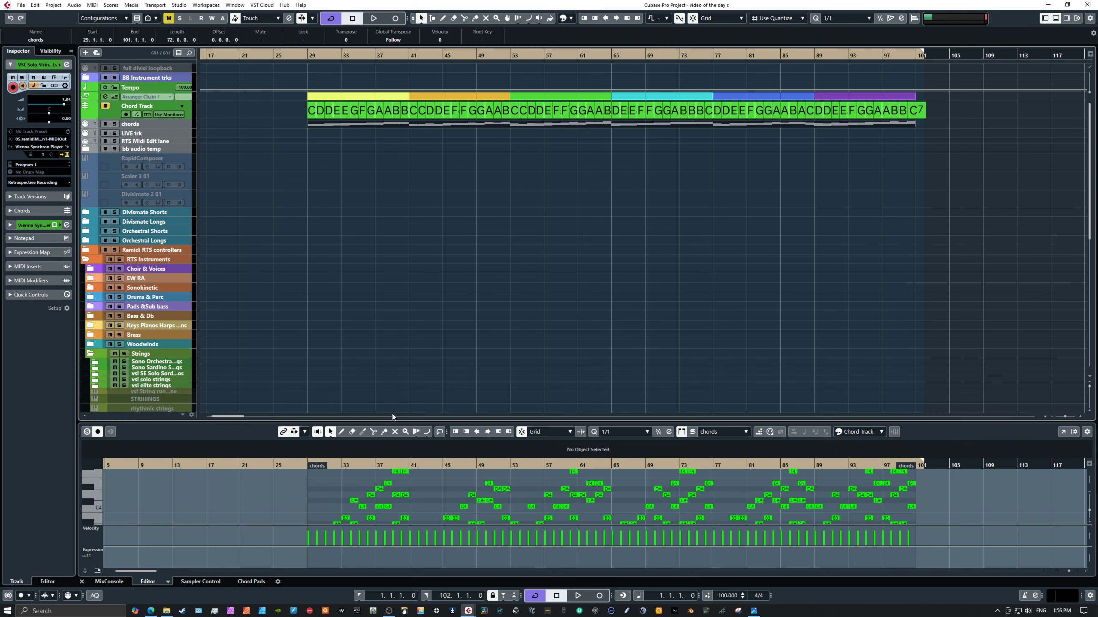
left_click_drag(378, 419, 375, 223)
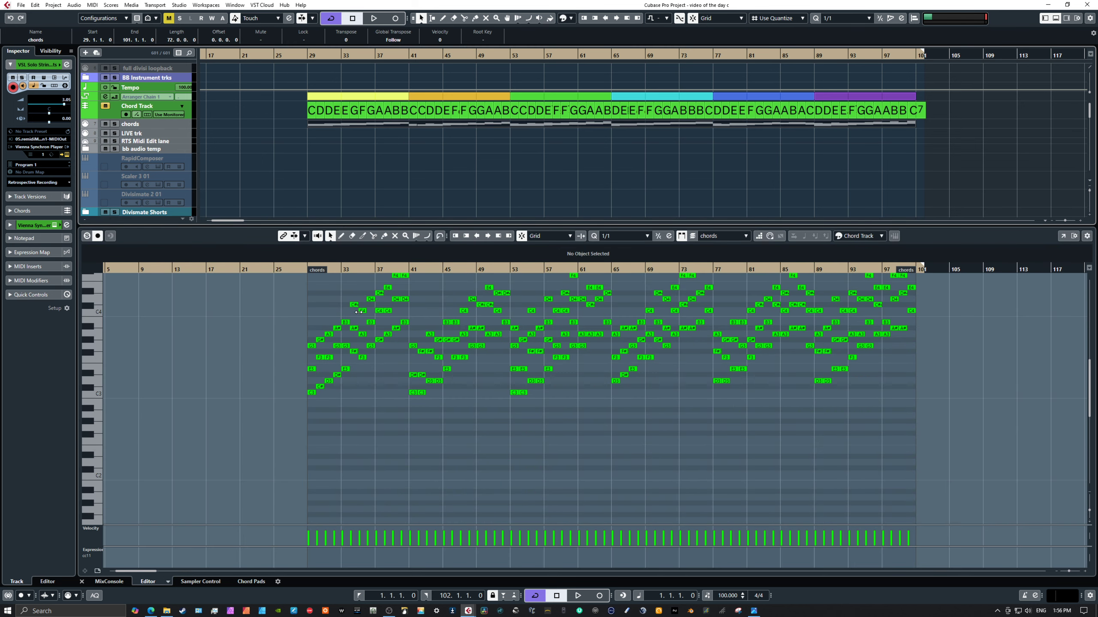
scroll(359, 311, "up", 3)
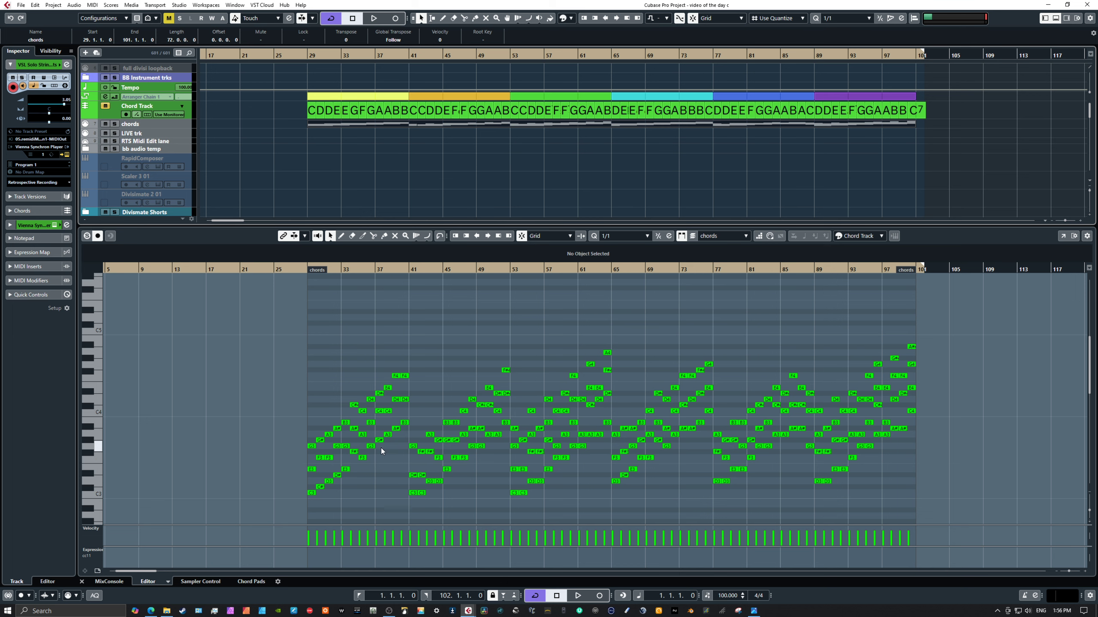